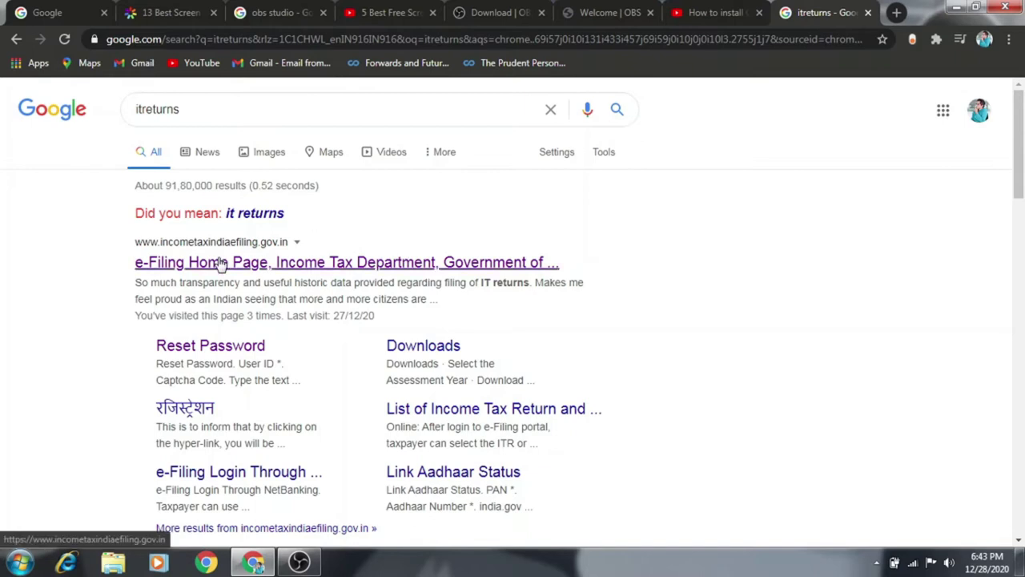
Open incometaxindiaefiling.gov.in from the Google results and close the JHATPAT announcement
click(220, 269)
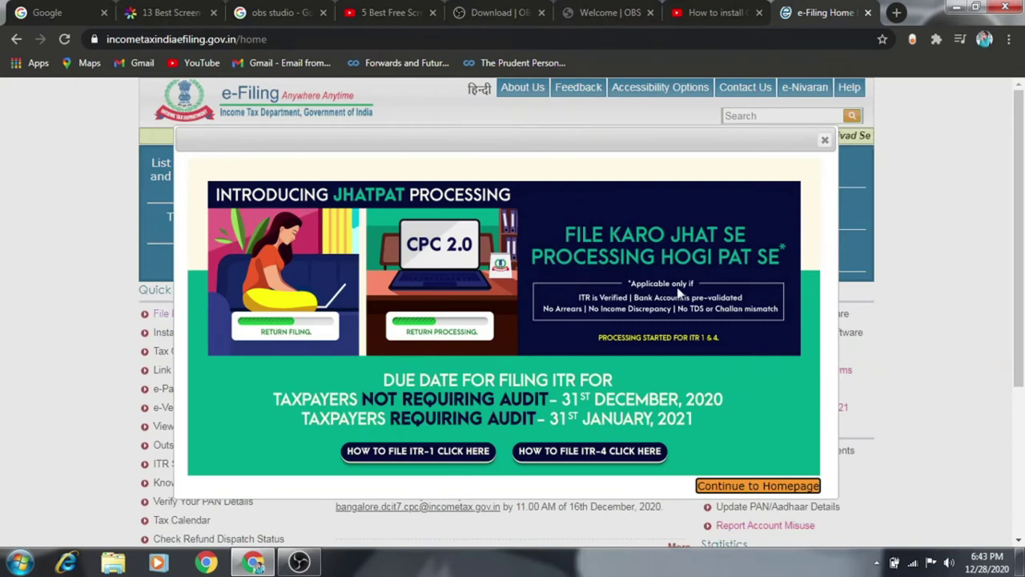
click(824, 140)
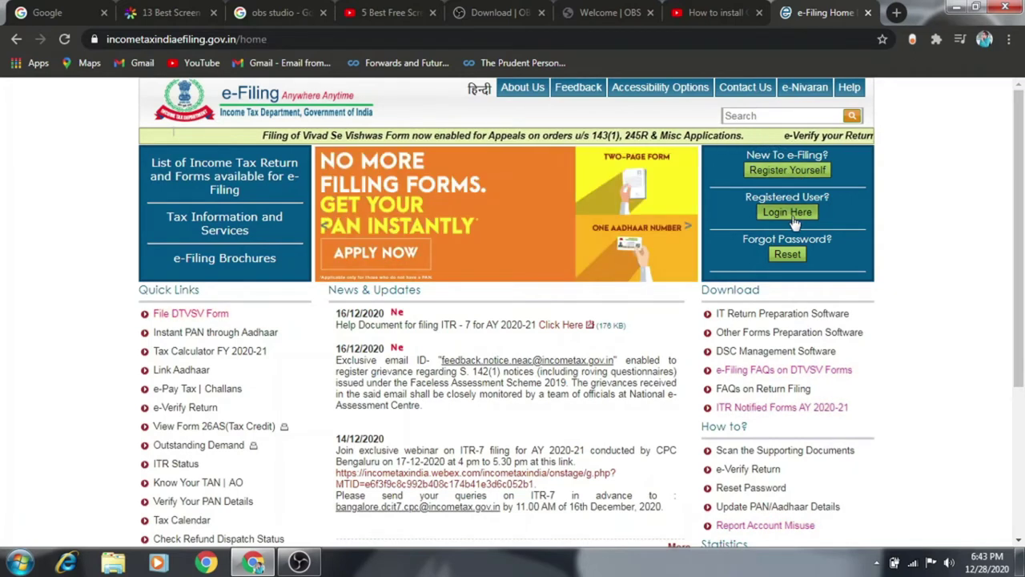
Start Register Yourself and proceed past the certificate warning via Advanced
click(790, 175)
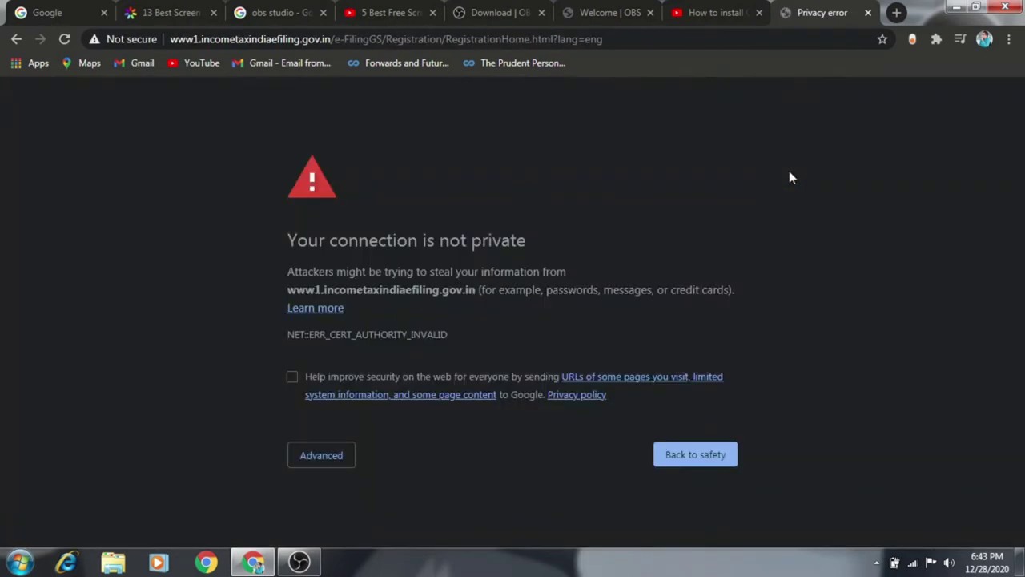
click(335, 457)
scroll(334, 461, down, 1)
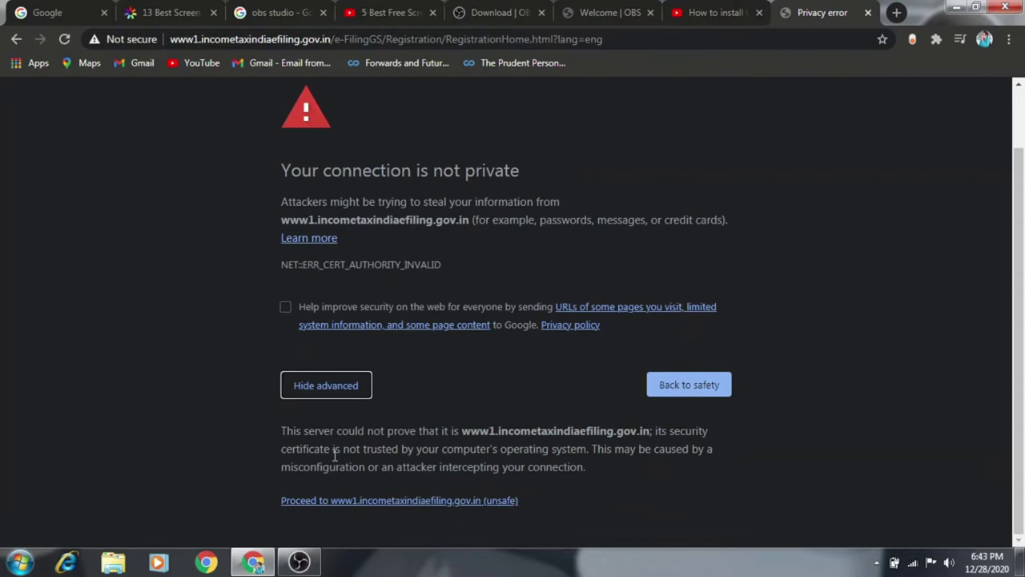
click(330, 505)
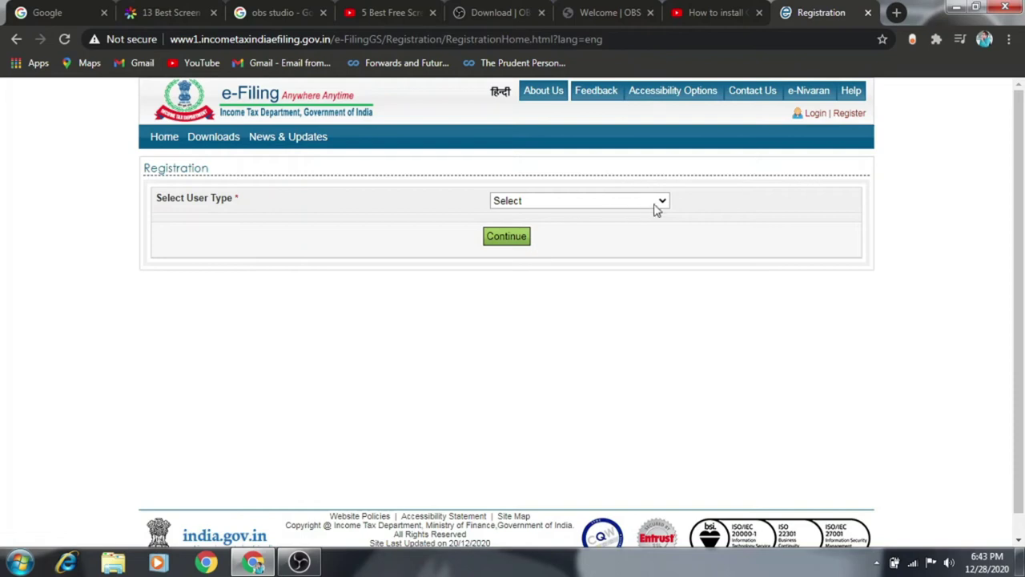
Choose Individual as the user type and continue to the registration form
click(665, 204)
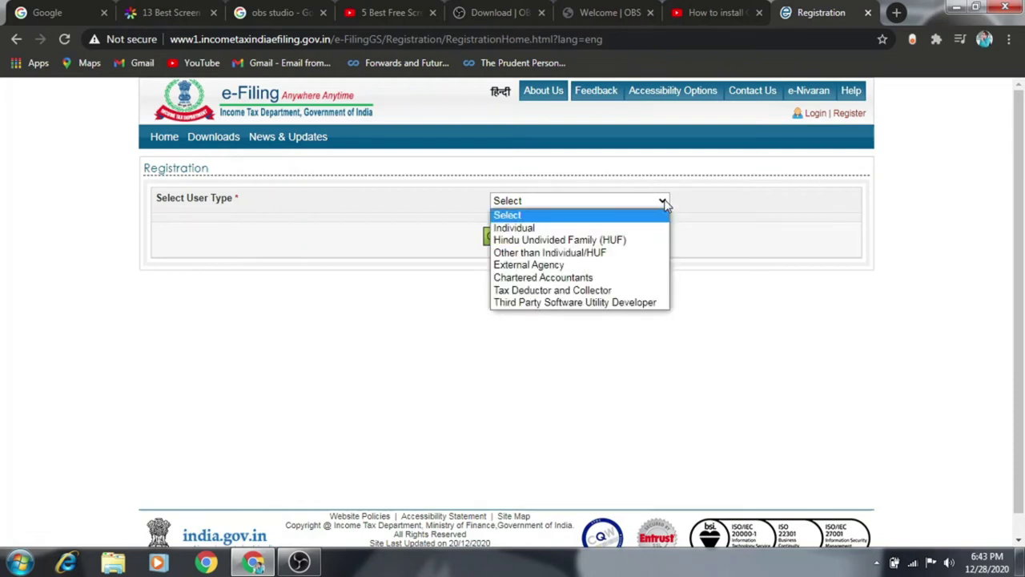
click(652, 229)
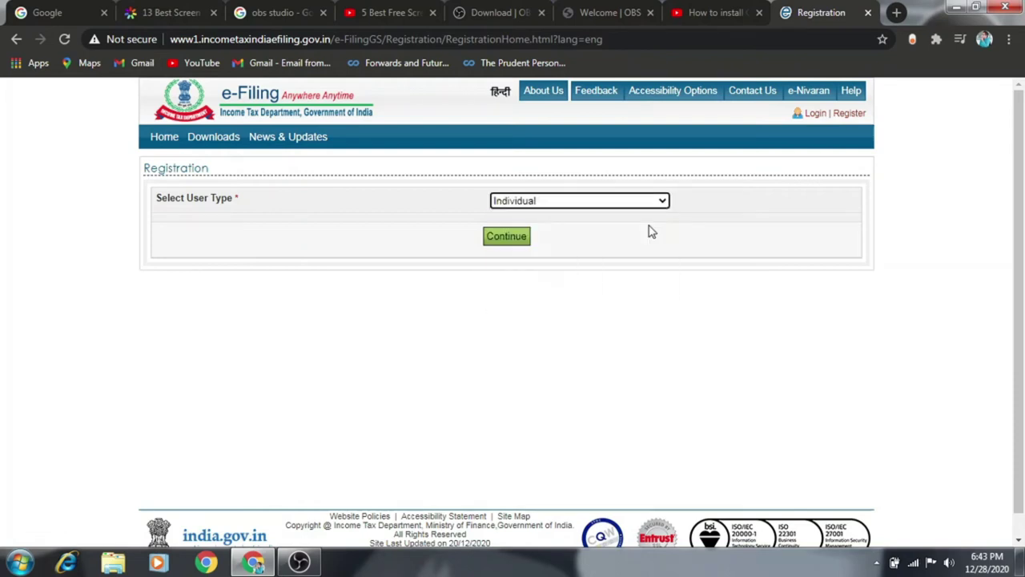
click(508, 238)
Step through the PAN, name and date-of-birth fields unfilled, then go to Login
click(462, 261)
click(455, 292)
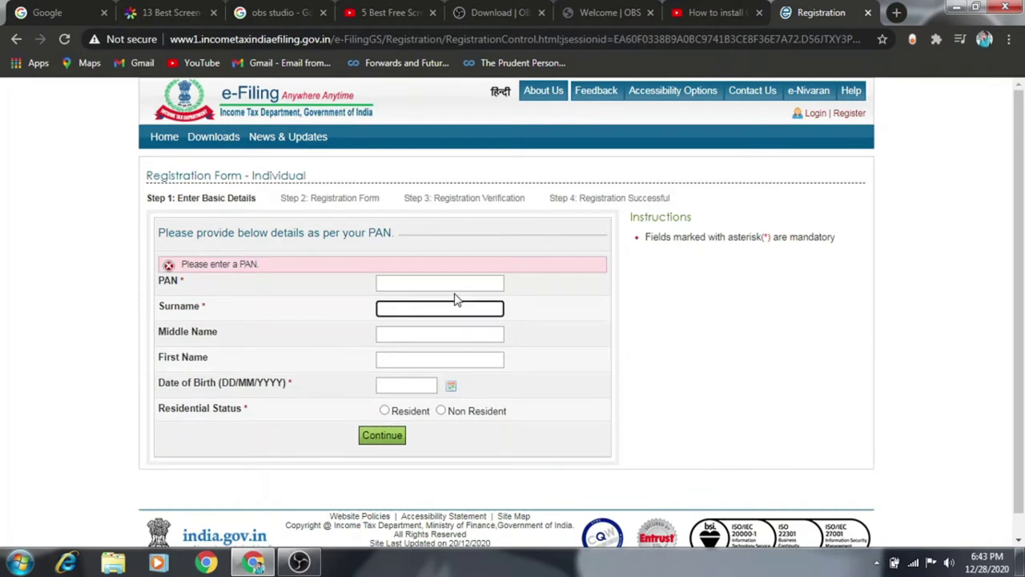
click(446, 333)
click(430, 382)
click(419, 408)
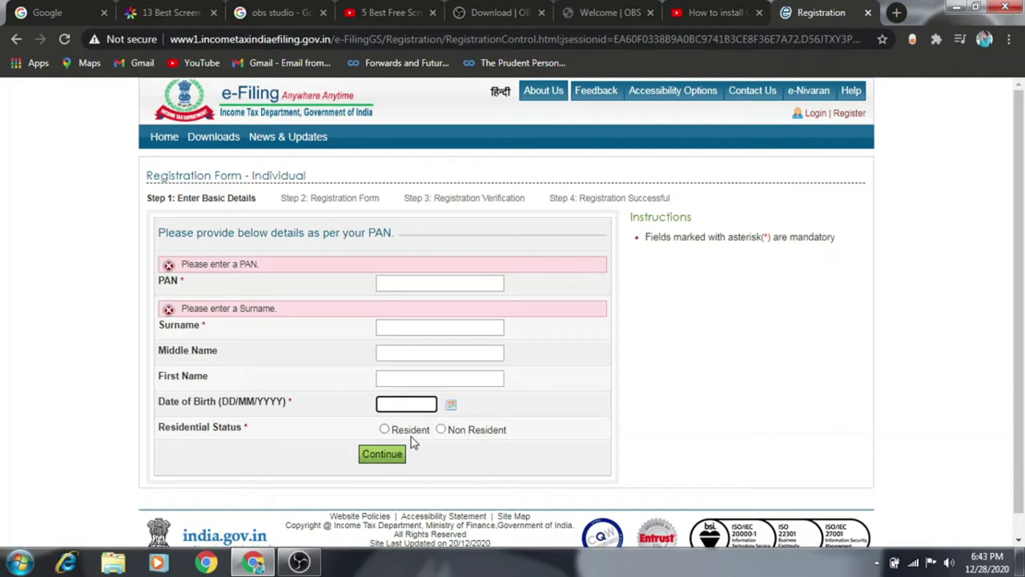
click(385, 429)
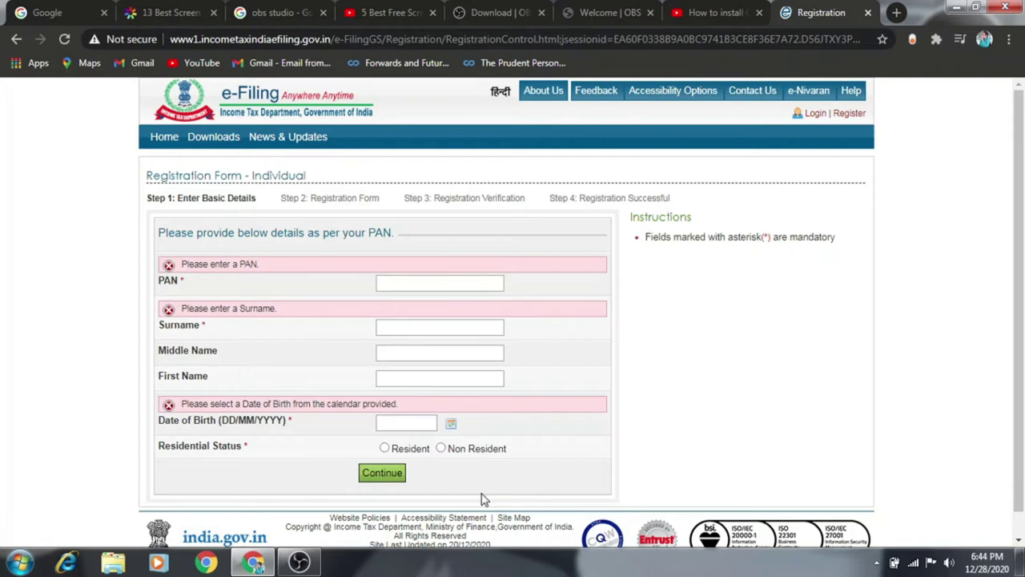
click(816, 114)
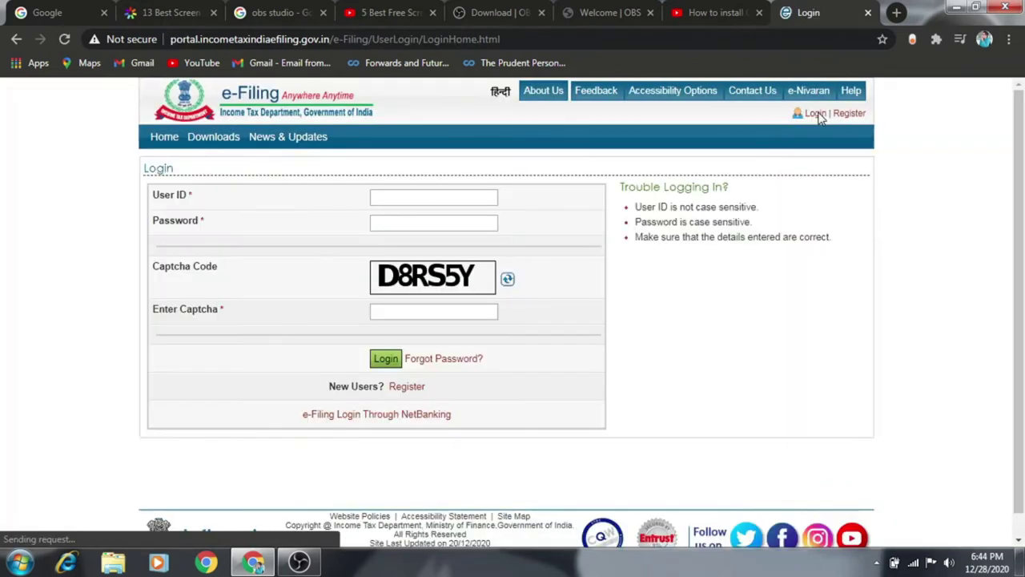
Paste the account user ID and password, enter the displayed captcha, and log in
click(398, 200)
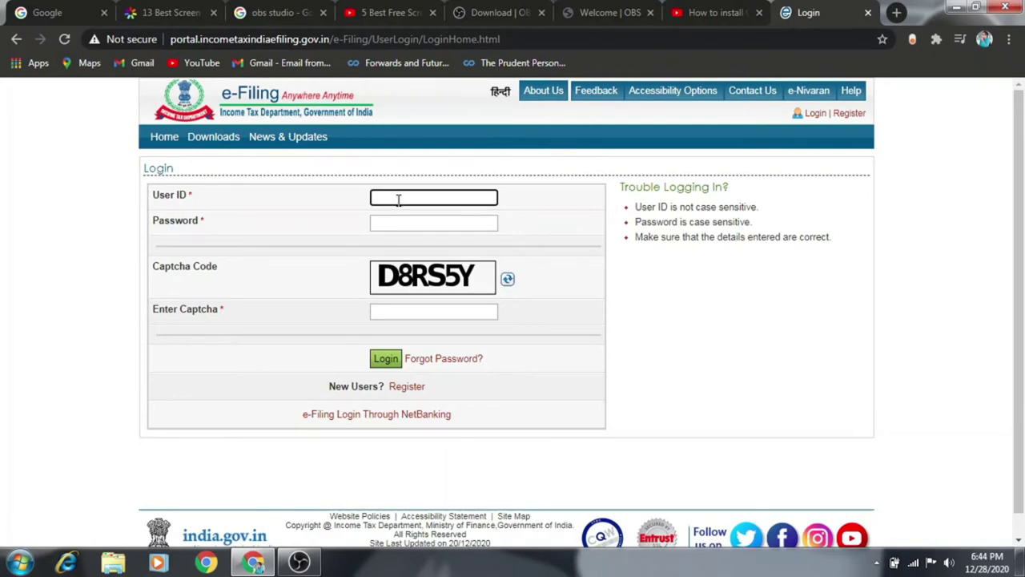
key(ctrl+v)
click(409, 226)
key(ctrl+v)
click(407, 312)
text(D)
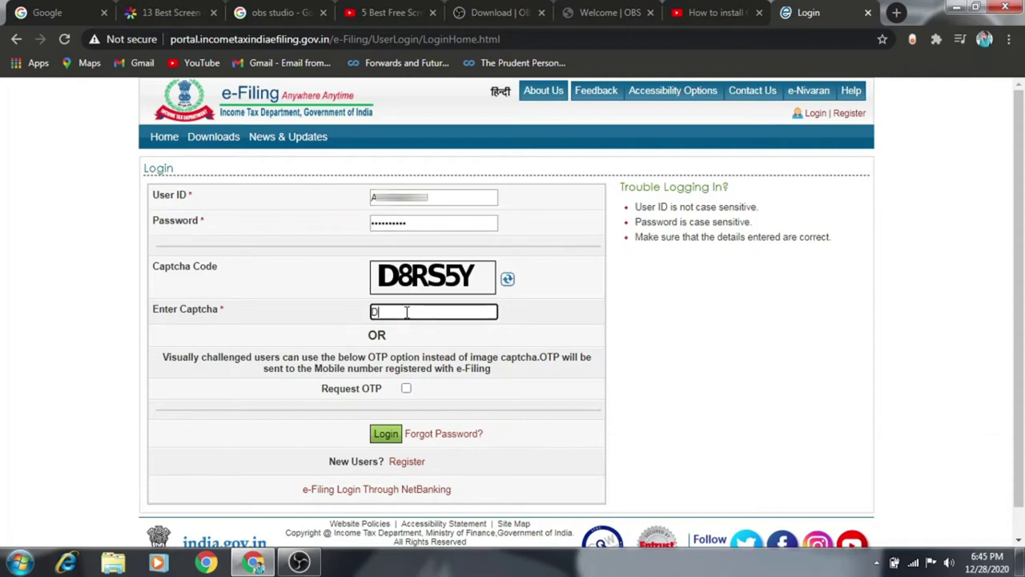
text(8RS5Y)
click(382, 431)
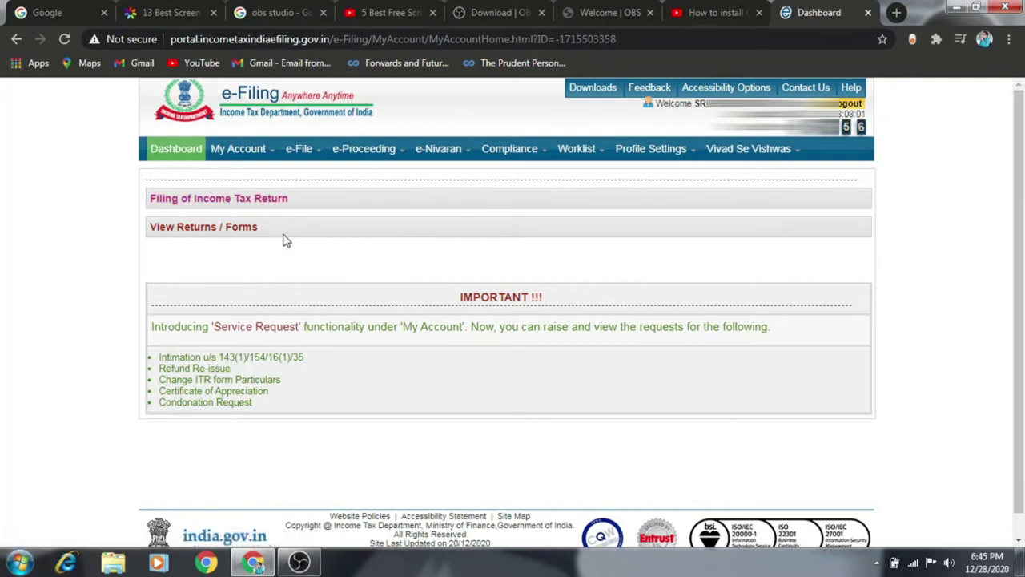
Open the Income Tax Return form from the Dashboard's e-File menu
mouse_move(312, 153)
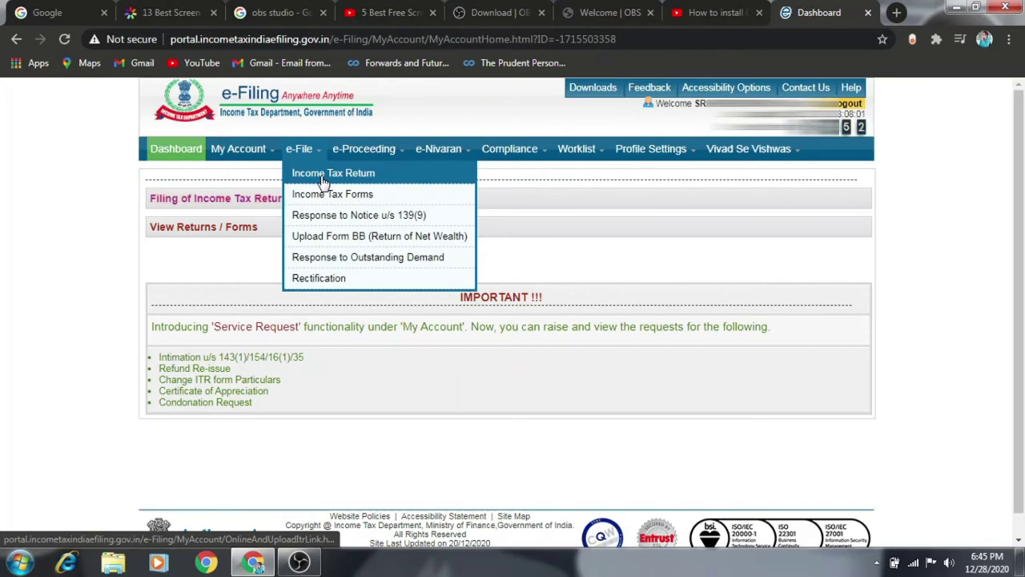
mouse_move(273, 158)
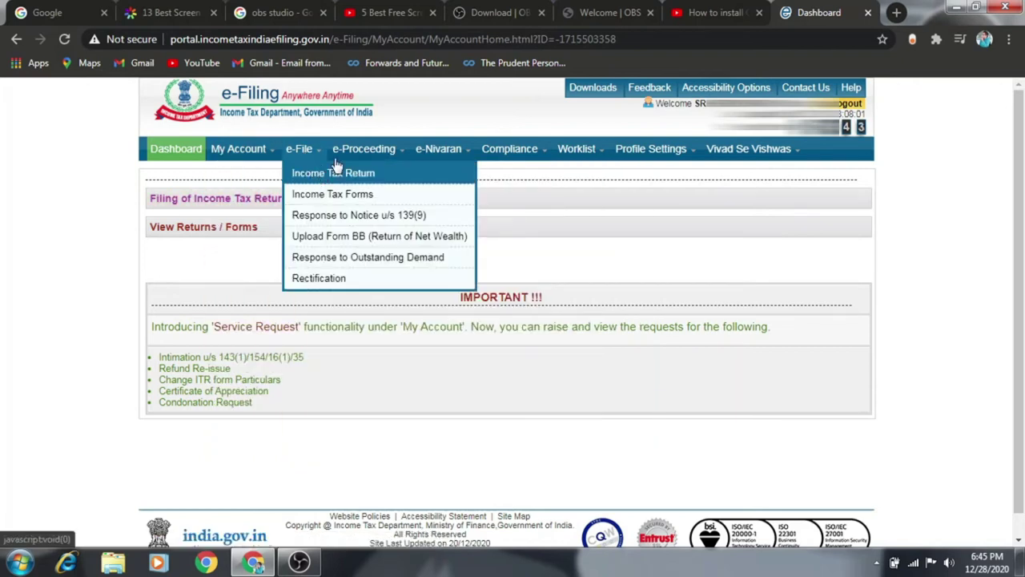
mouse_move(429, 154)
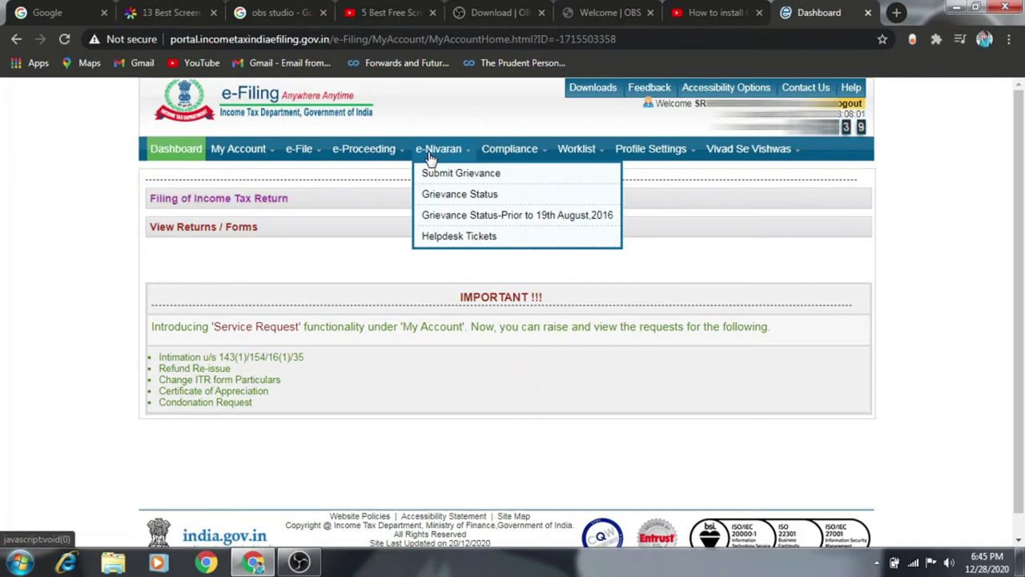
click(268, 200)
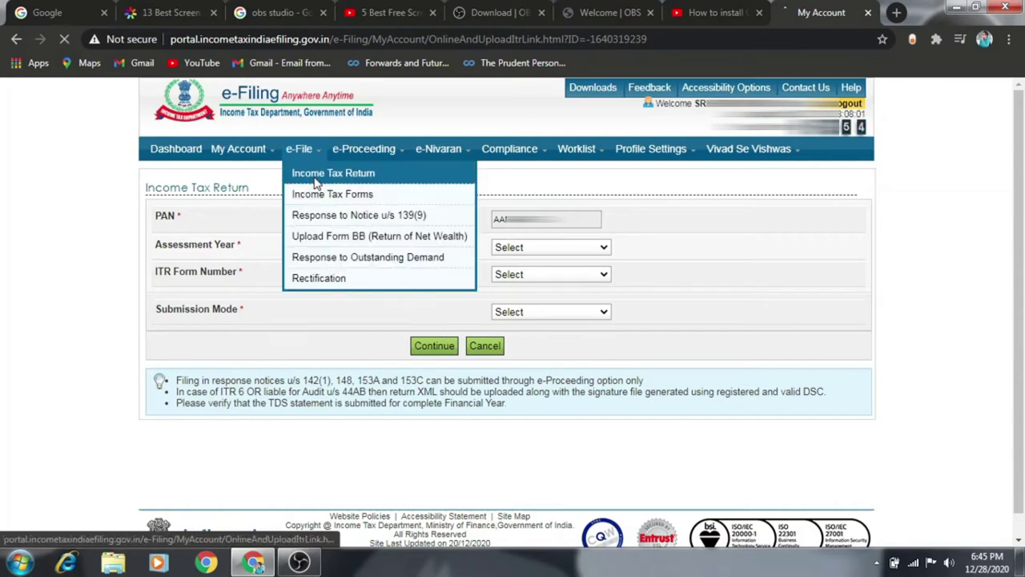
click(316, 176)
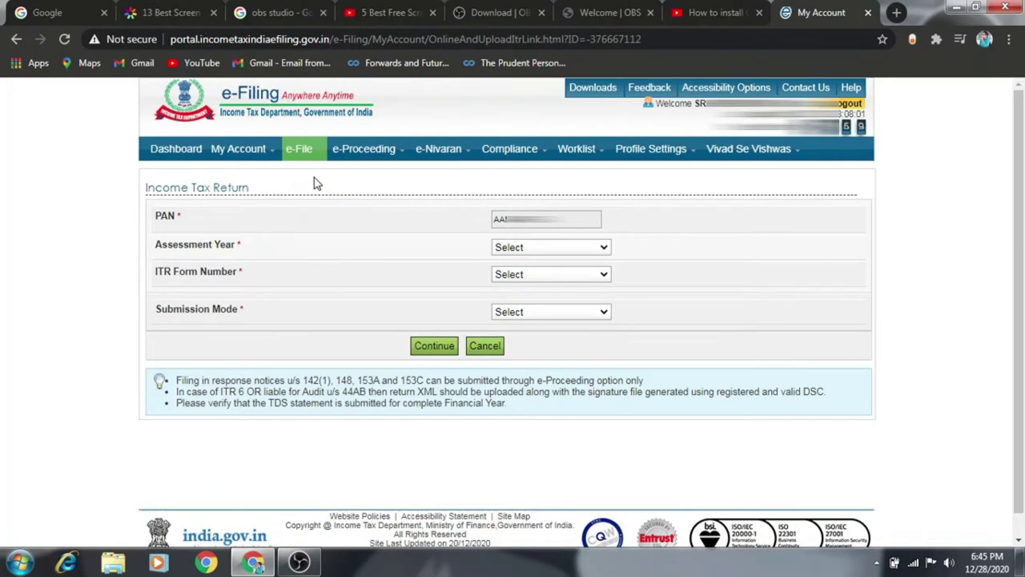
Choose 2020-21, ITR-1, Original/Revised Return and Prepare and Submit Online
click(606, 249)
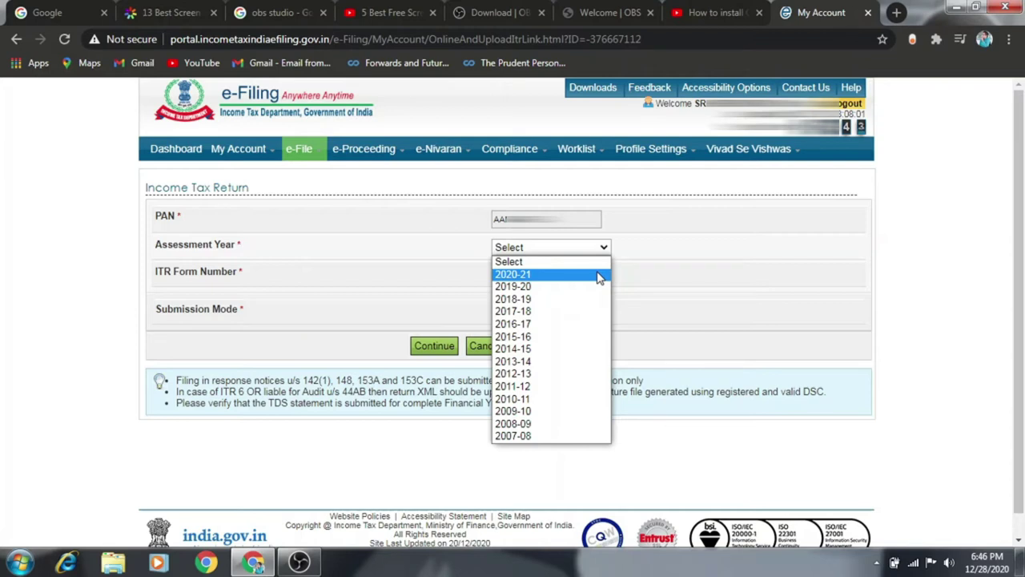
click(596, 276)
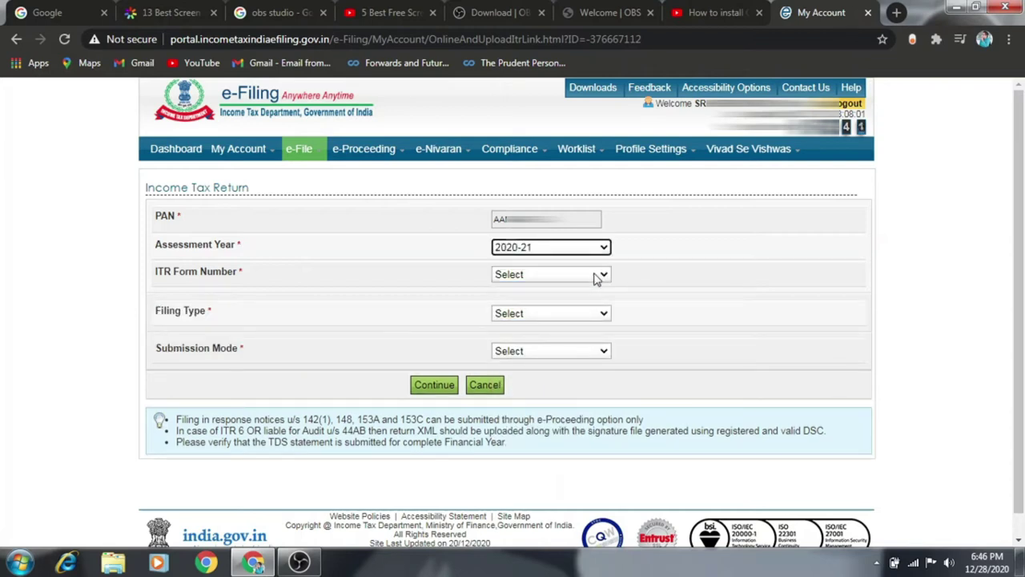
click(605, 276)
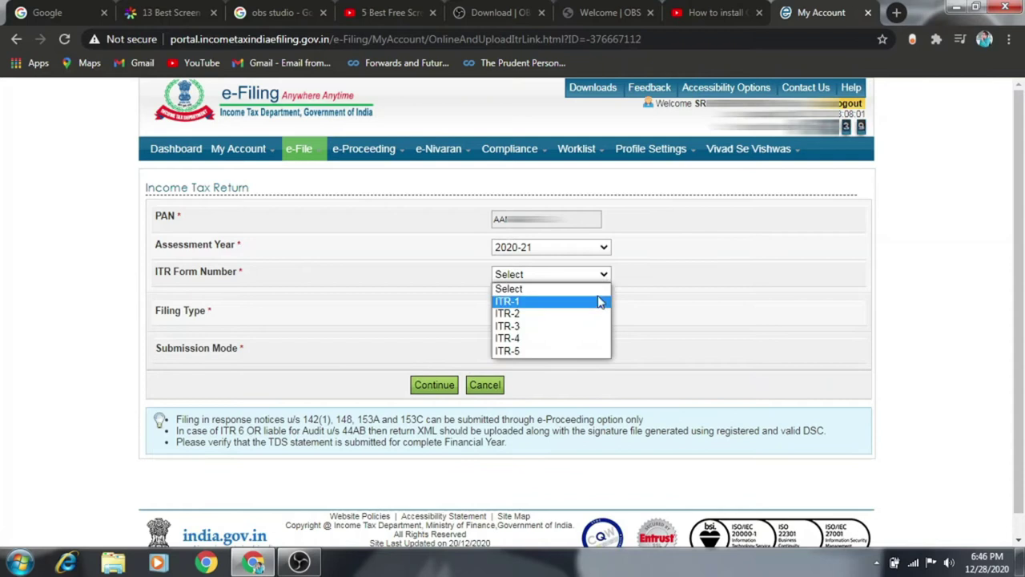
click(600, 303)
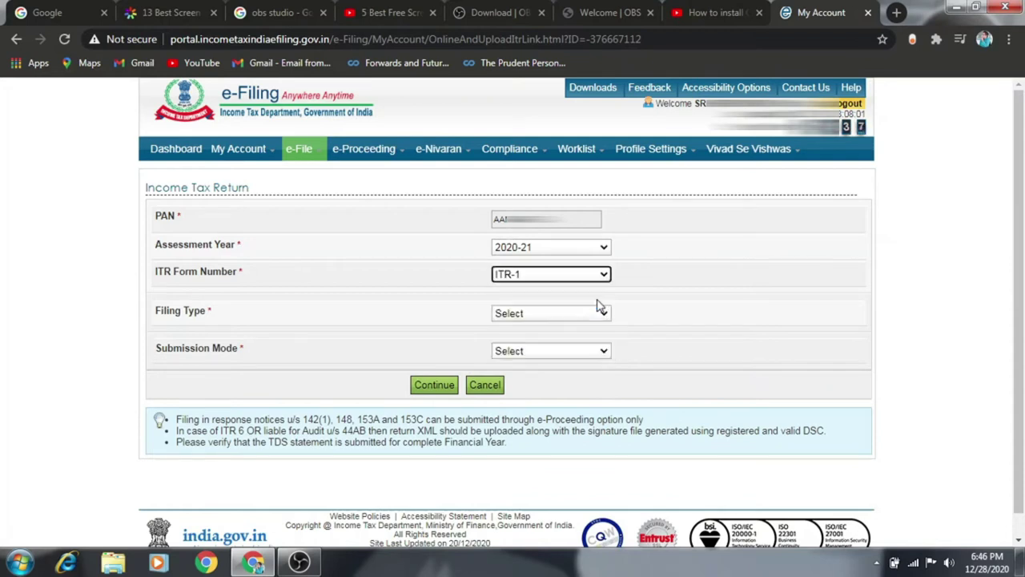
click(605, 321)
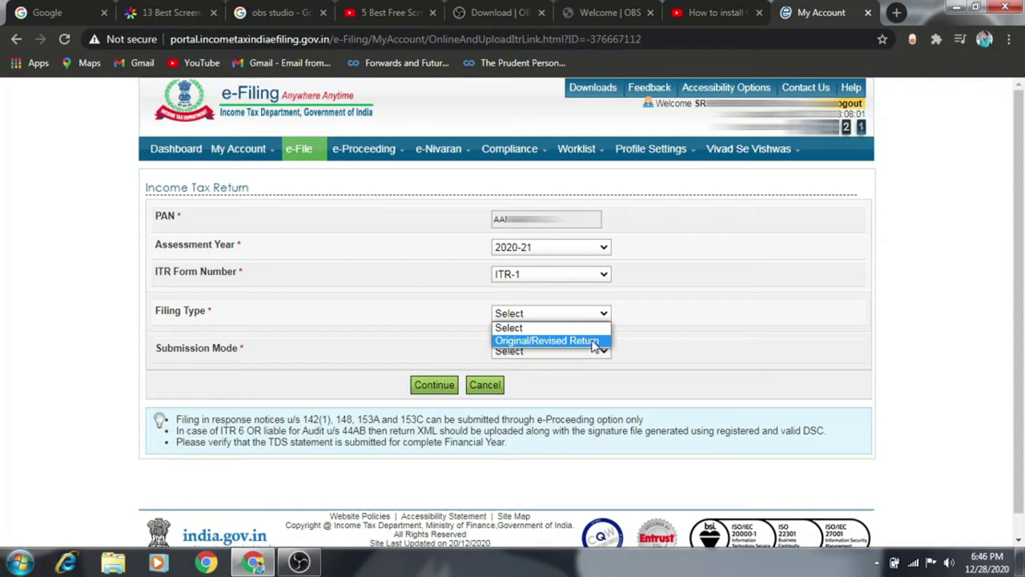
click(594, 341)
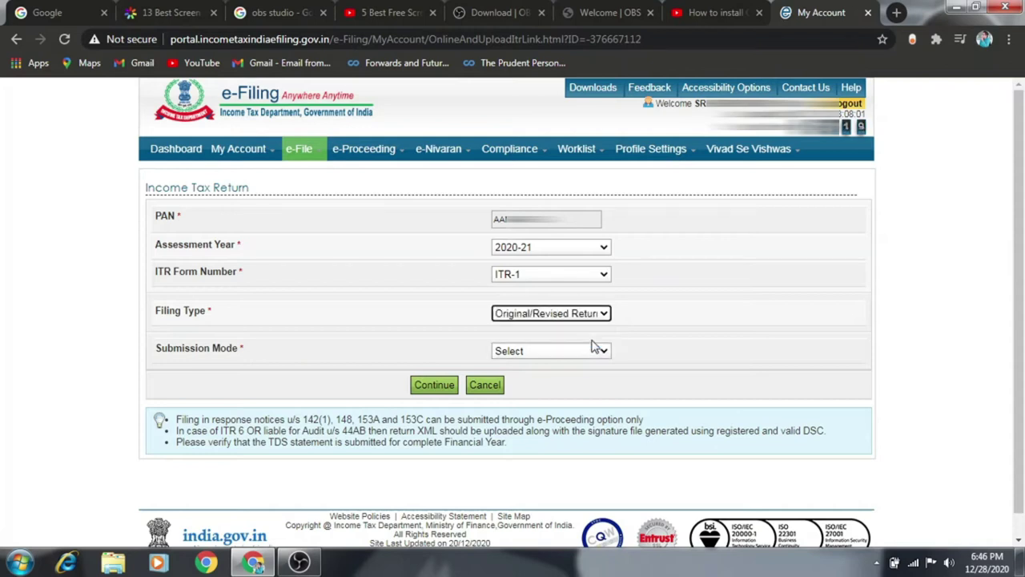
click(606, 357)
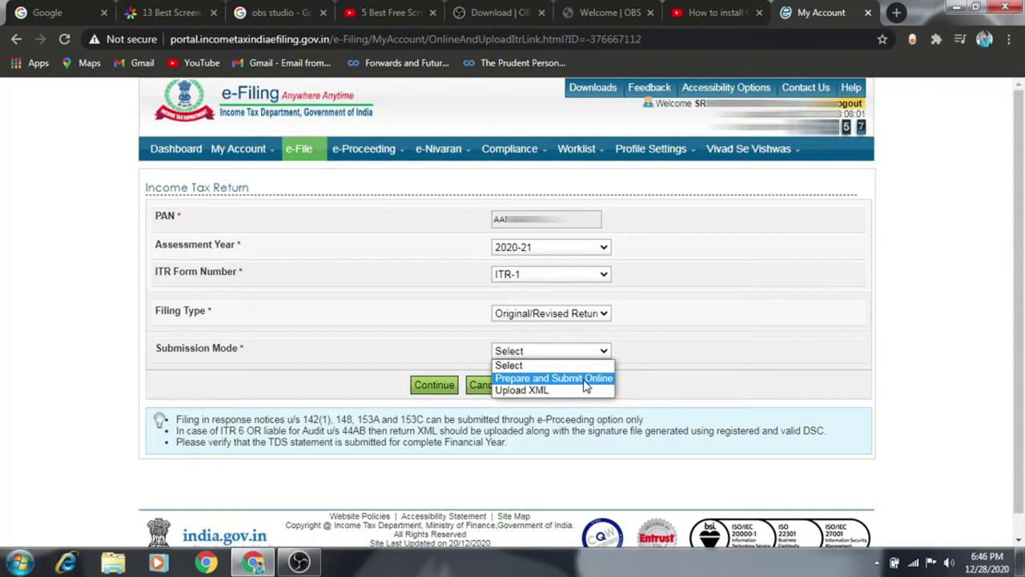
click(585, 379)
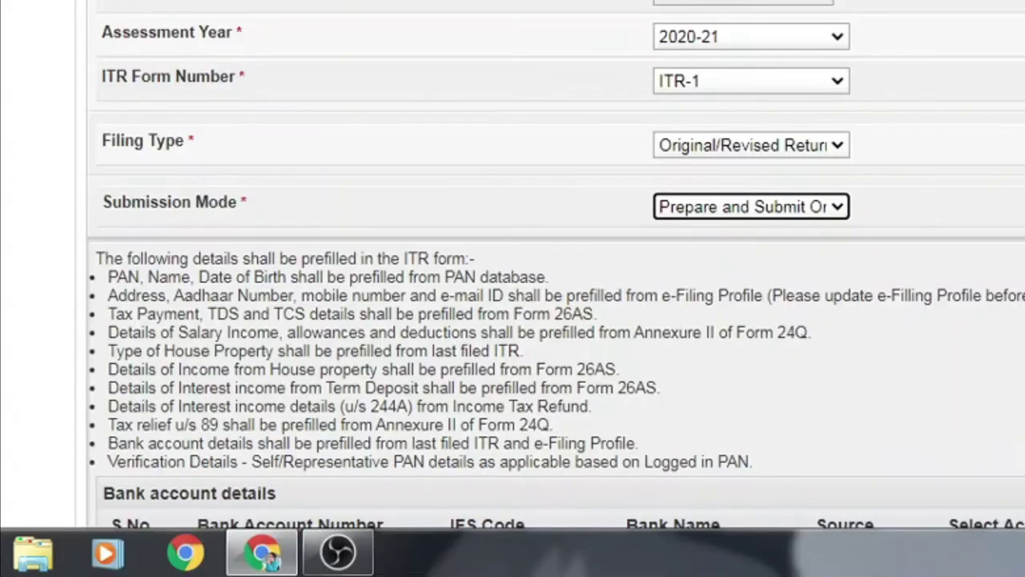
scroll(555, 265, down, 3)
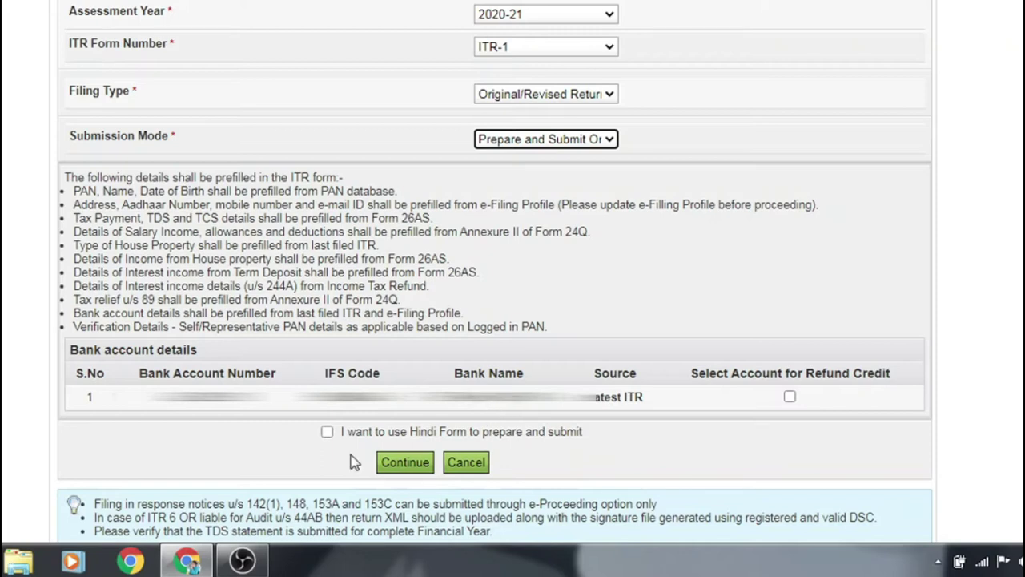
Select the prefilled refund bank account, continue, and accept Prefill Consent with I Agree
click(328, 432)
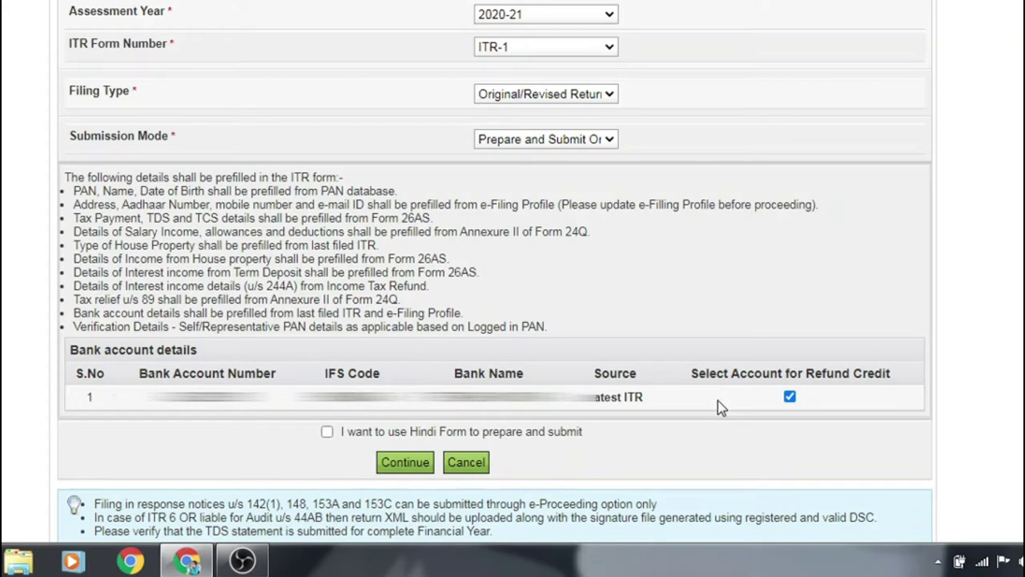
click(397, 464)
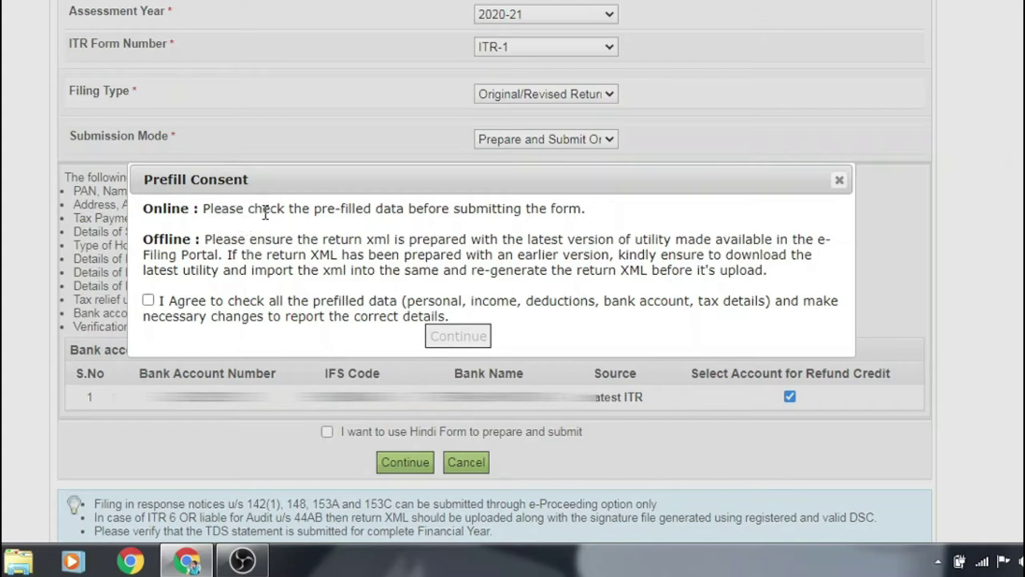
click(149, 302)
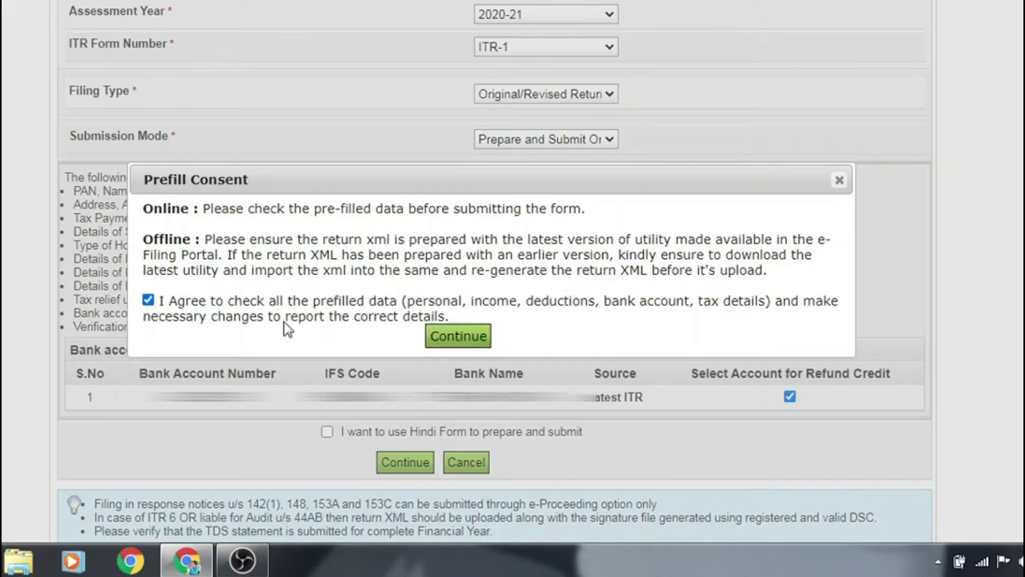
click(455, 337)
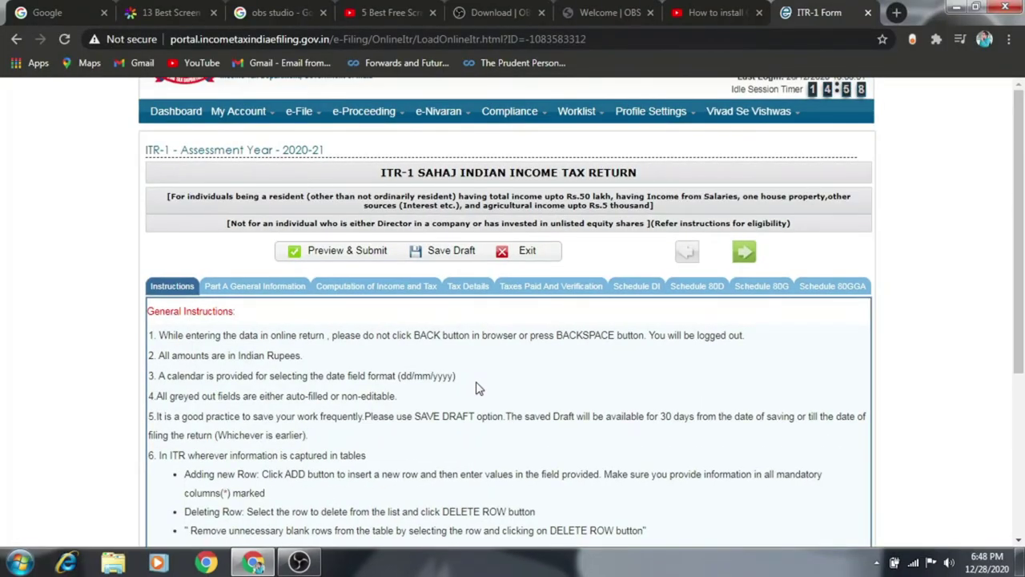
scroll(476, 389, down, 5)
scroll(476, 389, up, 5)
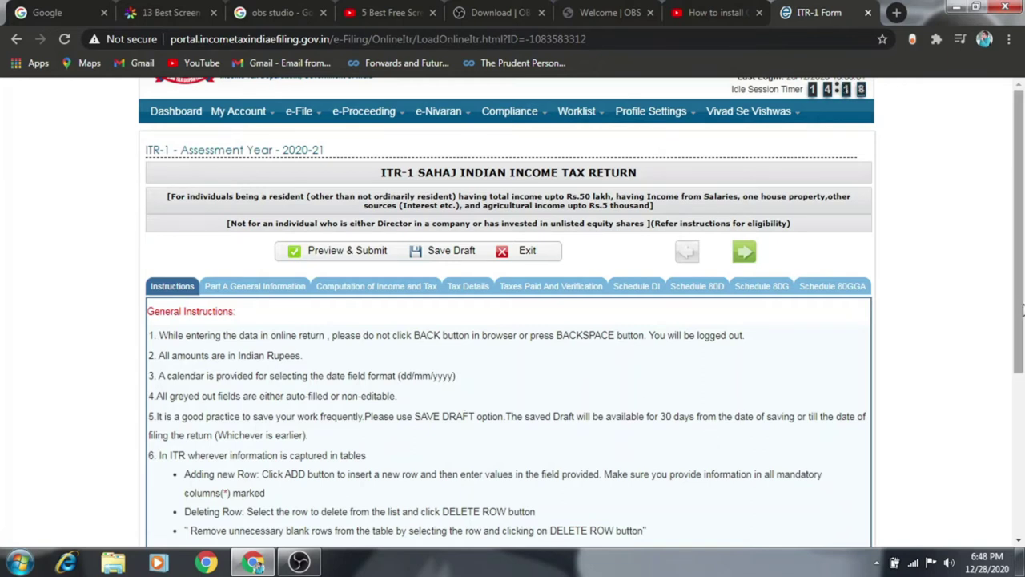
drag(1021, 308, 1022, 410)
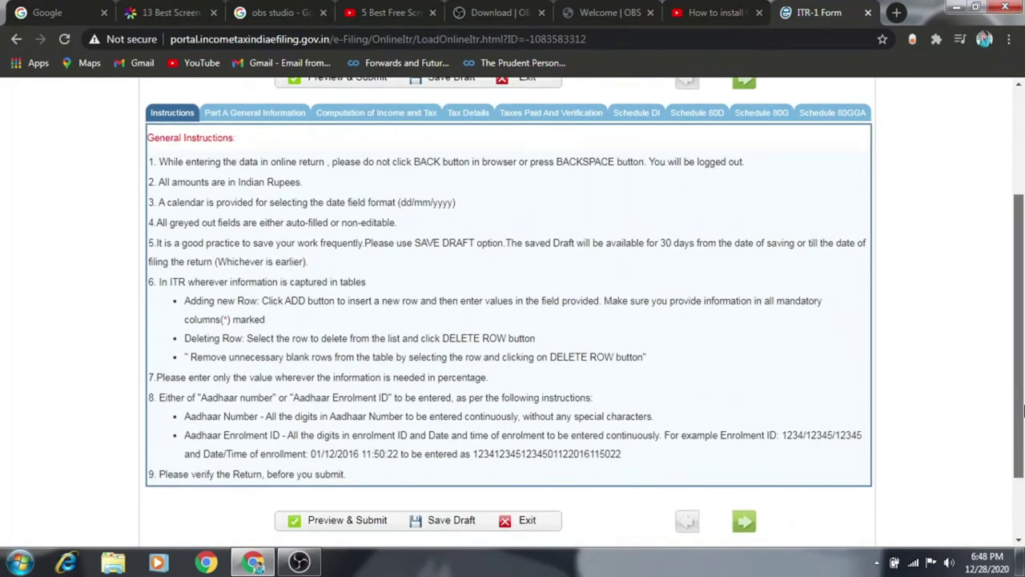
drag(1022, 411, 1022, 342)
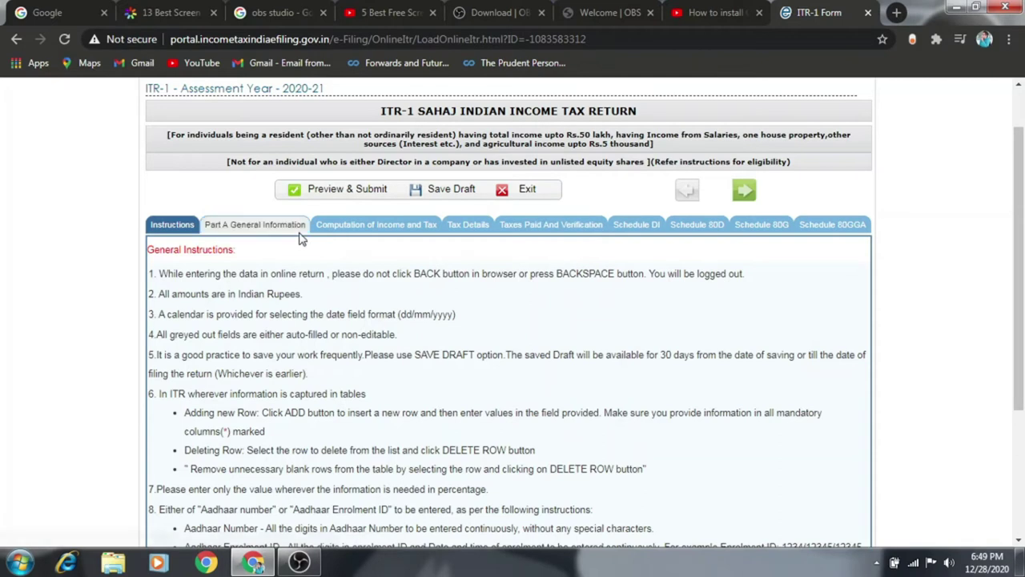
Open Part A General Information and scroll through its prefilled fields to filing status
click(254, 226)
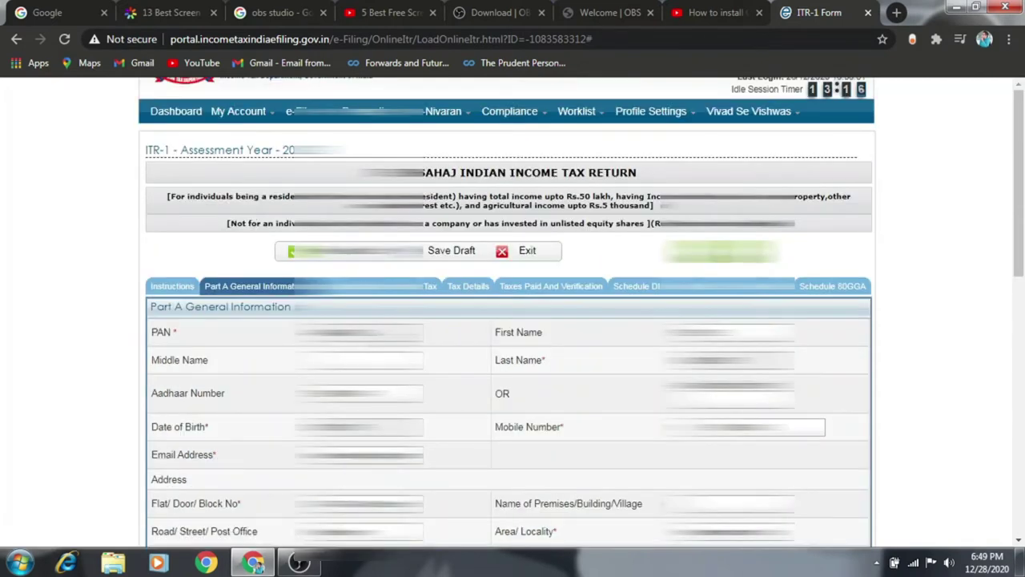
click(359, 360)
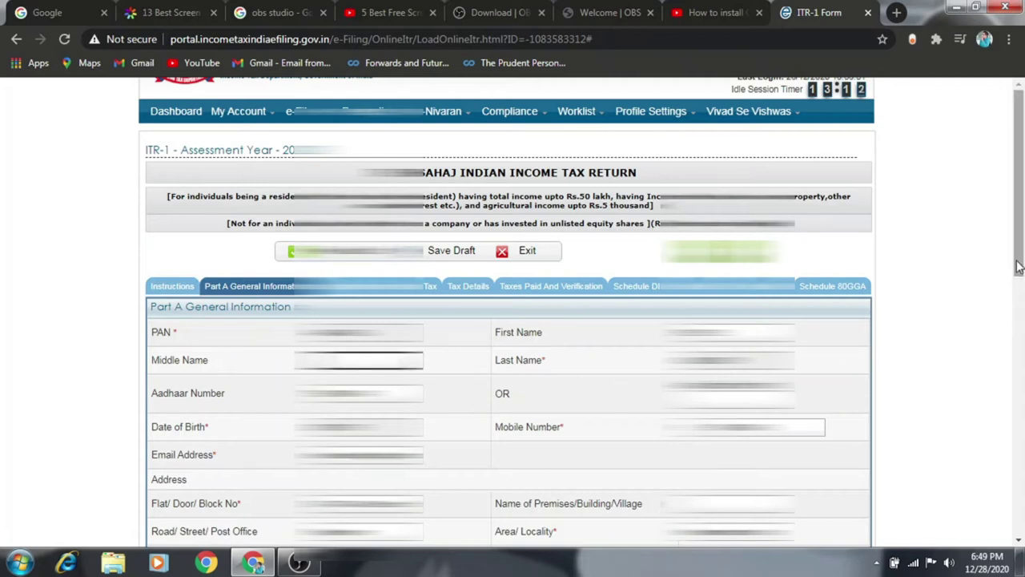
scroll(1019, 267, down, 2)
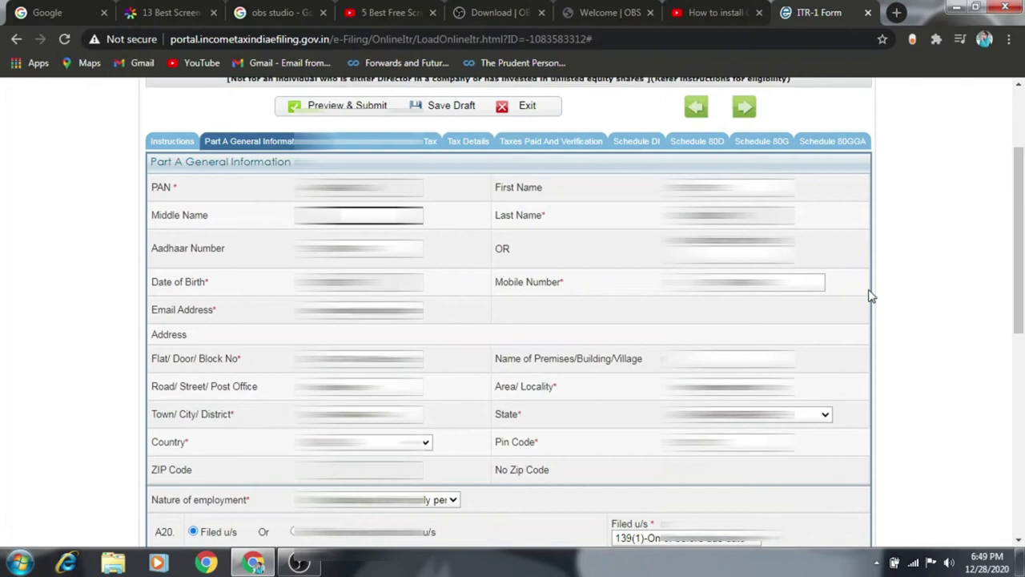
key(Tab)
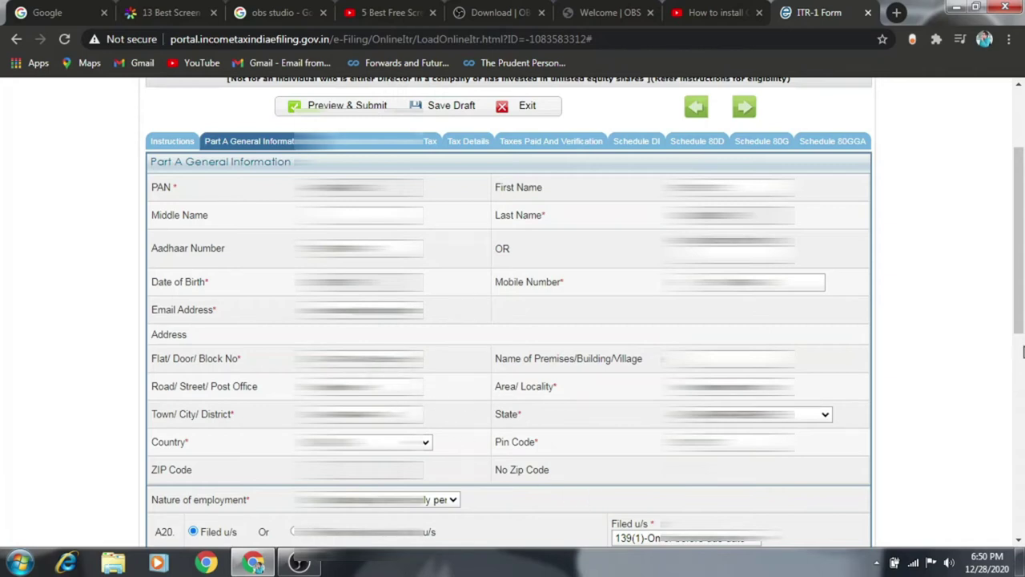
drag(1022, 300, 1022, 359)
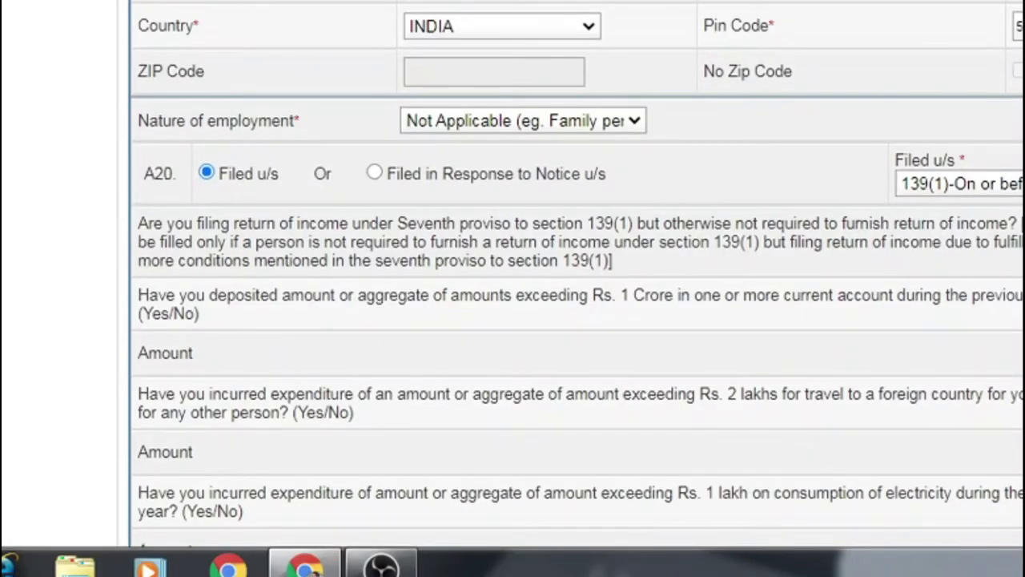
scroll(577, 276, down, 1)
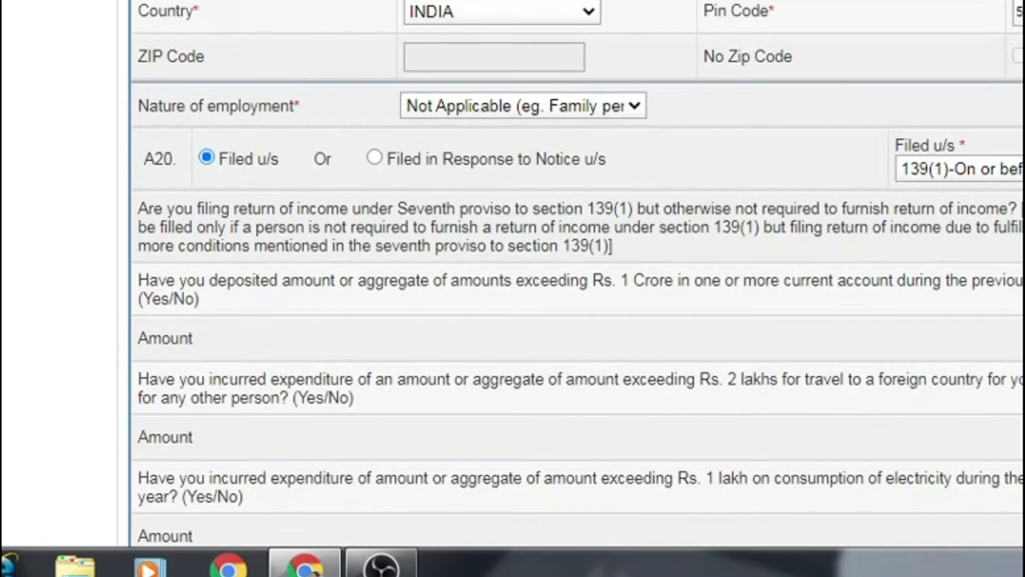
scroll(577, 273, down, 2)
scroll(577, 273, down, 2)
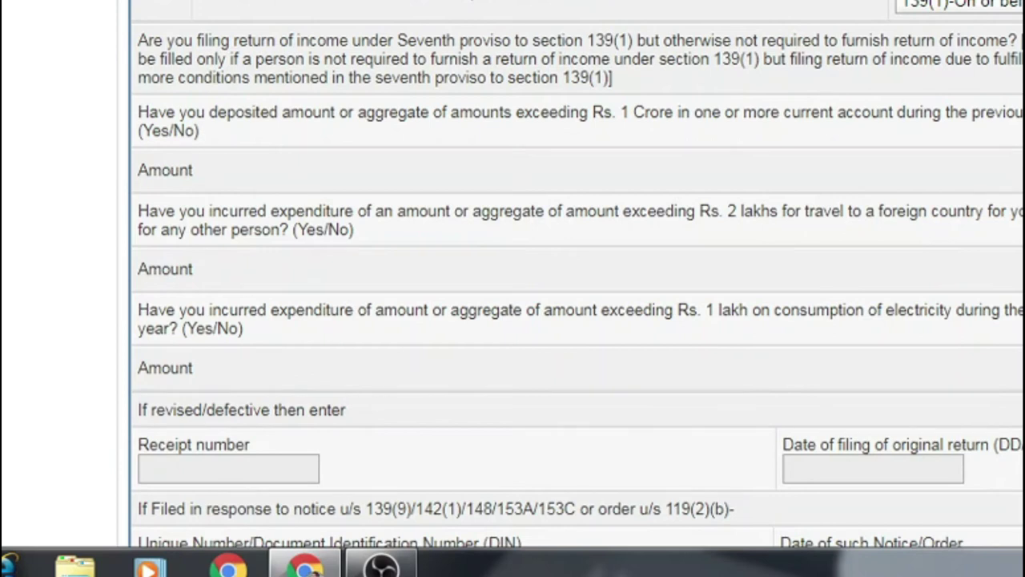
scroll(577, 275, down, 2)
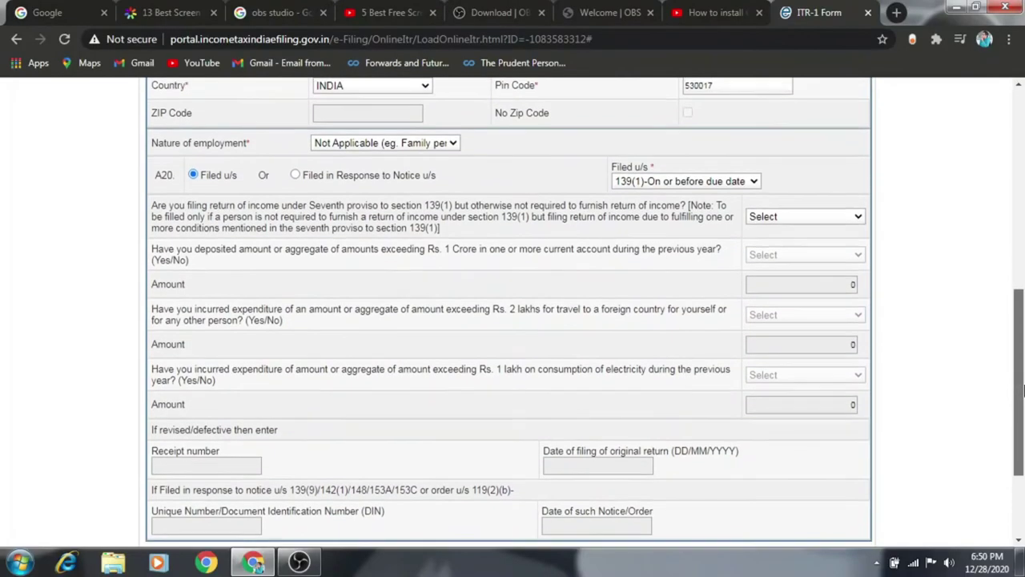
drag(1021, 401, 991, 430)
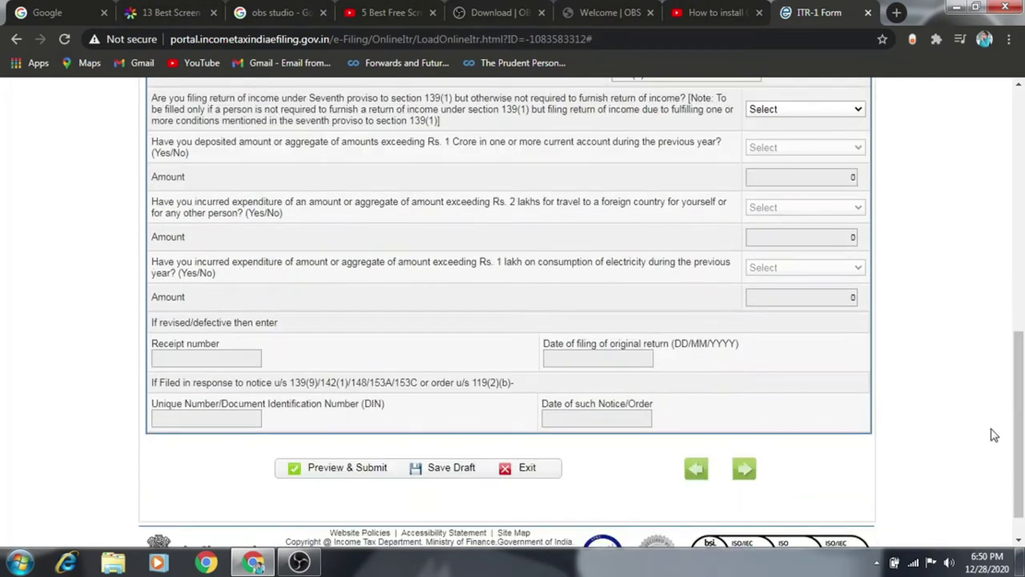
Advance to Computation of Income and Tax and tick the 678800 Interest from Deposit row
click(744, 468)
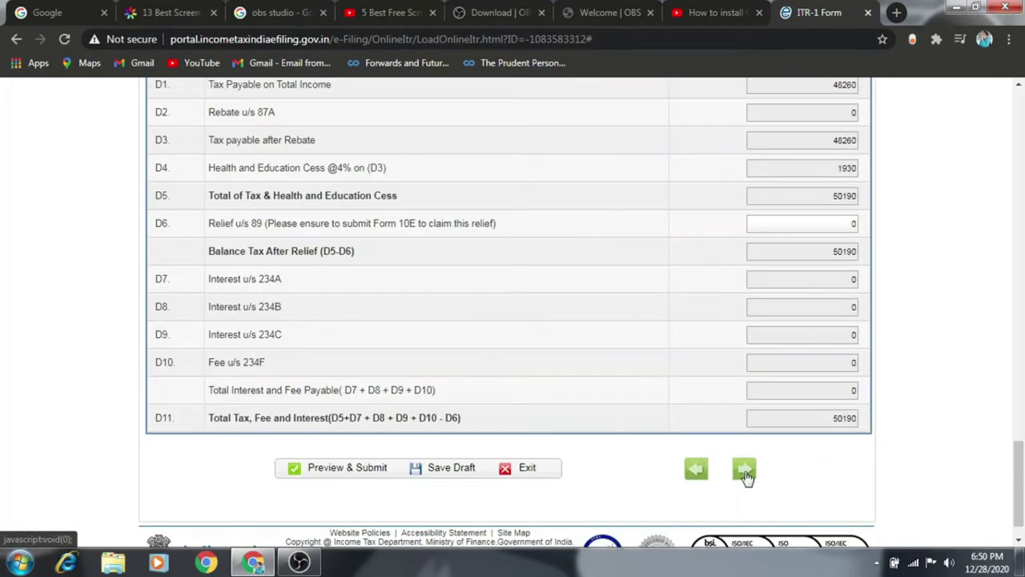
drag(1019, 479, 1004, 94)
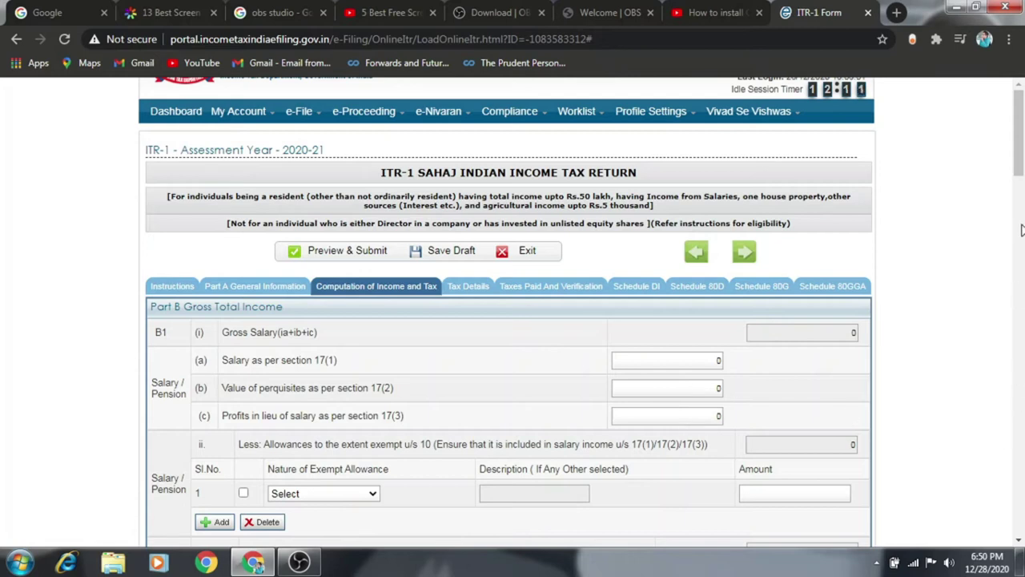
drag(1020, 147, 1021, 265)
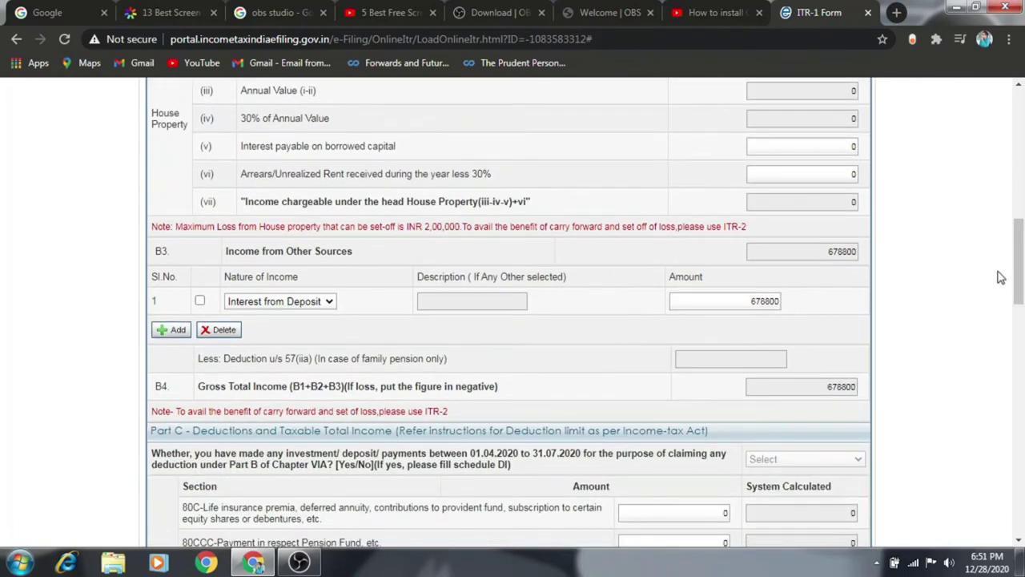
drag(835, 257, 839, 257)
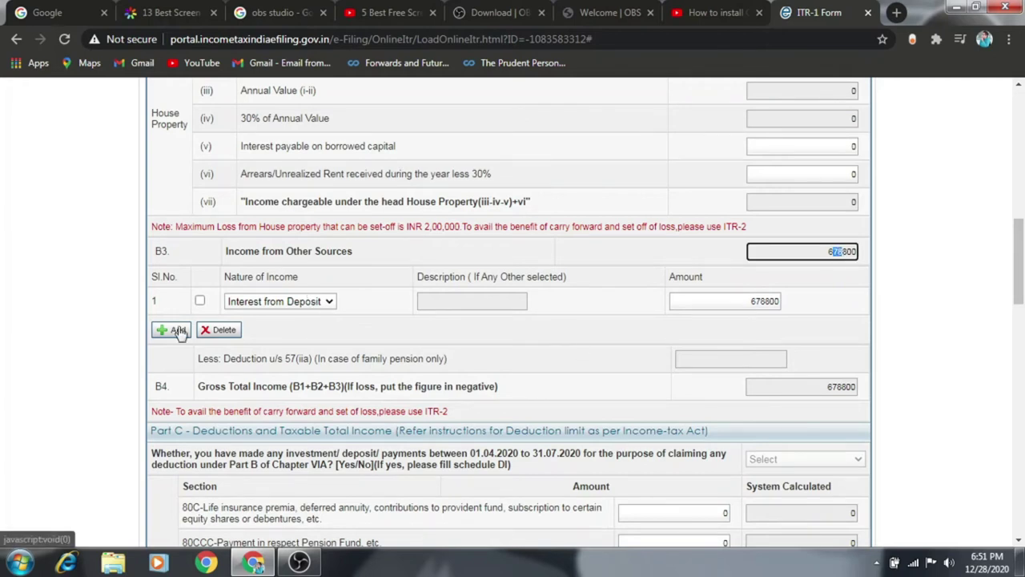
click(199, 302)
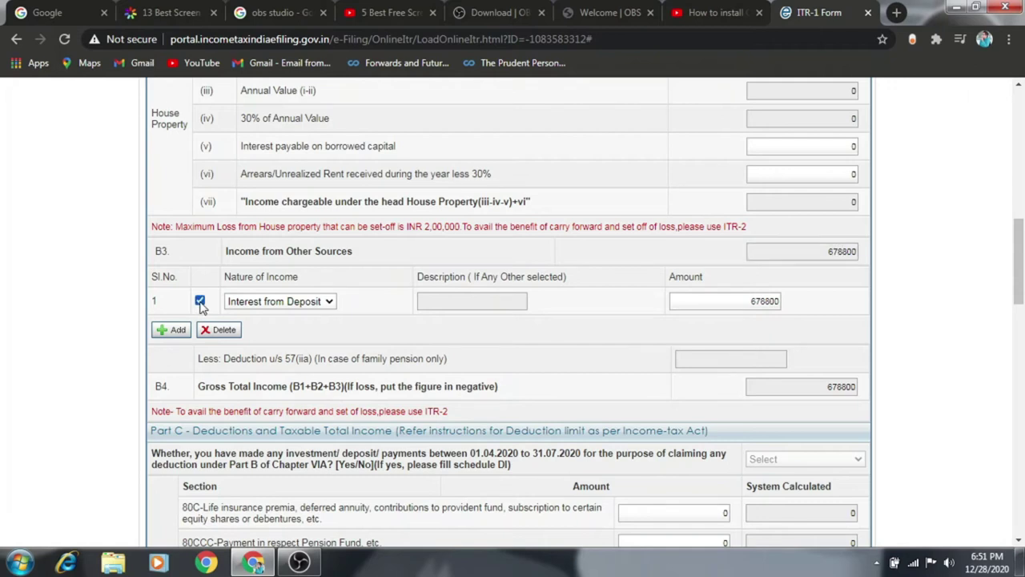
drag(1020, 282, 1021, 328)
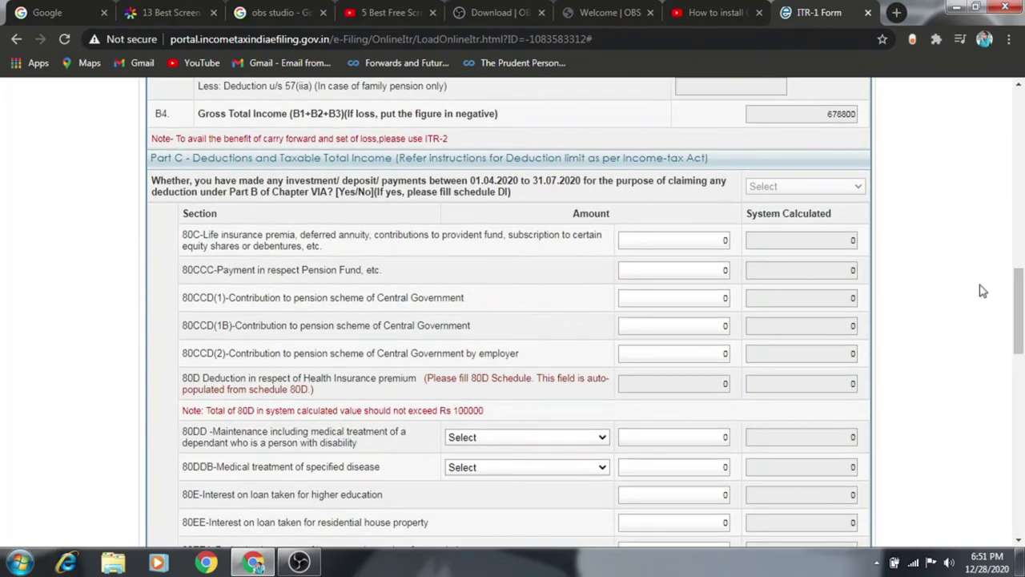
click(659, 245)
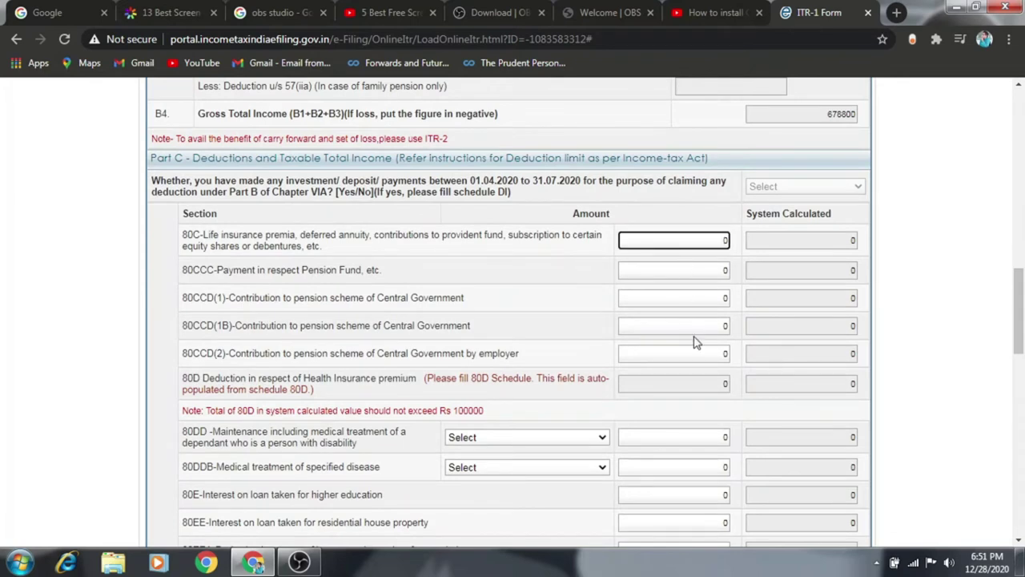
drag(1019, 328, 1020, 402)
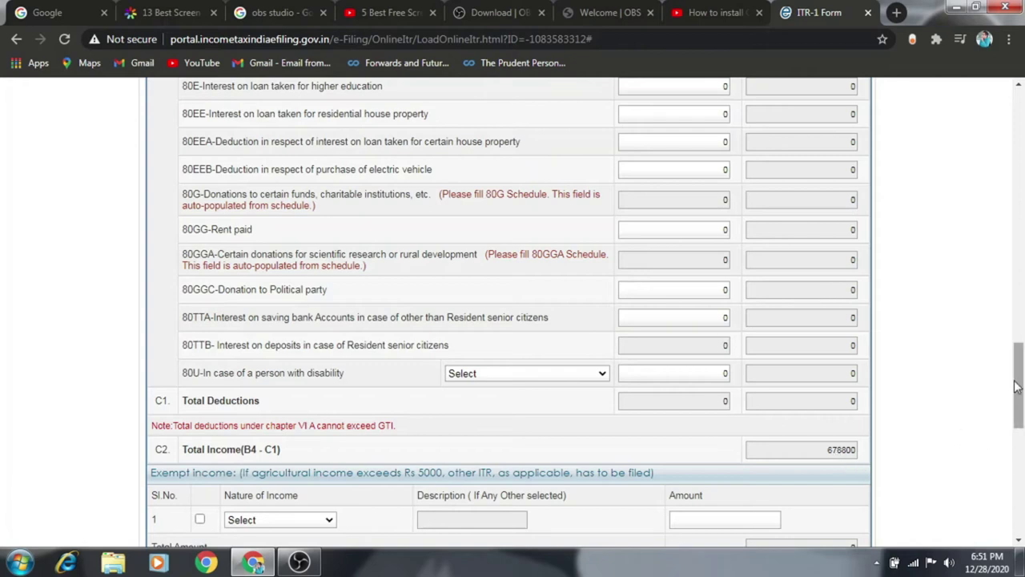
drag(1020, 385, 1022, 439)
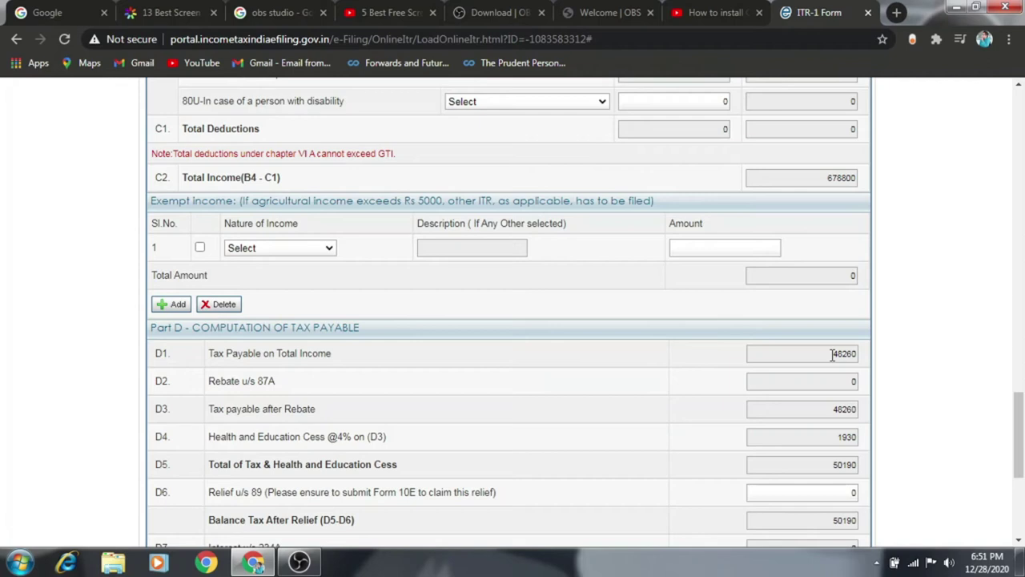
Check C2 total income 678800 and the D3–D5 tax and cess figures, then advance
drag(827, 178, 861, 184)
drag(1021, 432, 1022, 468)
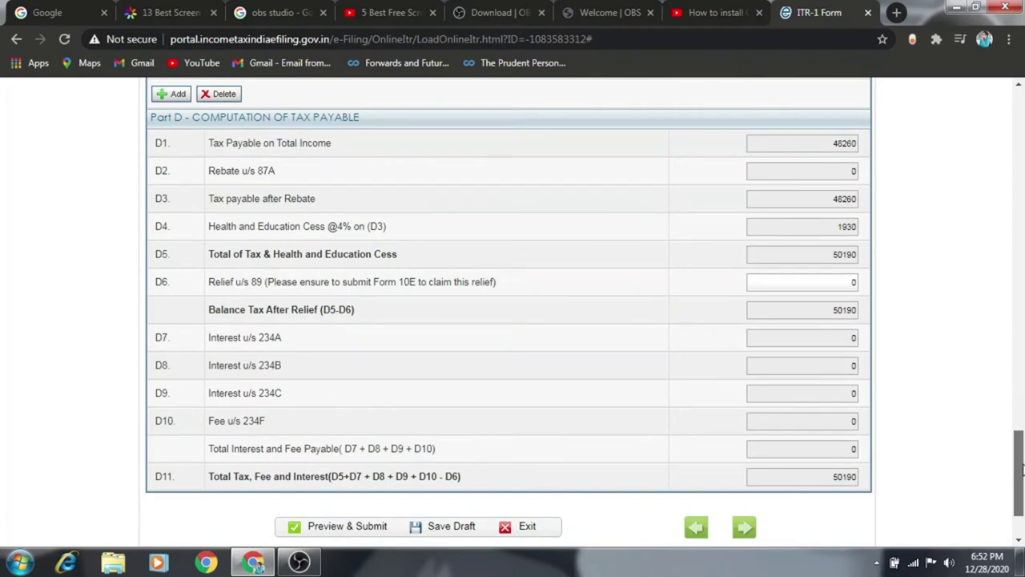
click(834, 204)
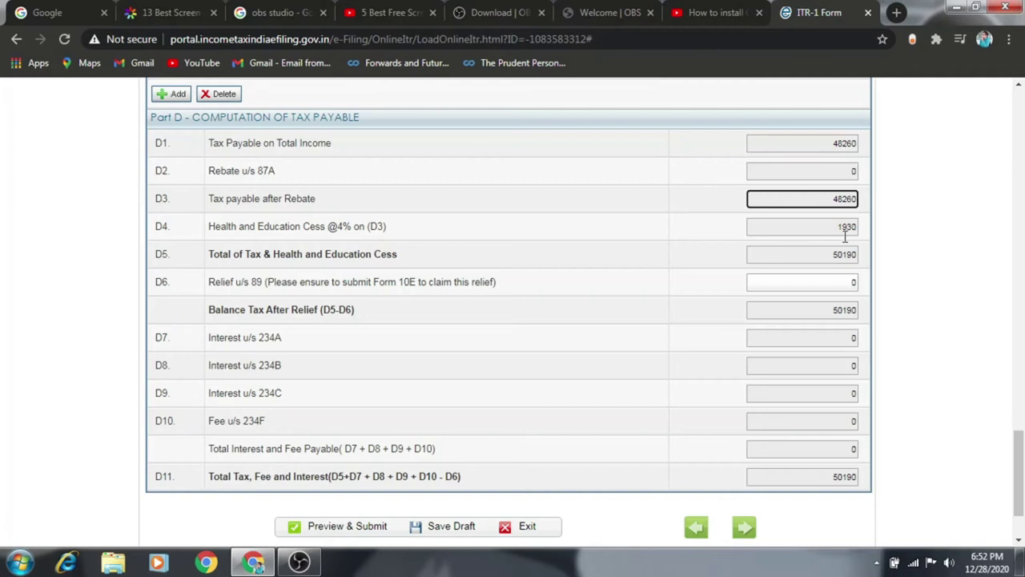
click(834, 229)
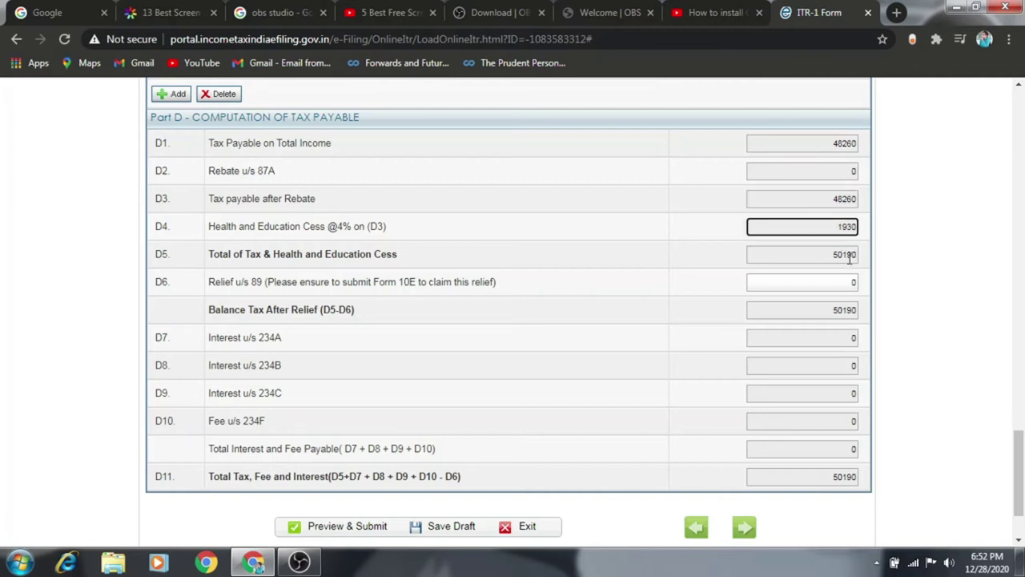
click(851, 257)
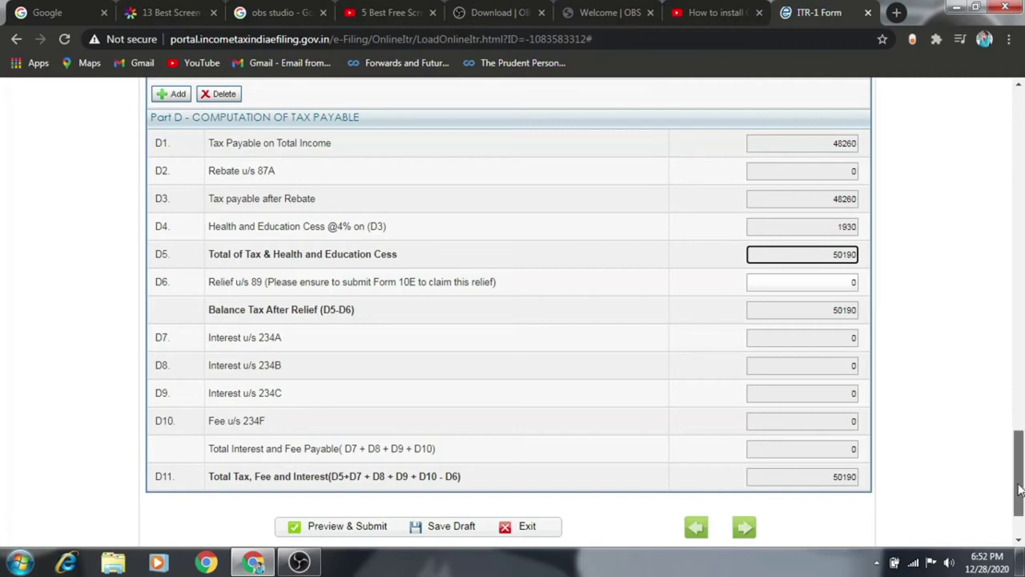
scroll(1020, 490, down, 2)
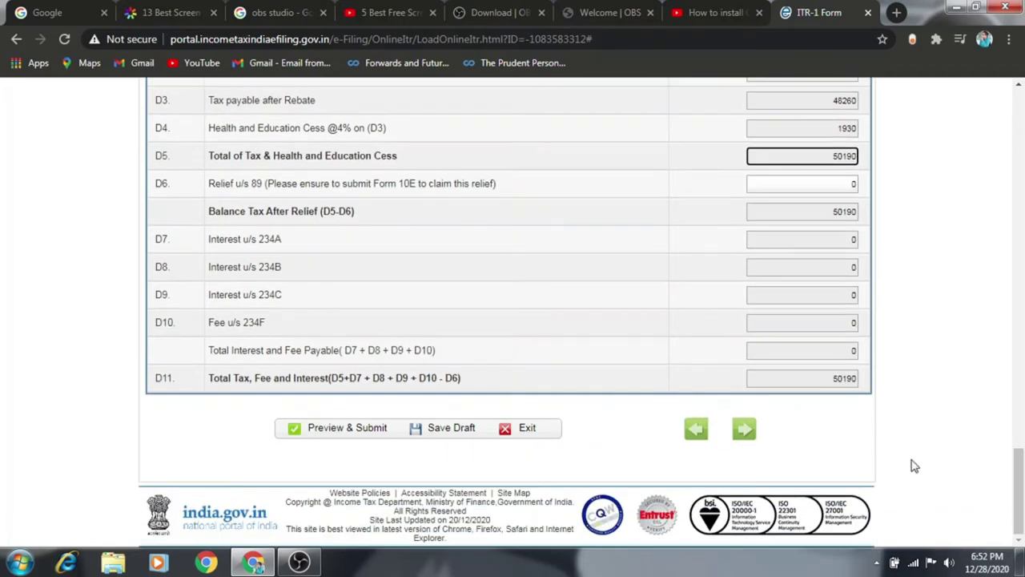
click(743, 431)
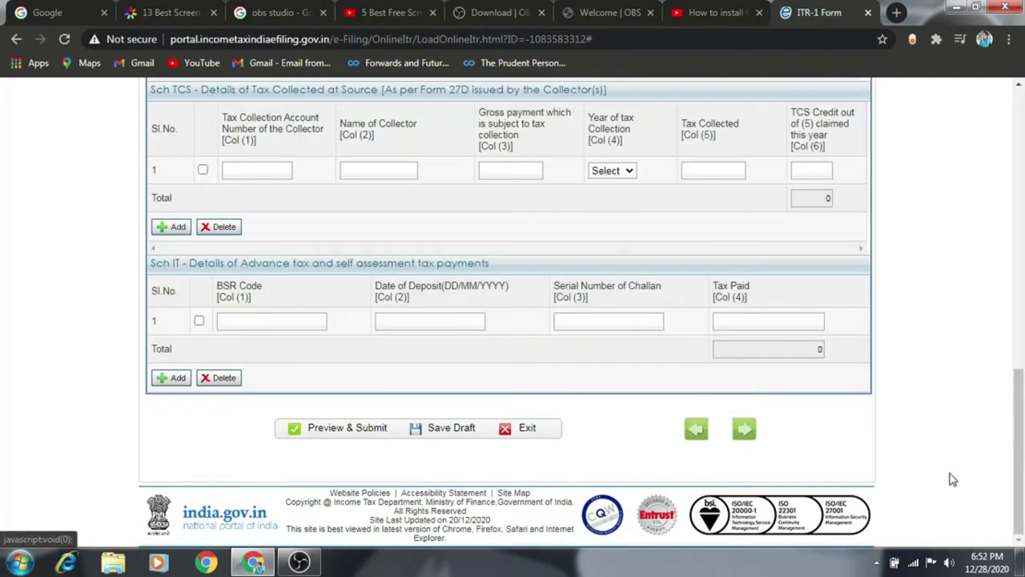
Scroll the TDS schedules, dismiss the save-draft reminder with OK, and scroll back up
drag(1023, 453, 1023, 230)
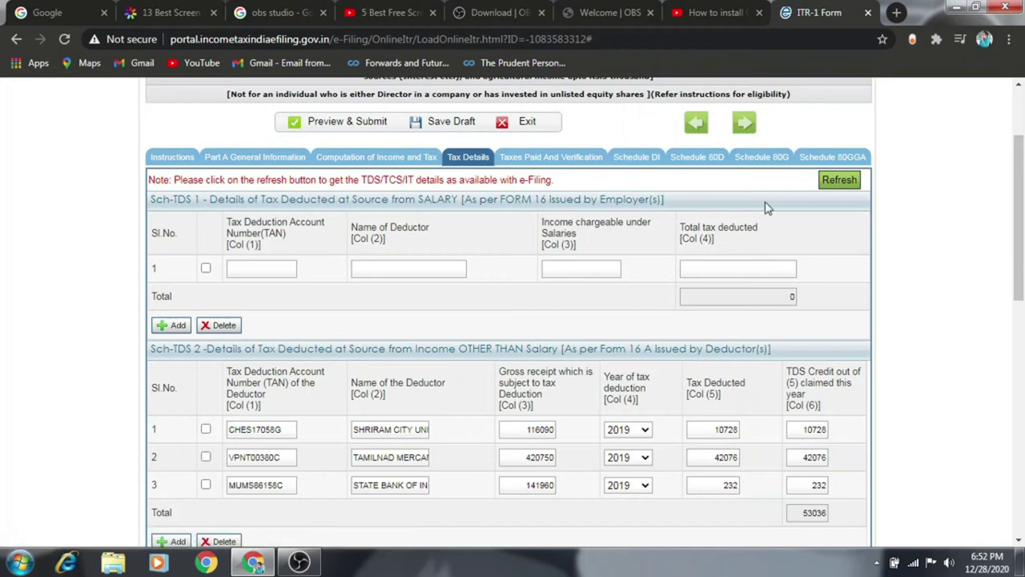
drag(1021, 228, 1022, 263)
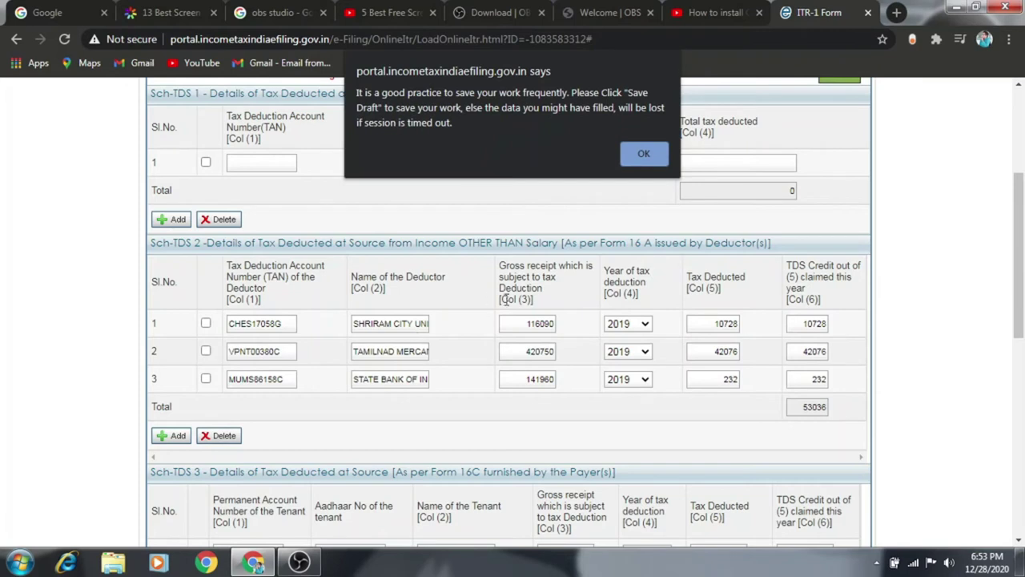
click(646, 154)
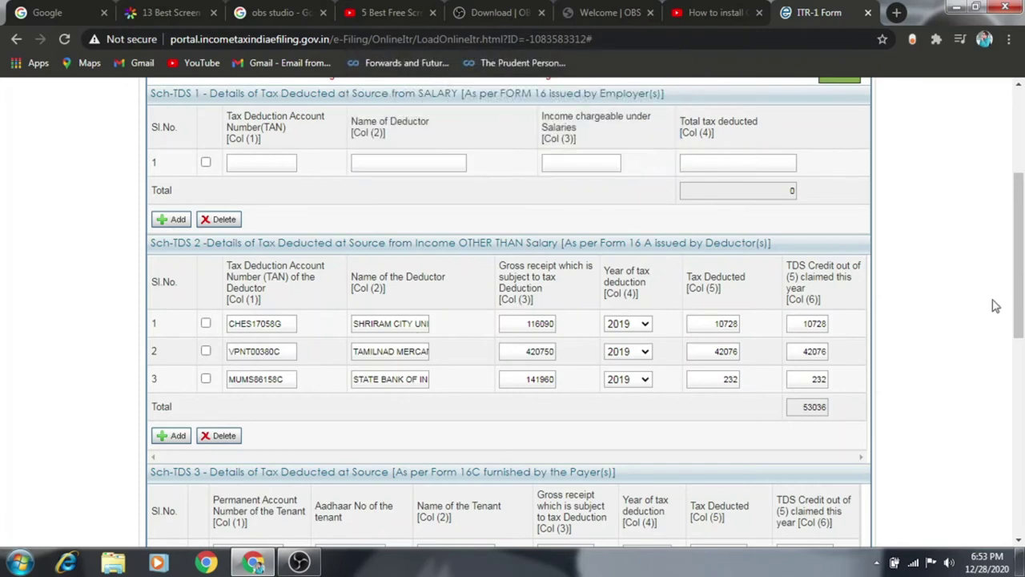
drag(1020, 316, 1016, 253)
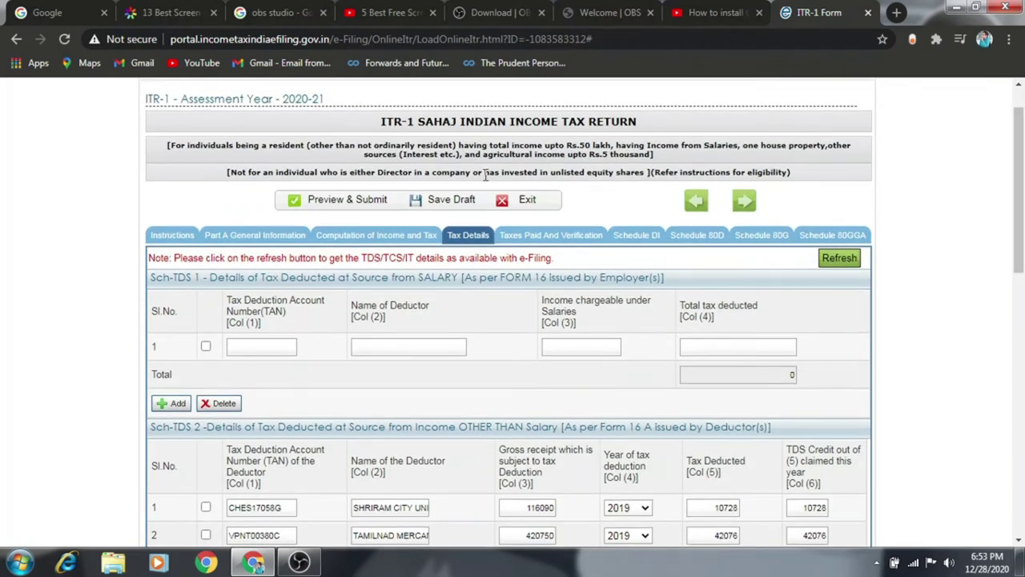
Save the ITR-1 draft and highlight the Sch-TDS 2 total of 53036
click(451, 199)
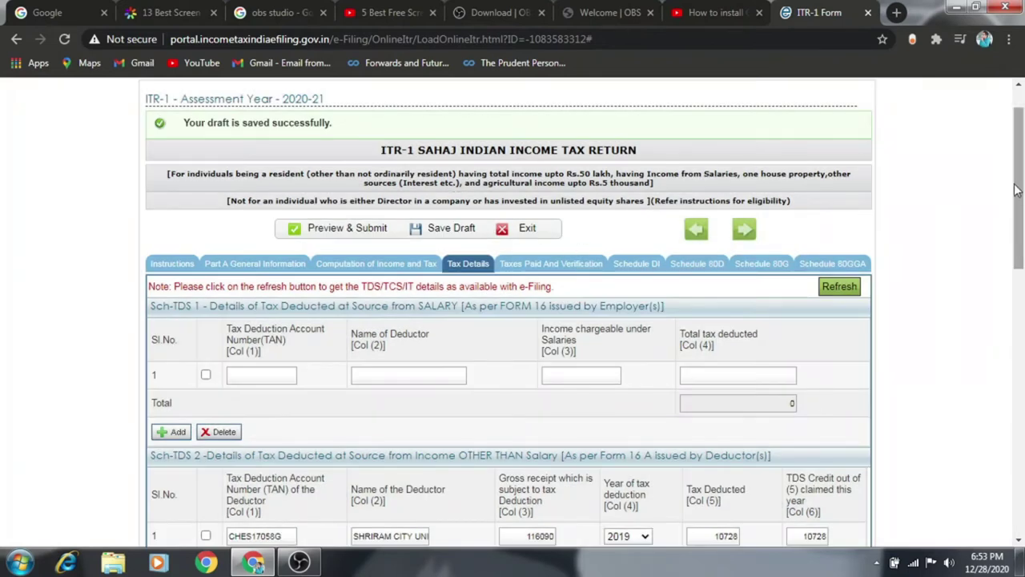
drag(1017, 187, 1020, 304)
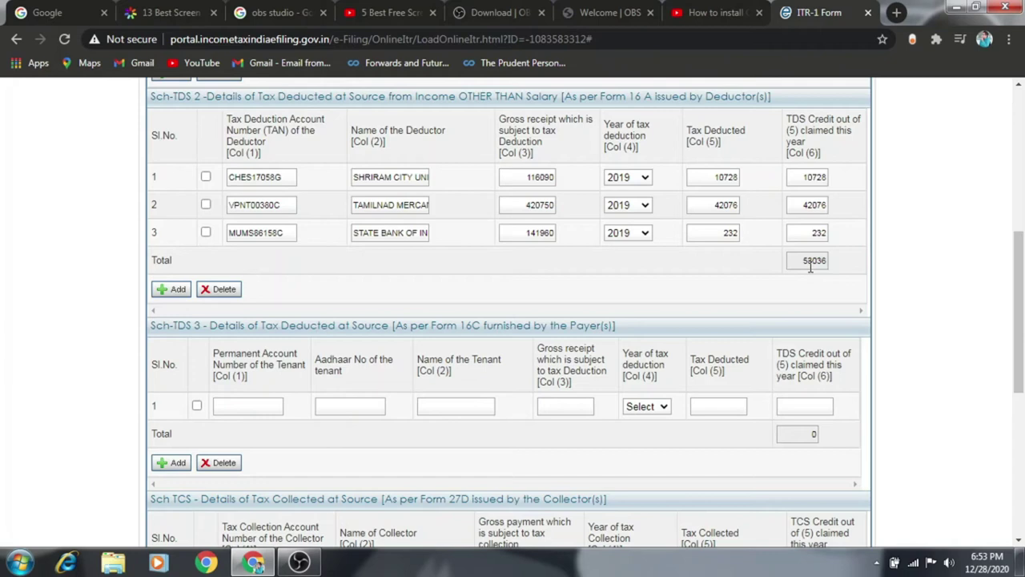
drag(804, 263, 831, 260)
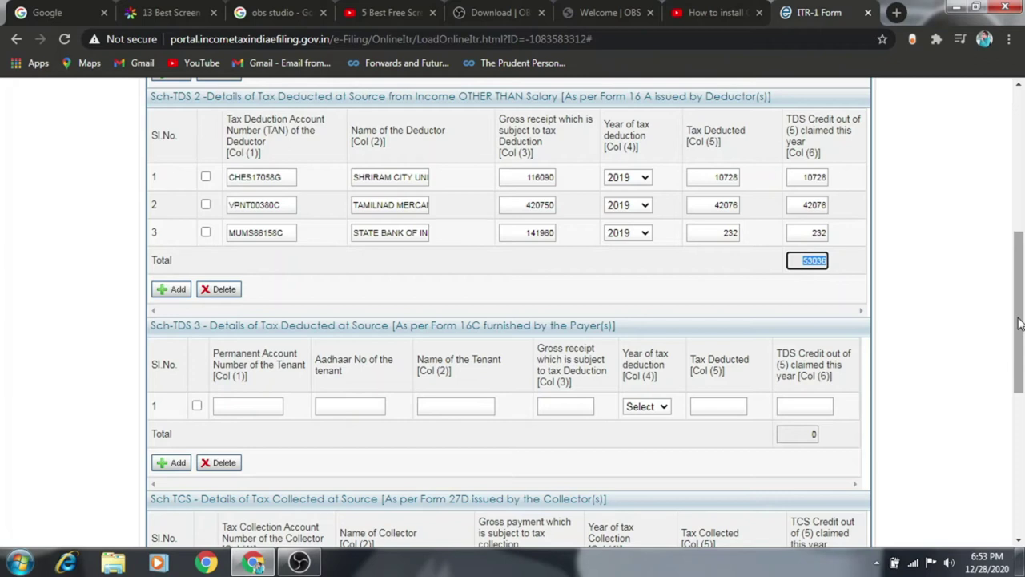
drag(1020, 323, 1022, 421)
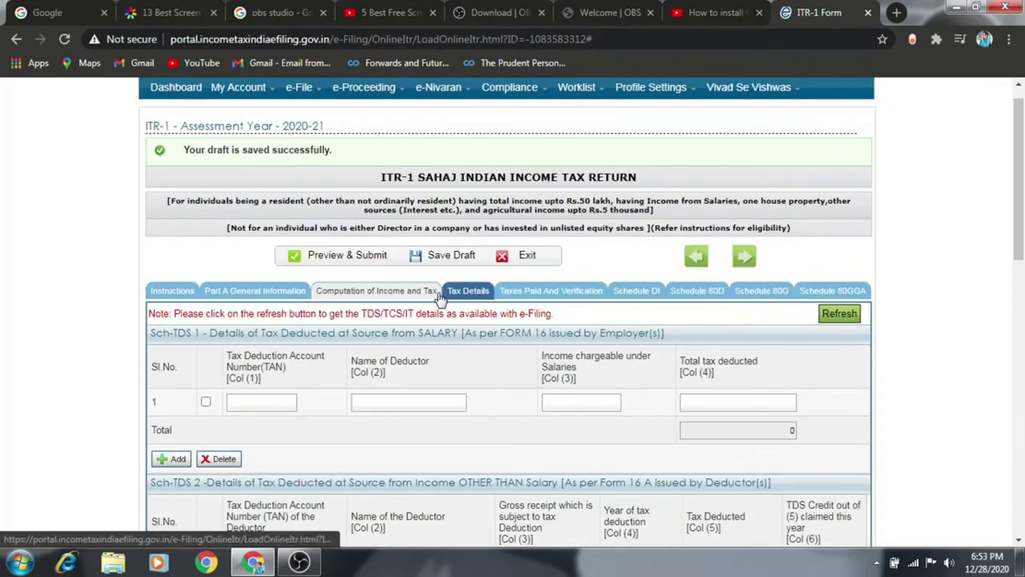
click(392, 296)
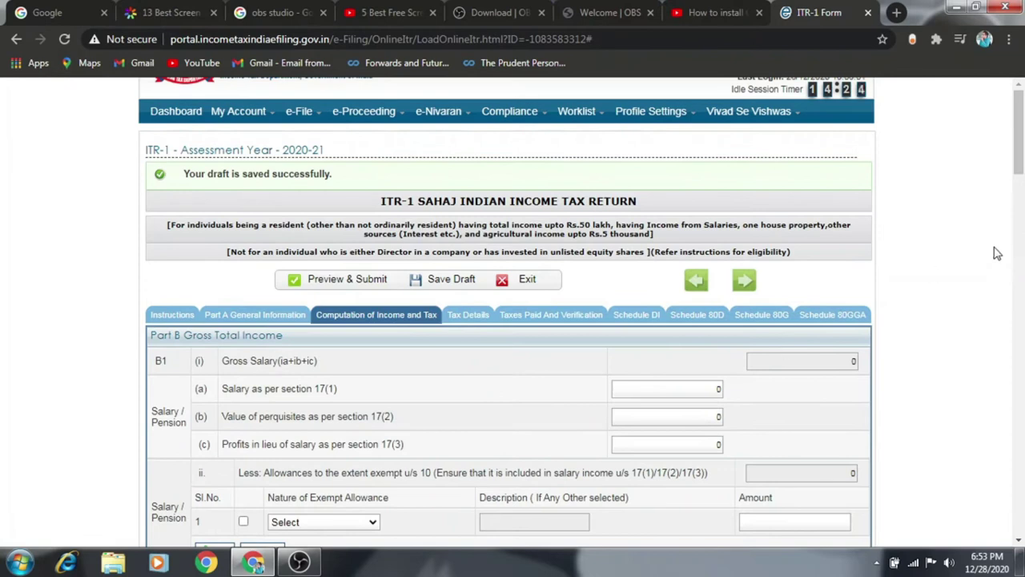
drag(1022, 170, 1023, 487)
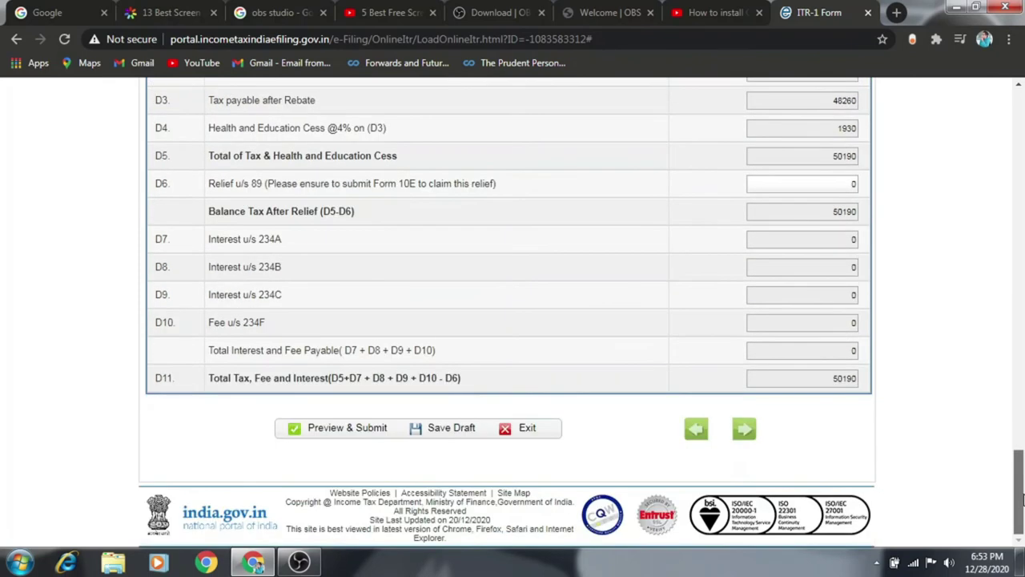
drag(1021, 499, 1019, 152)
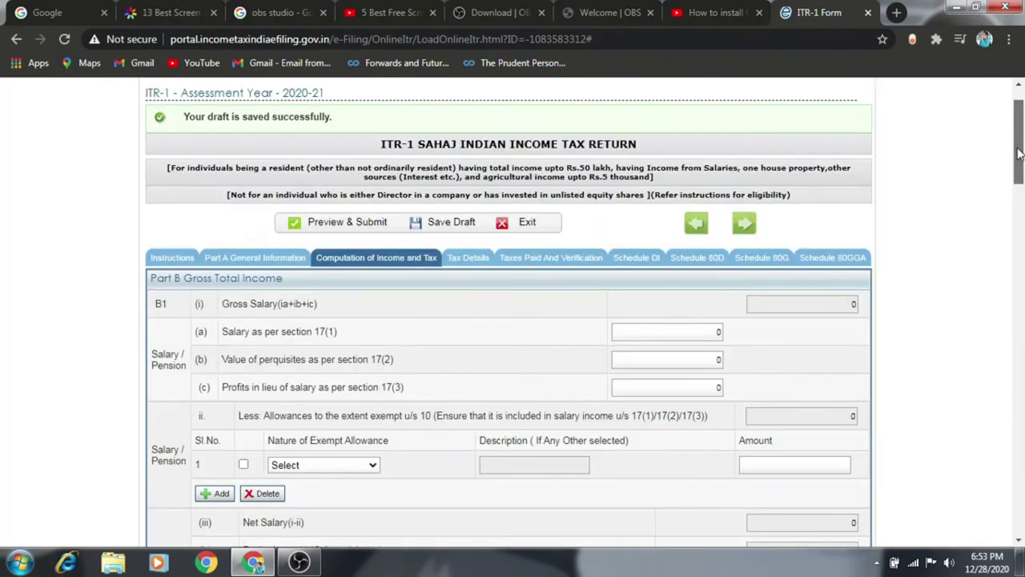
click(478, 264)
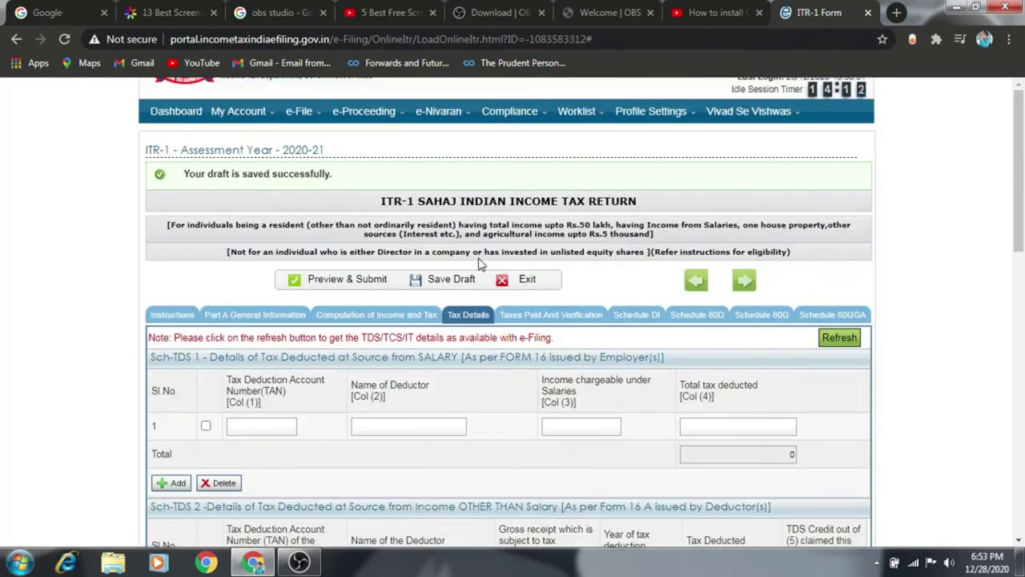
drag(1020, 200, 1024, 361)
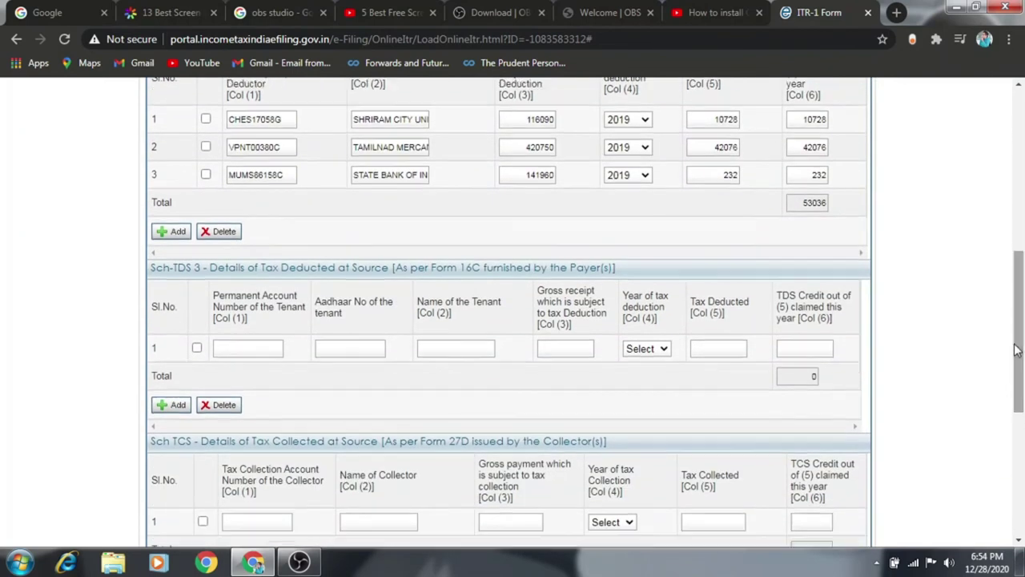
click(808, 203)
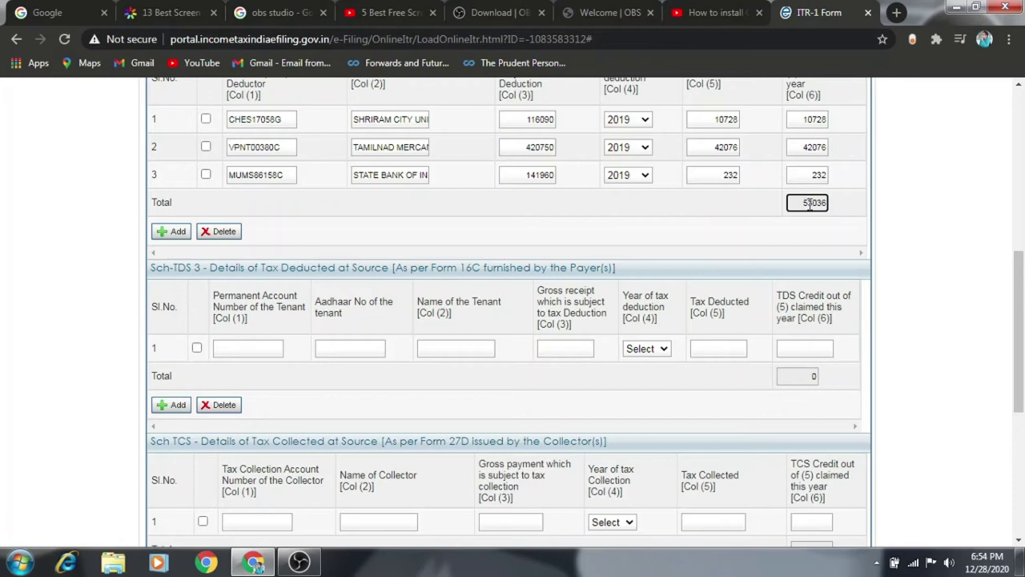
drag(1020, 309, 1022, 407)
click(451, 496)
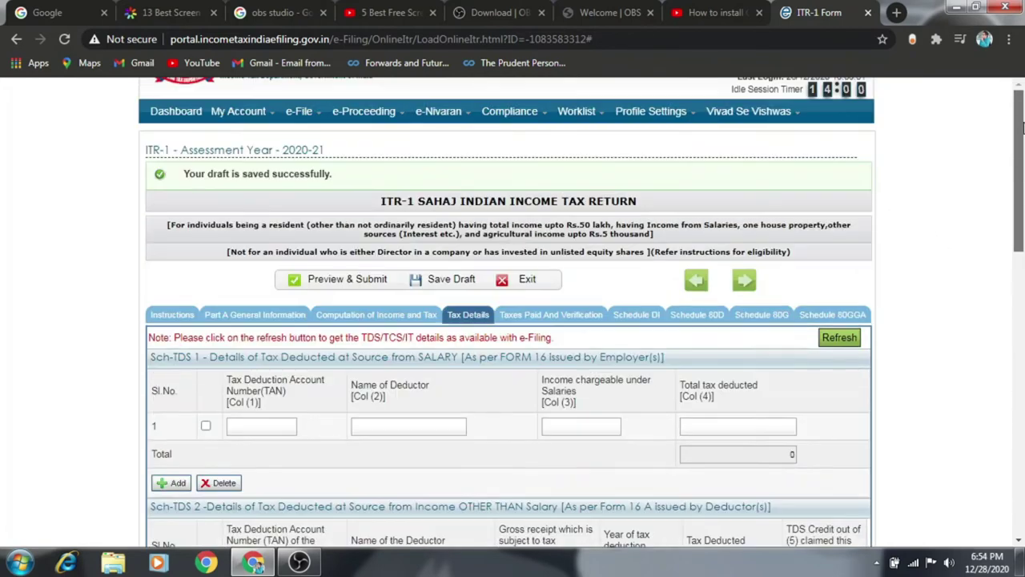
Review the self-assessment and advance tax fields and the 53036 total TDS claimed
click(535, 319)
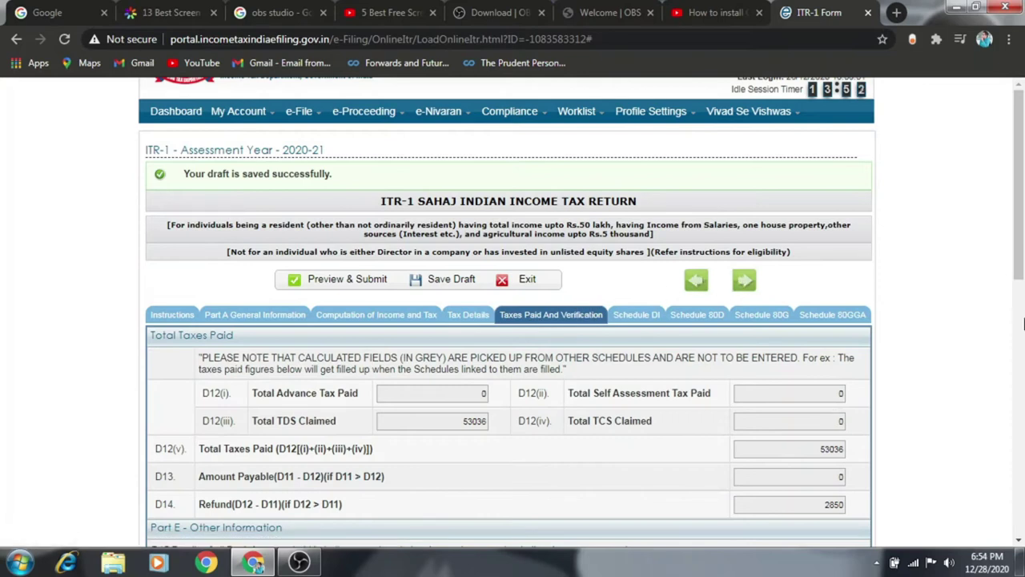
scroll(1021, 251, down, 2)
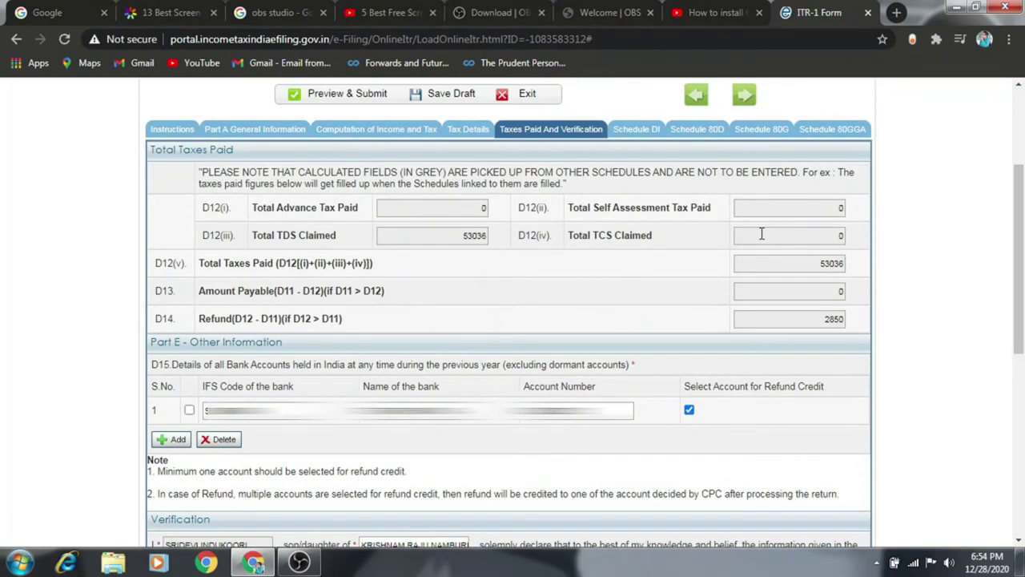
click(762, 210)
click(466, 210)
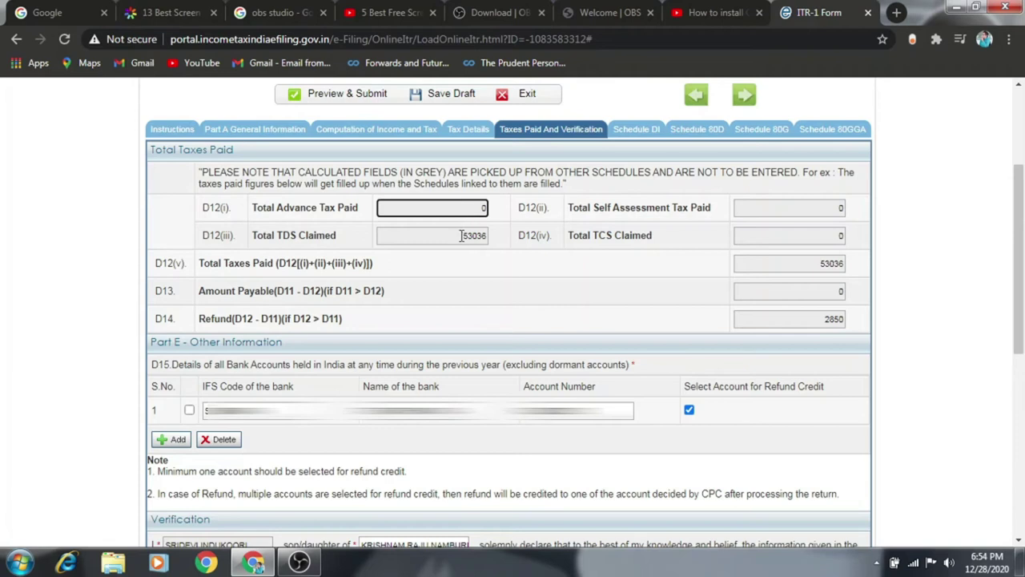
click(461, 235)
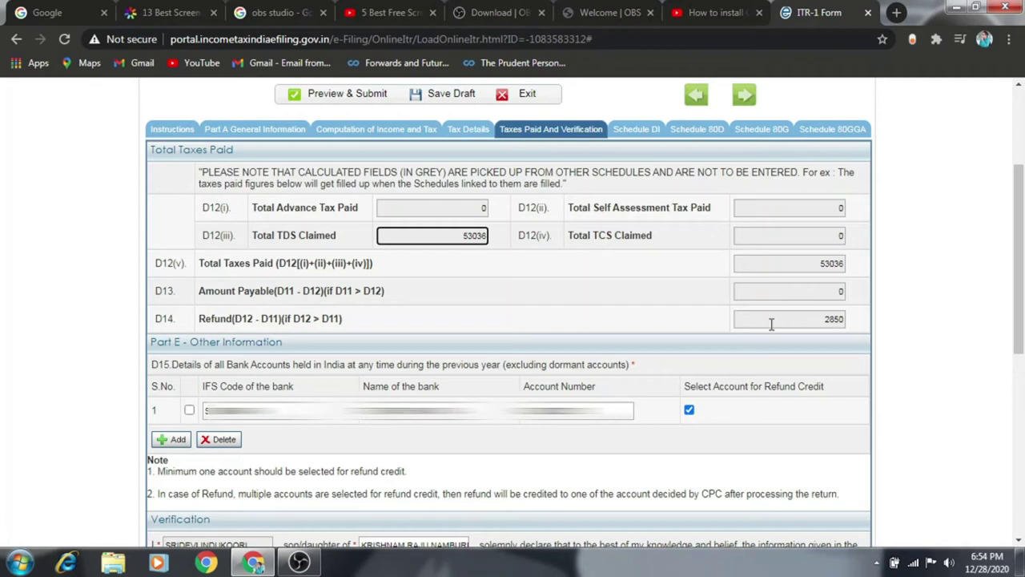
Check total taxes paid, the 2850 refund, and the bank account receiving the refund
click(833, 262)
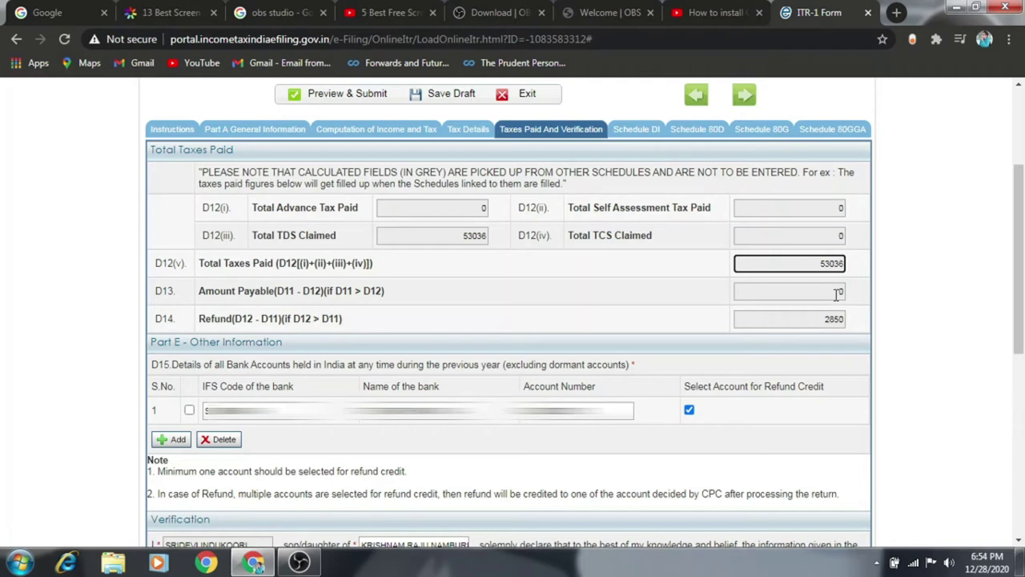
double_click(831, 320)
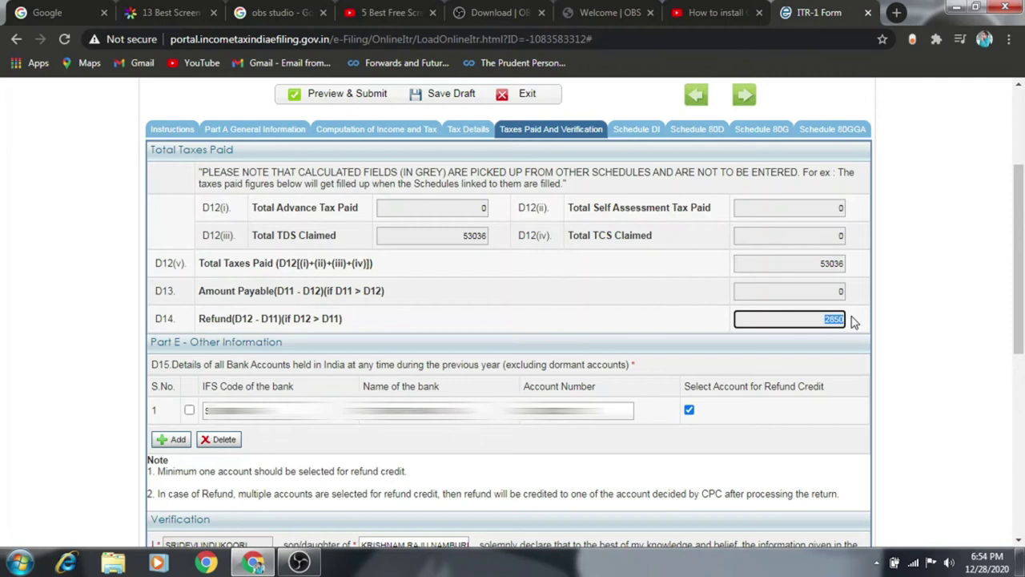
scroll(1022, 277, down, 1)
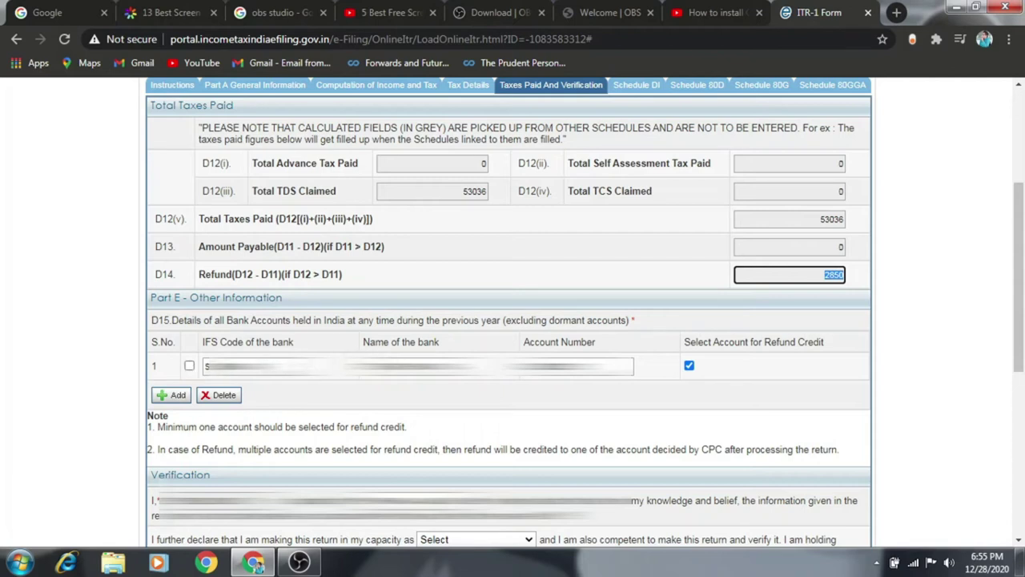
click(276, 367)
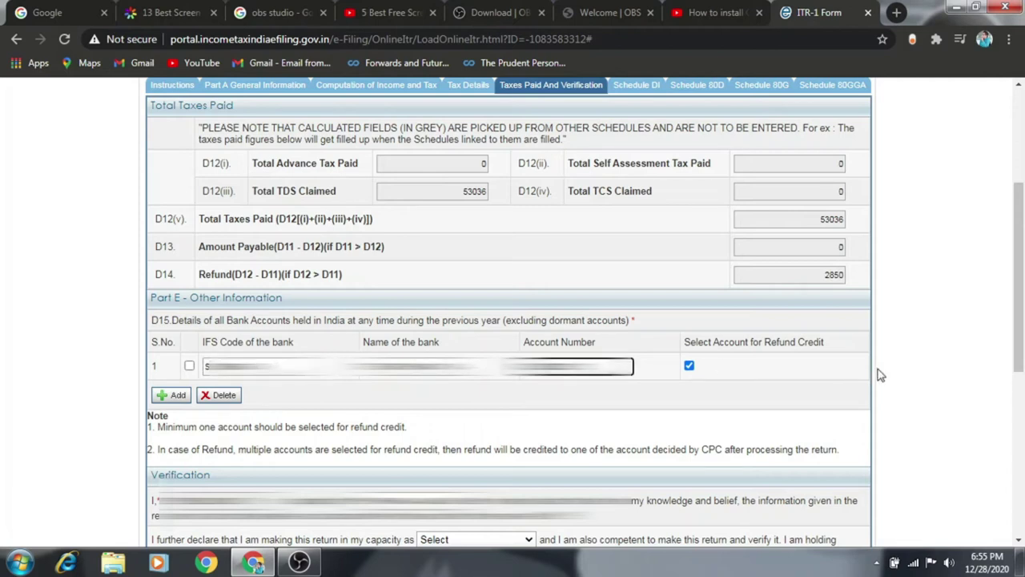
drag(1021, 341, 1021, 403)
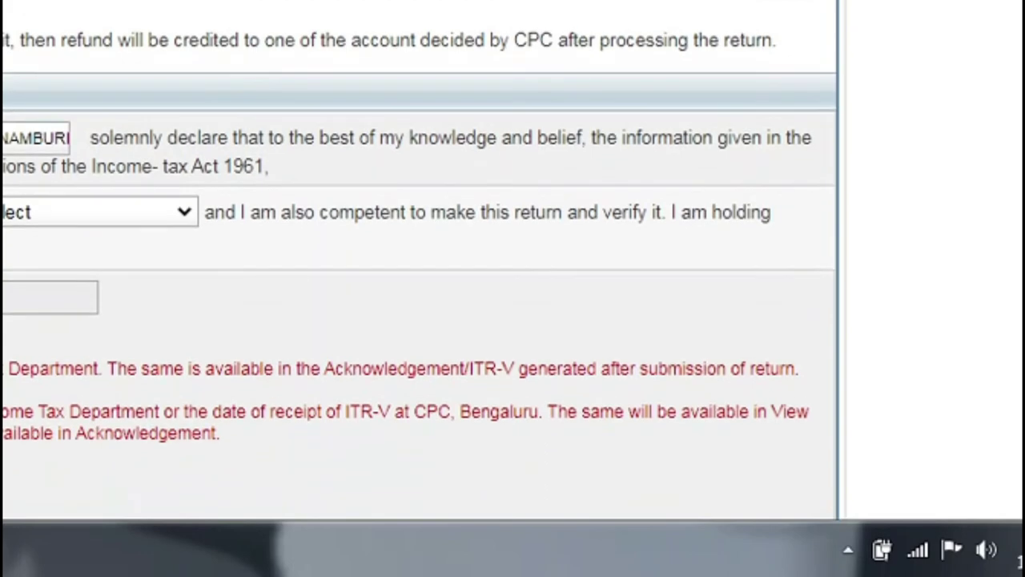
Confirm 53036 TDS claimed and amount payable 0, then save the draft
scroll(584, 168, up, 10)
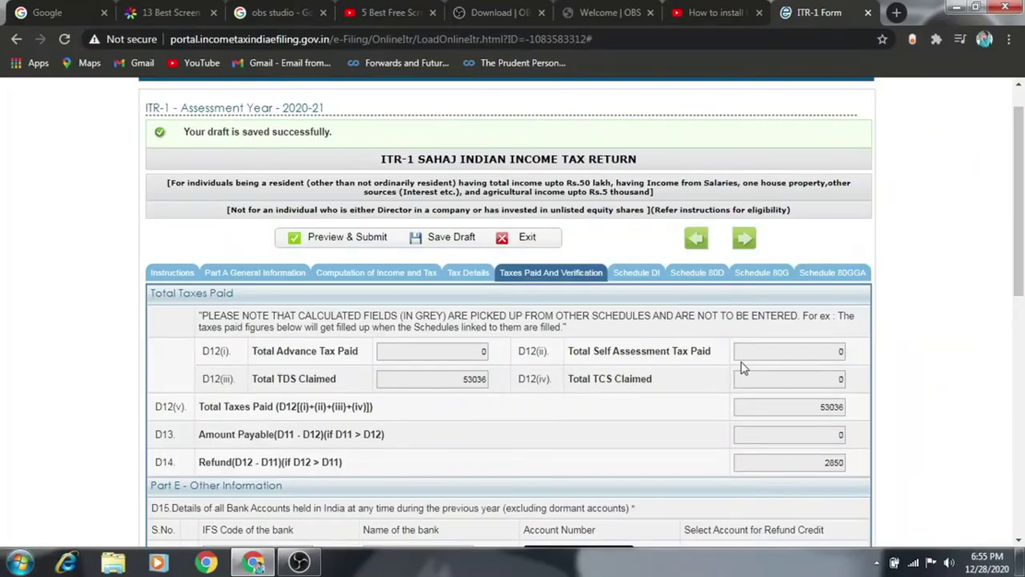
click(463, 379)
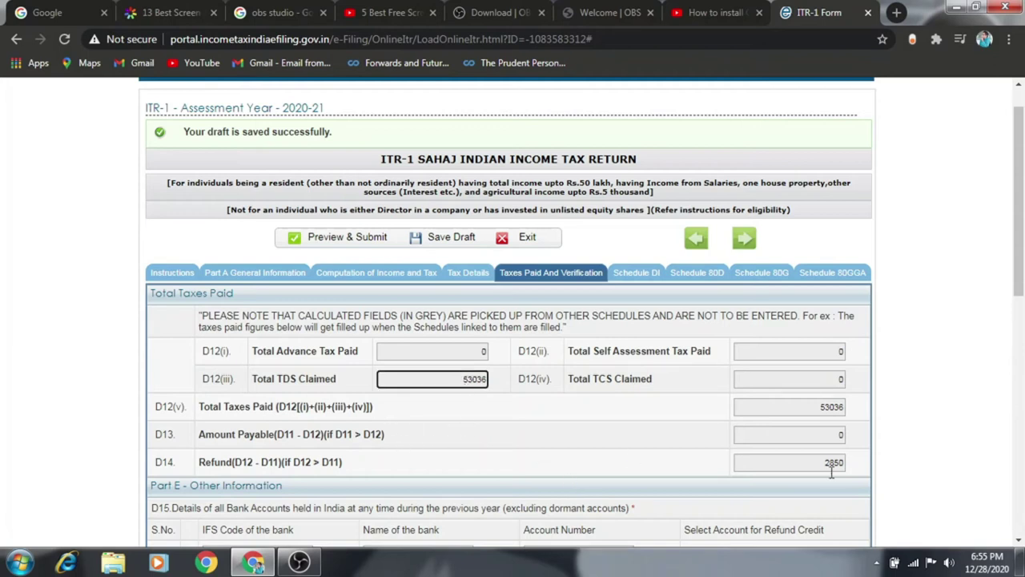
click(837, 437)
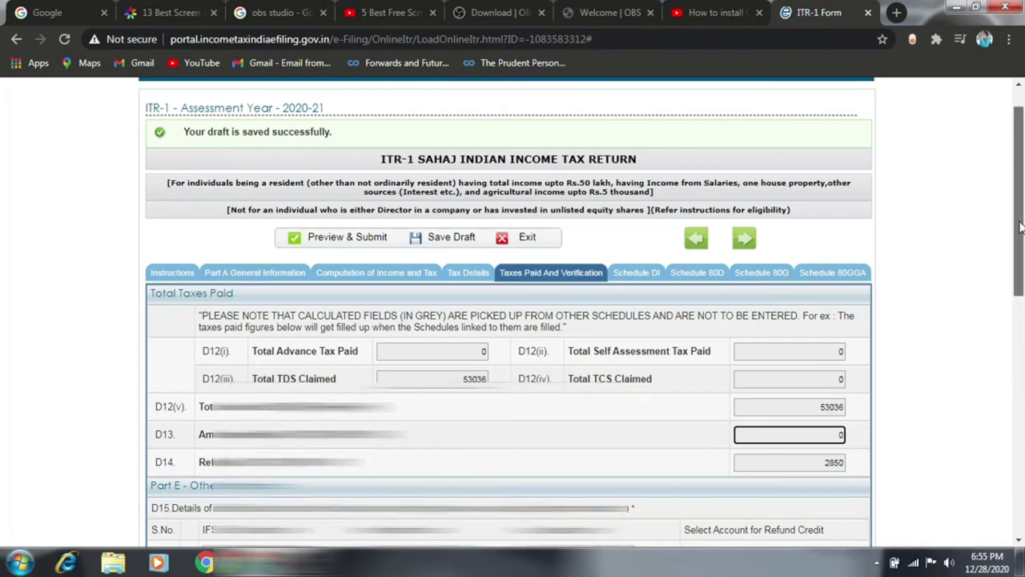
scroll(1022, 232, down, 1)
drag(1022, 232, 1020, 198)
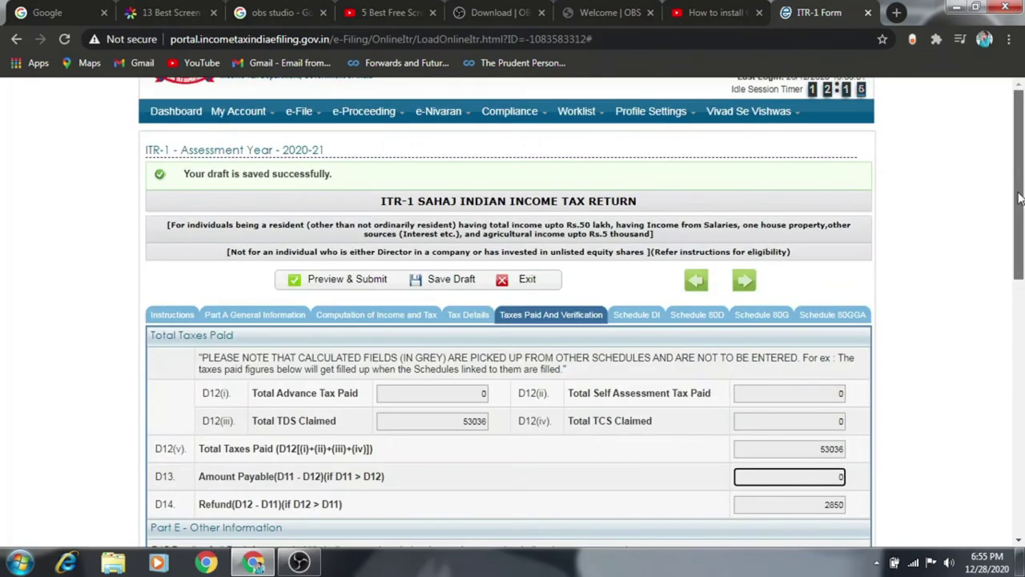
click(453, 280)
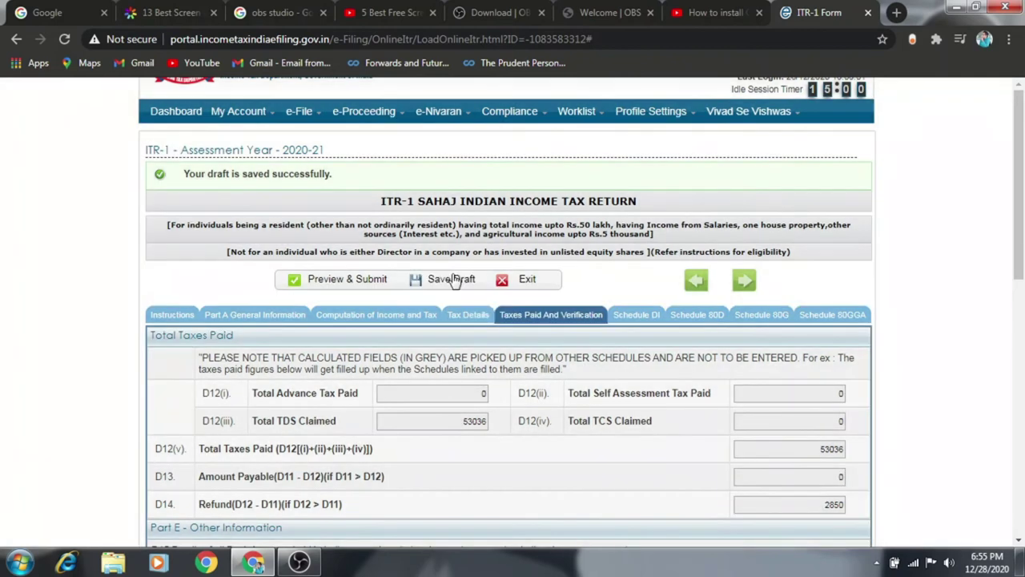
Review Schedule DI, leaving the 80C deduction unchanged at 0 and dismissing the save reminder
click(637, 317)
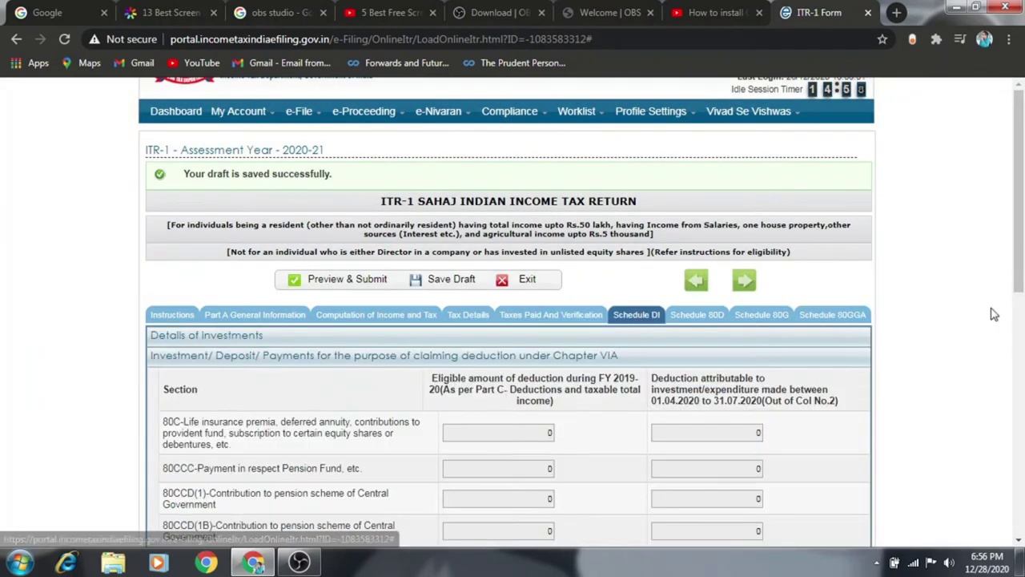
drag(1022, 191, 1023, 286)
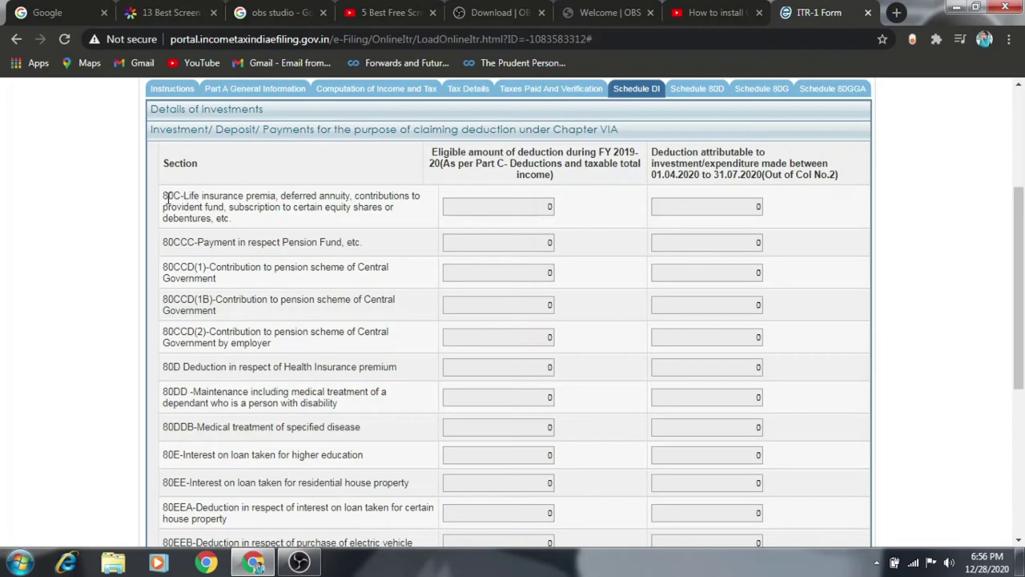
click(510, 208)
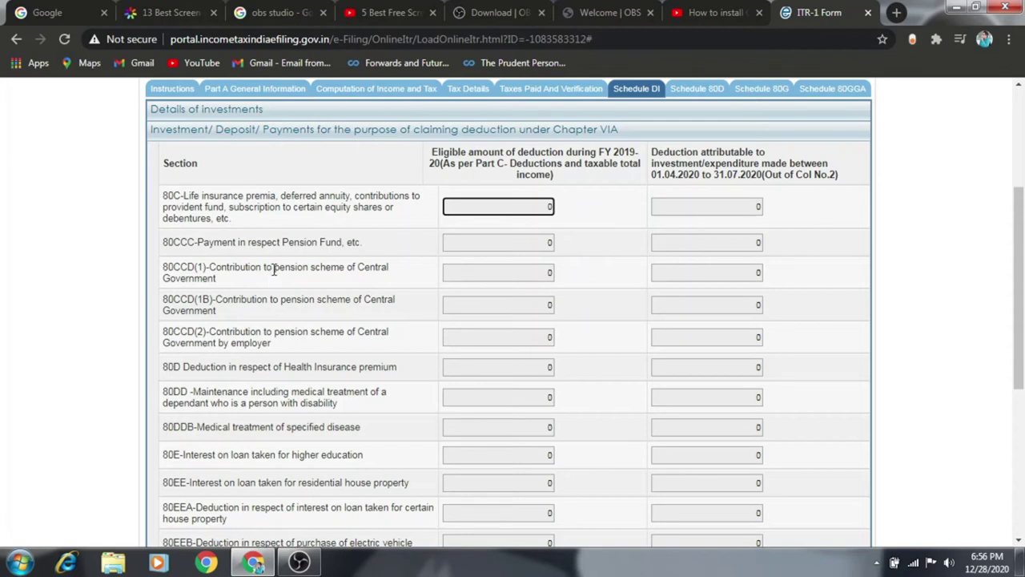
click(286, 304)
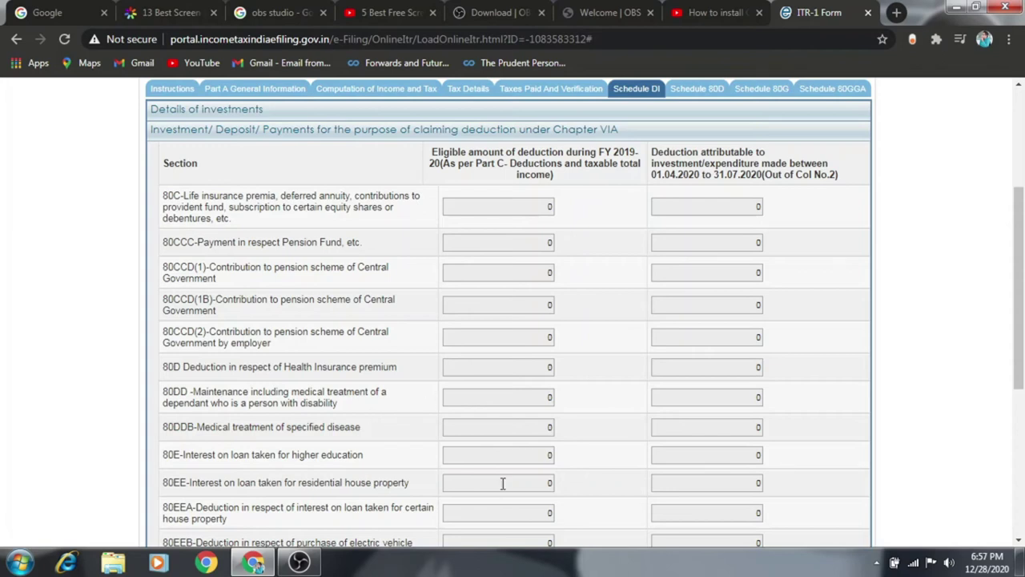
drag(1020, 350, 1022, 437)
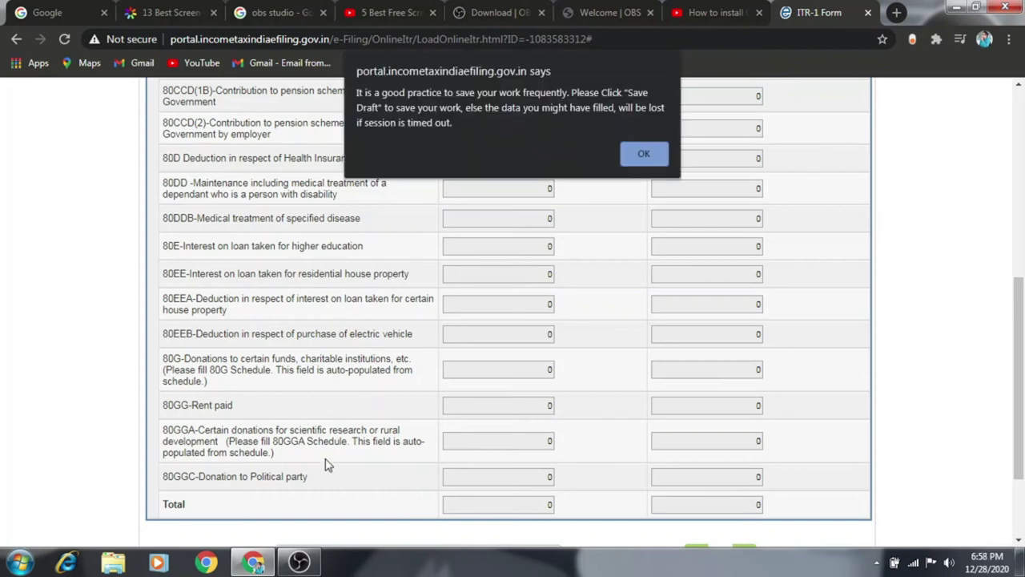
click(643, 154)
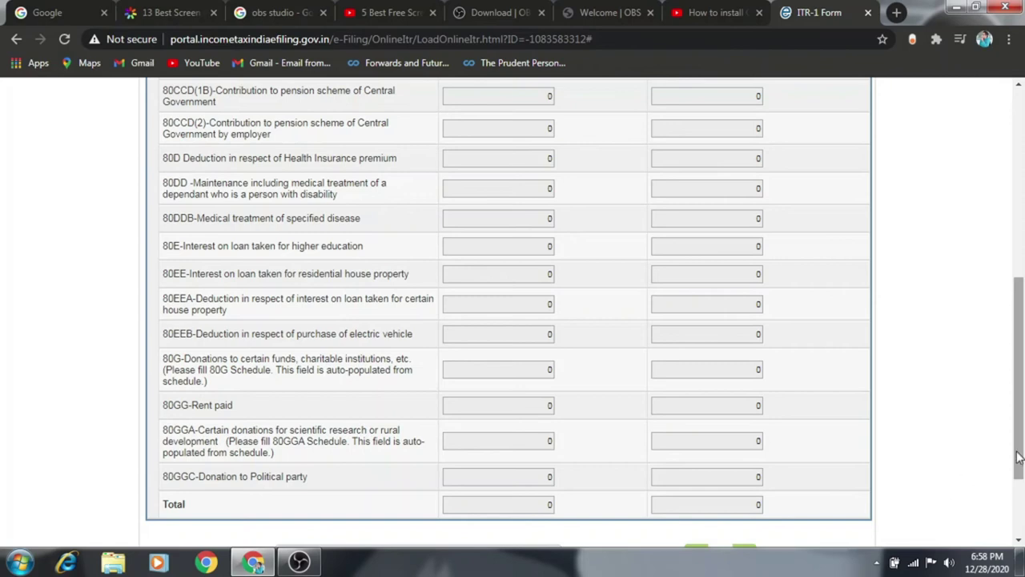
drag(1021, 377, 1022, 184)
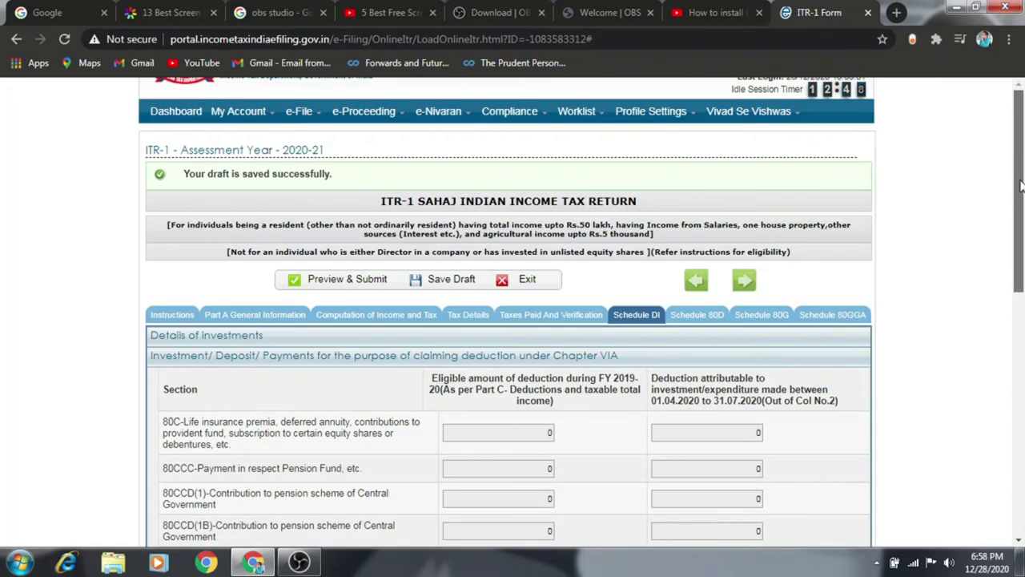
Scroll through Schedule 80D leaving it empty, then go to Schedule 80G
click(702, 317)
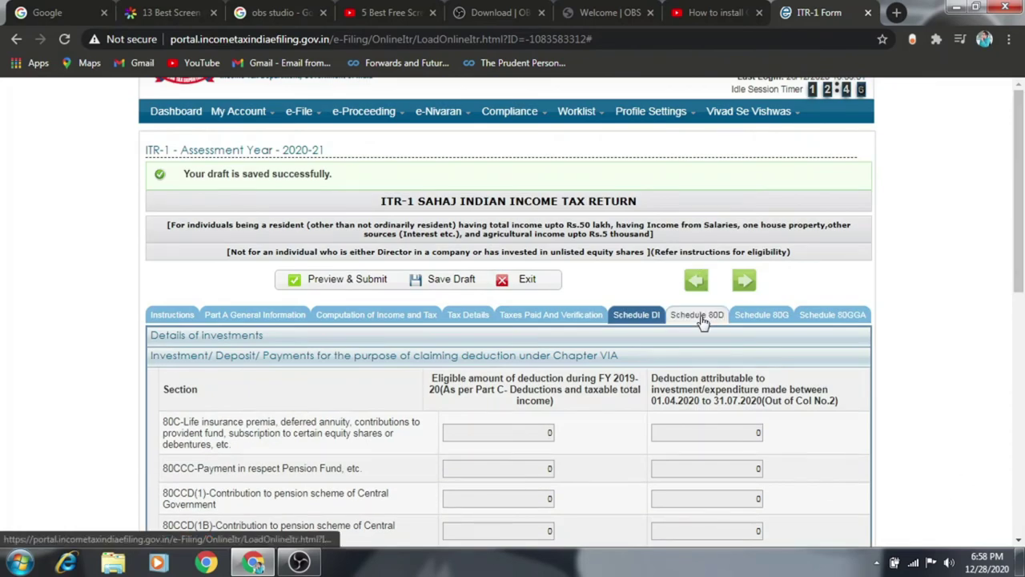
drag(1022, 201, 1021, 295)
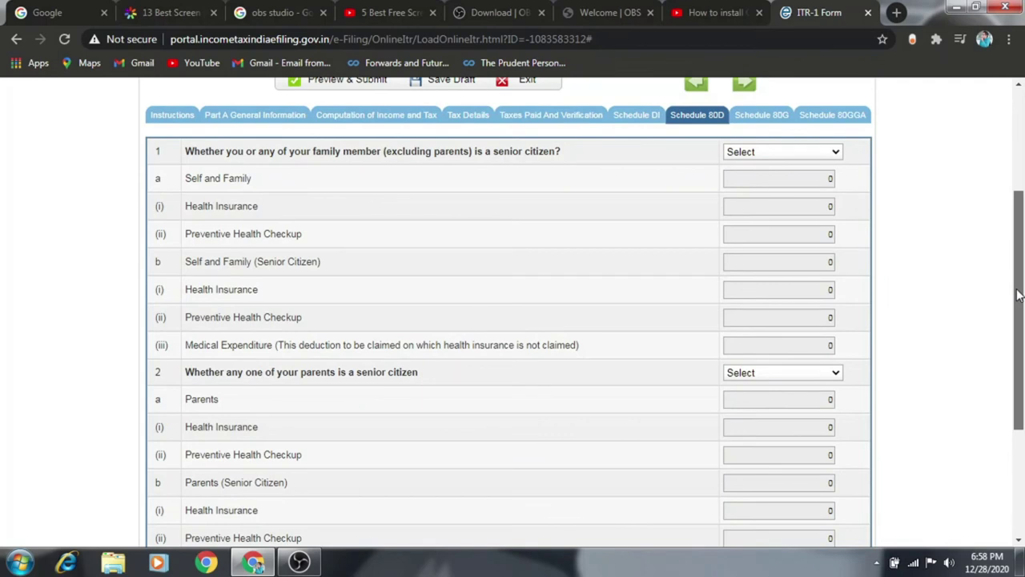
drag(1019, 294, 1020, 405)
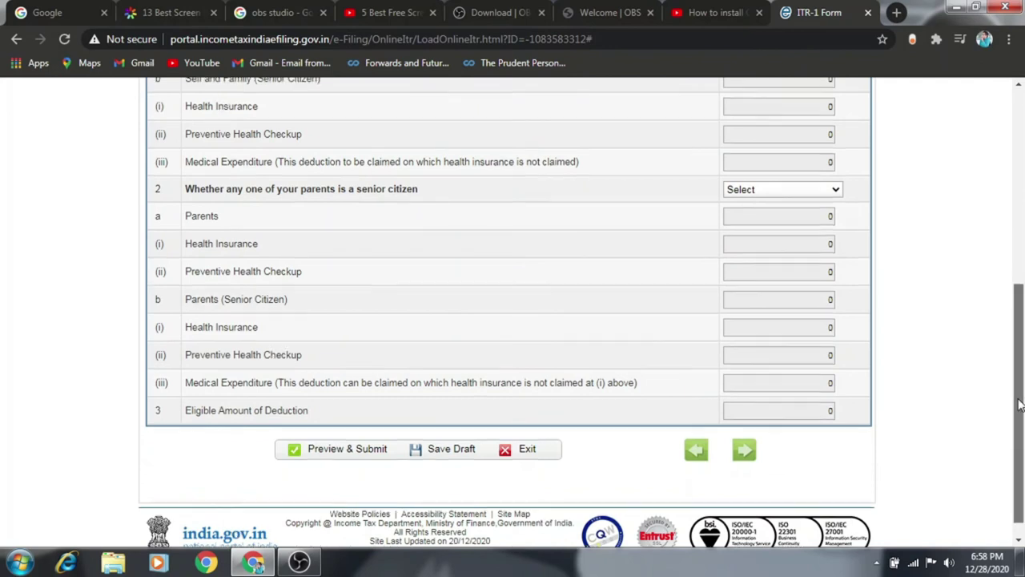
drag(1019, 405, 1019, 369)
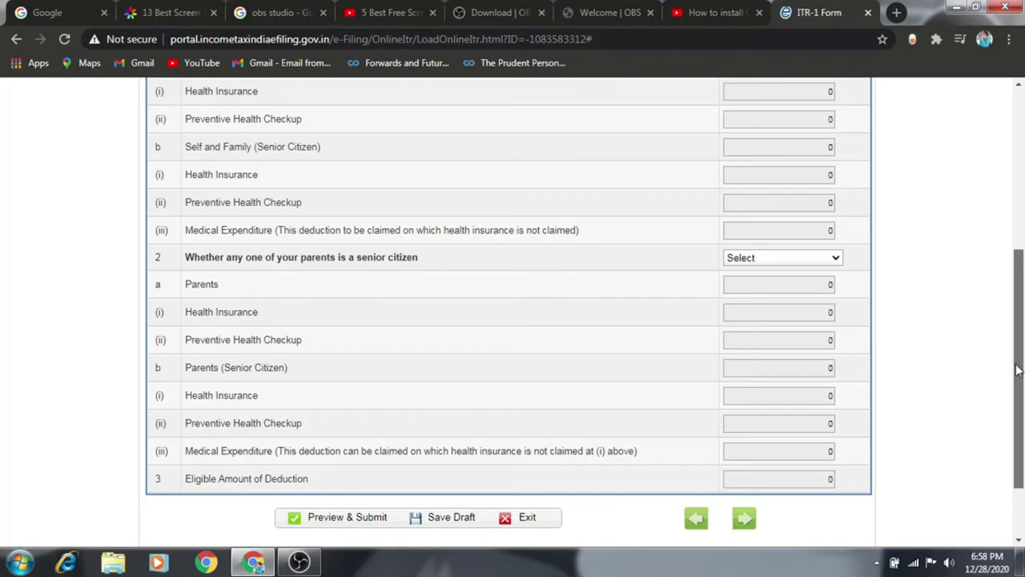
drag(1018, 370, 1011, 269)
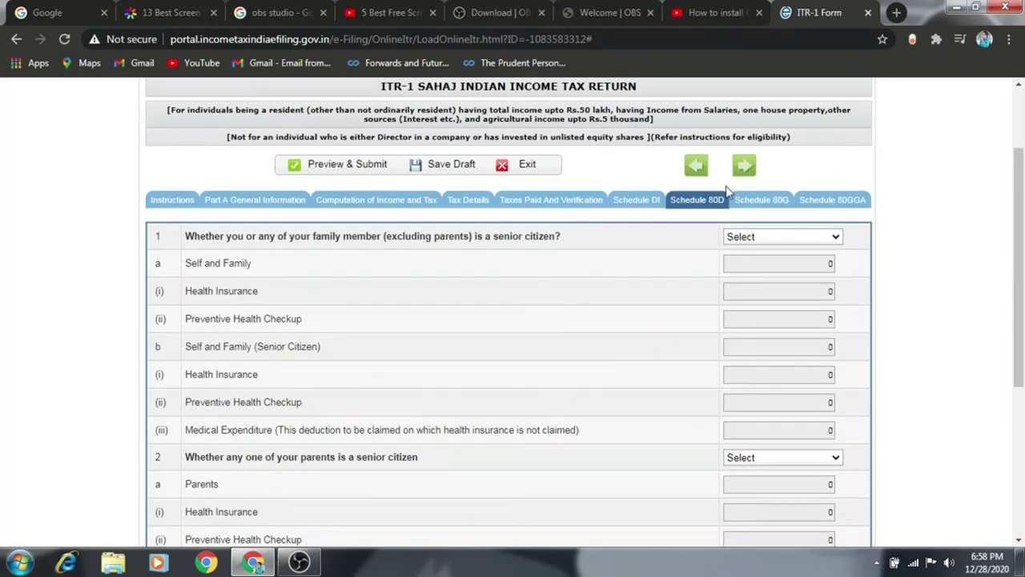
click(752, 201)
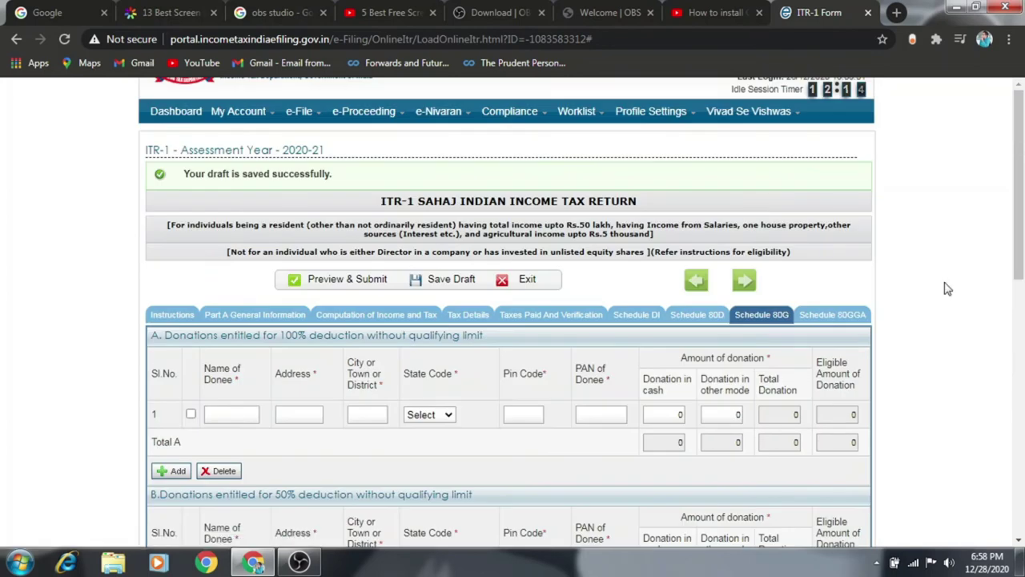
Confirm Schedule 80G sections A–D are empty with 0 totals, then go to Schedule 80GGA
drag(1019, 219, 1022, 313)
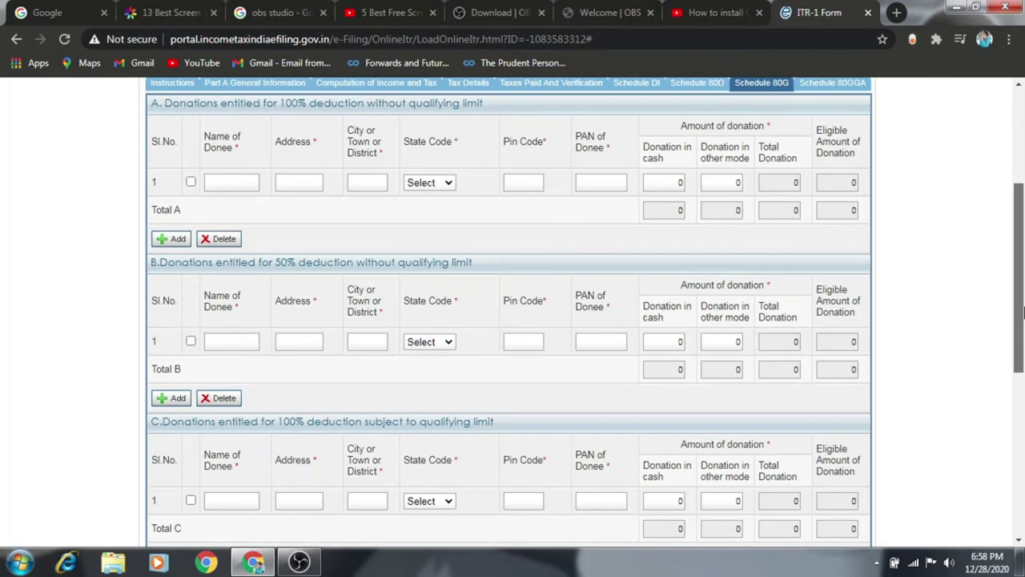
drag(1023, 313, 1023, 316)
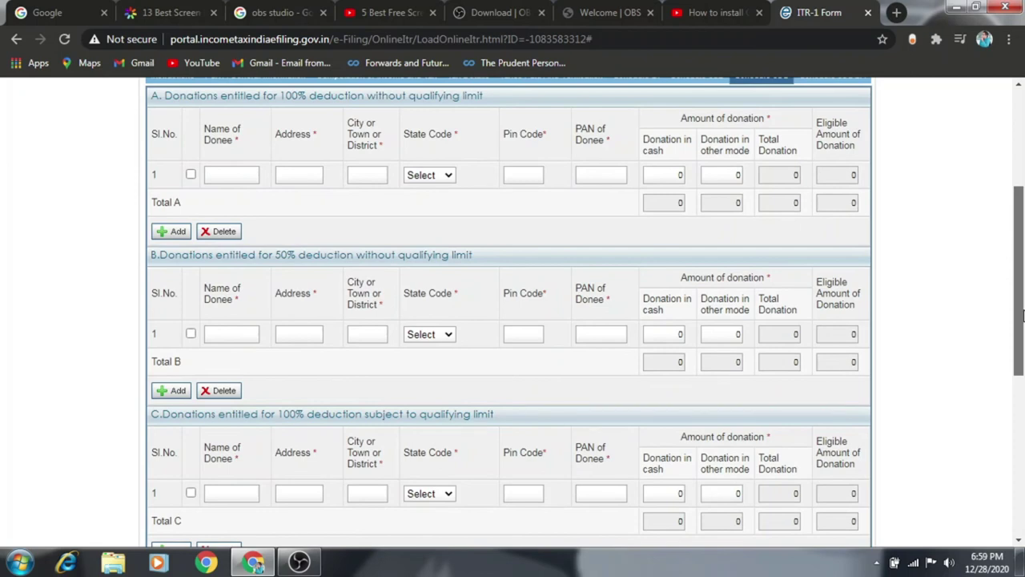
drag(1022, 316, 1022, 318)
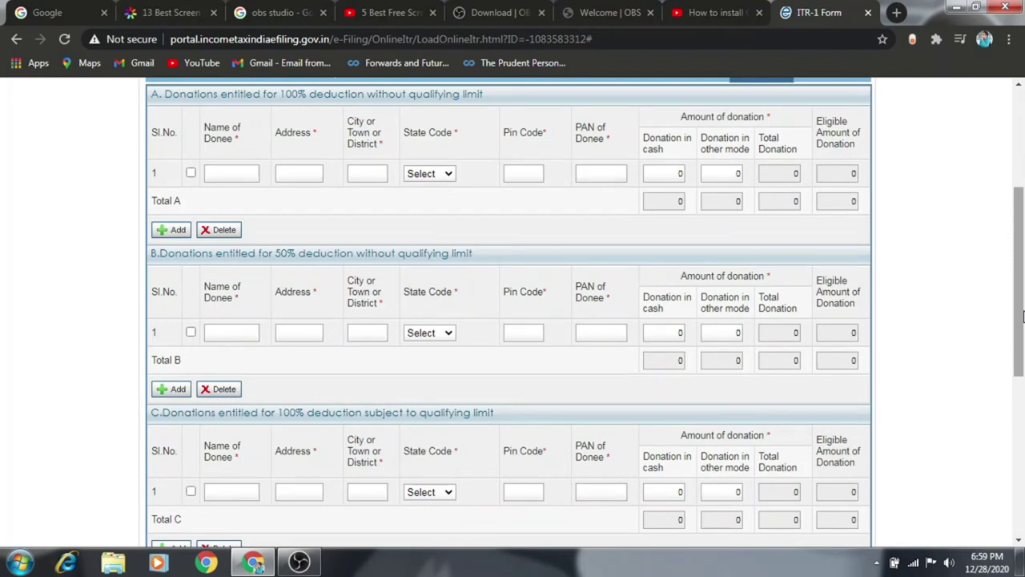
drag(1023, 316, 1022, 321)
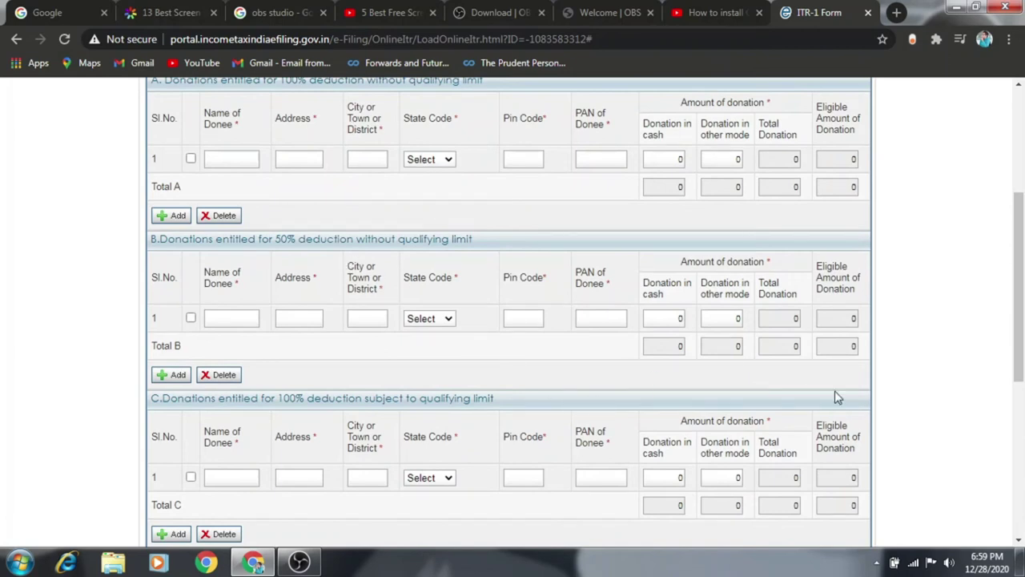
drag(1022, 328, 1005, 122)
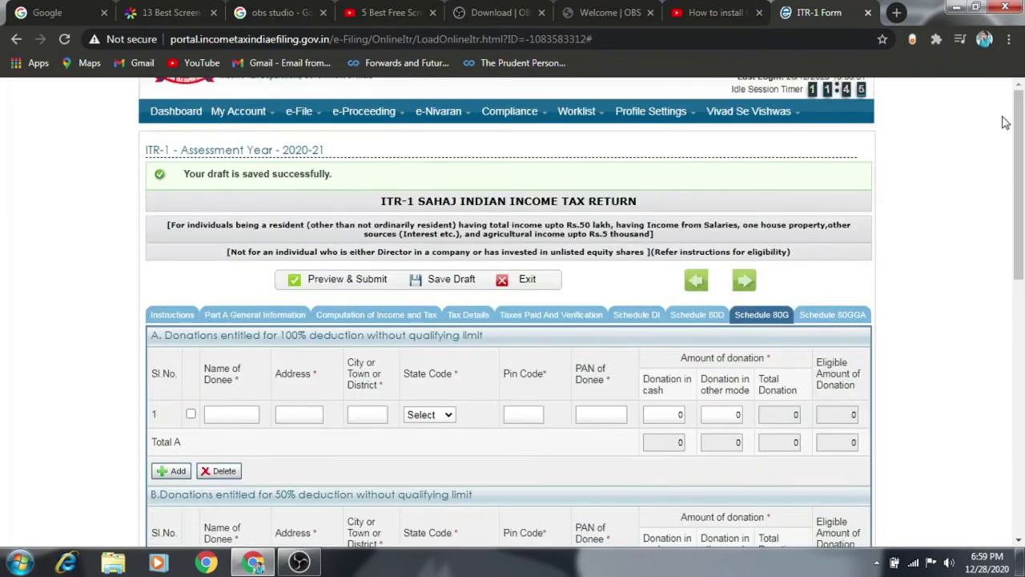
click(833, 322)
Return to Taxes Paid and Verification, save the draft, and attempt Preview & Submit
drag(1022, 237, 1022, 258)
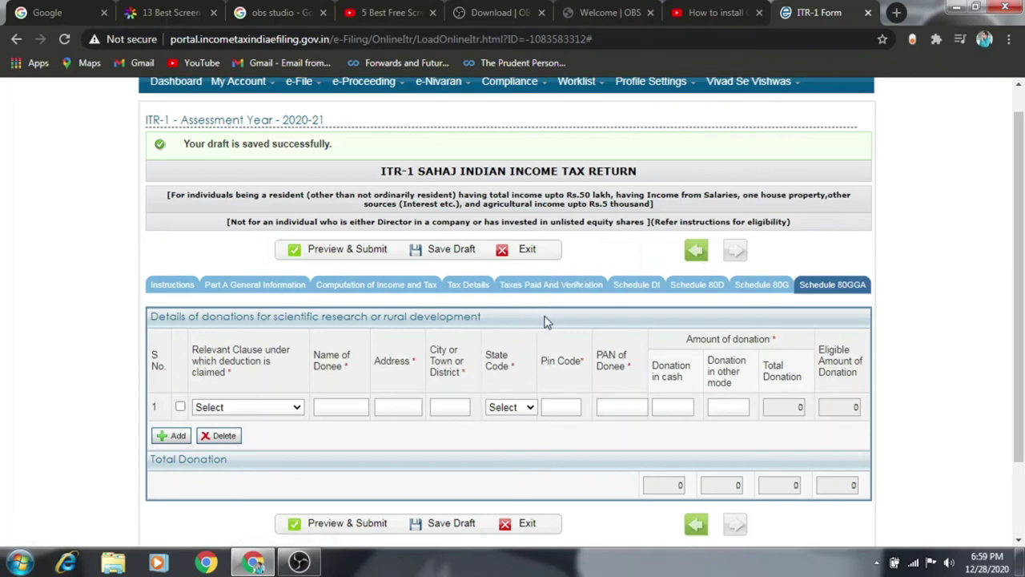
click(561, 286)
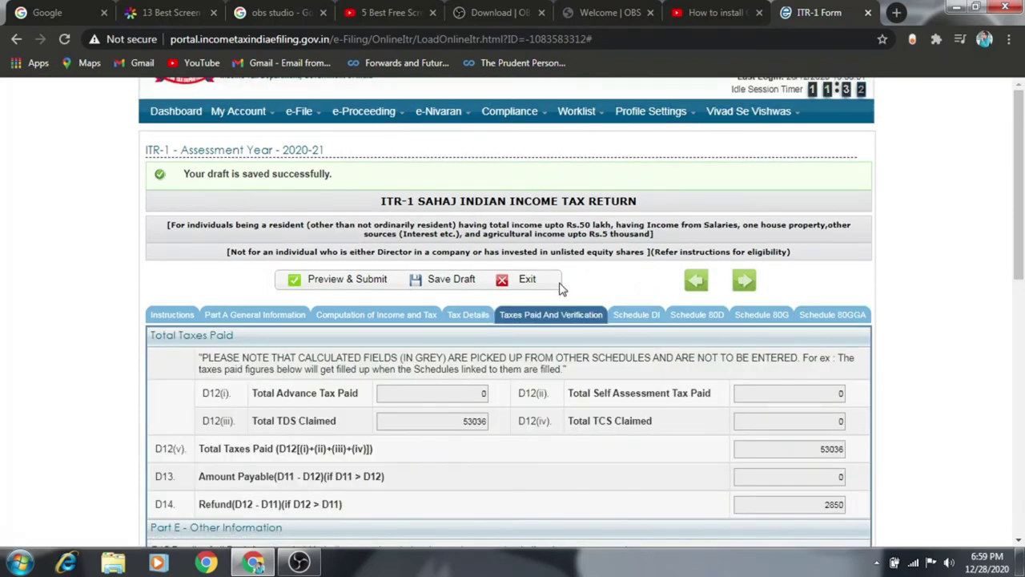
drag(1020, 247, 1019, 250)
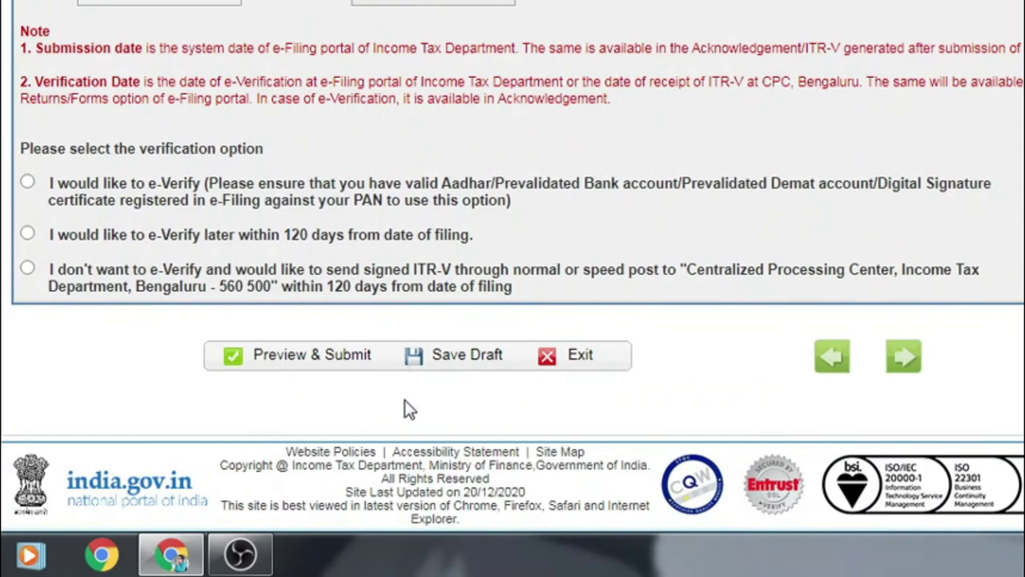
click(439, 361)
click(334, 360)
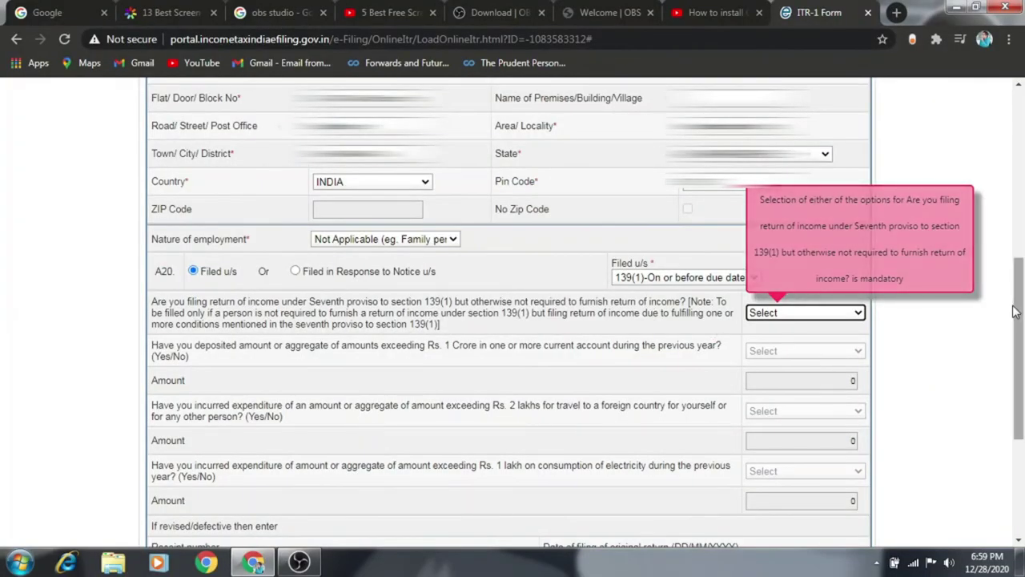
drag(1013, 313, 1014, 145)
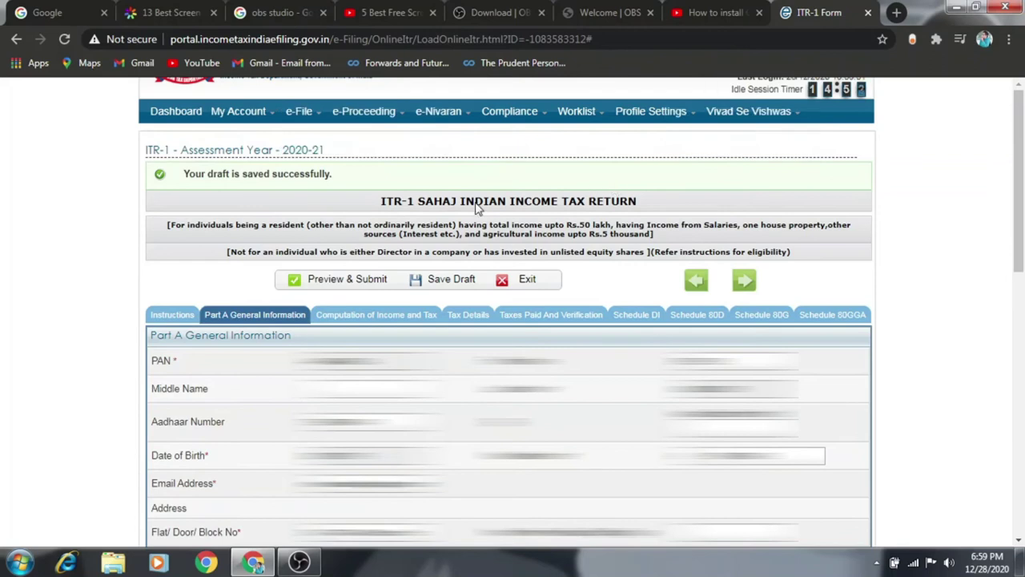
Answer NO to the Seventh proviso 139(1) question and retry submitting the return
click(444, 281)
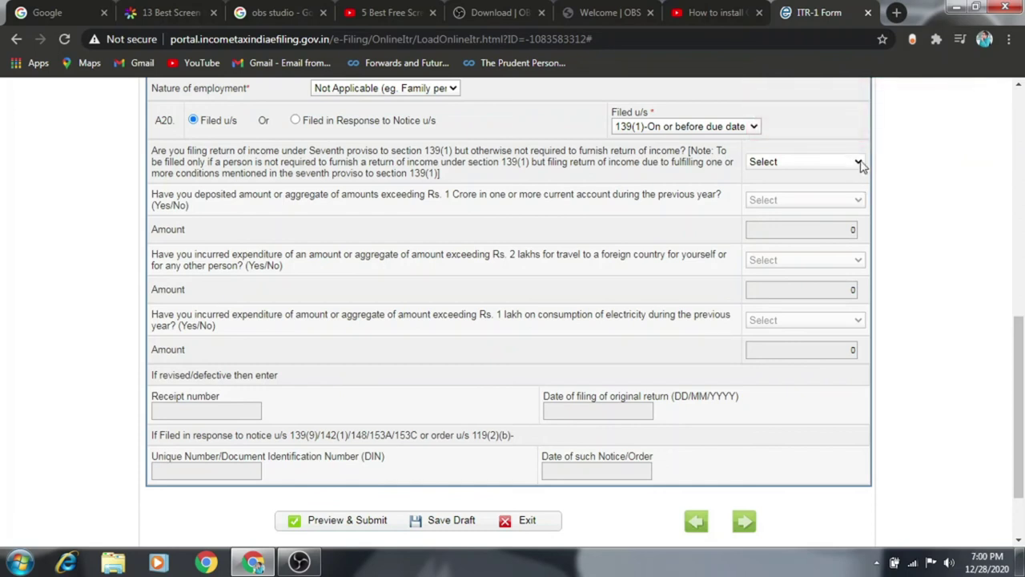
click(860, 163)
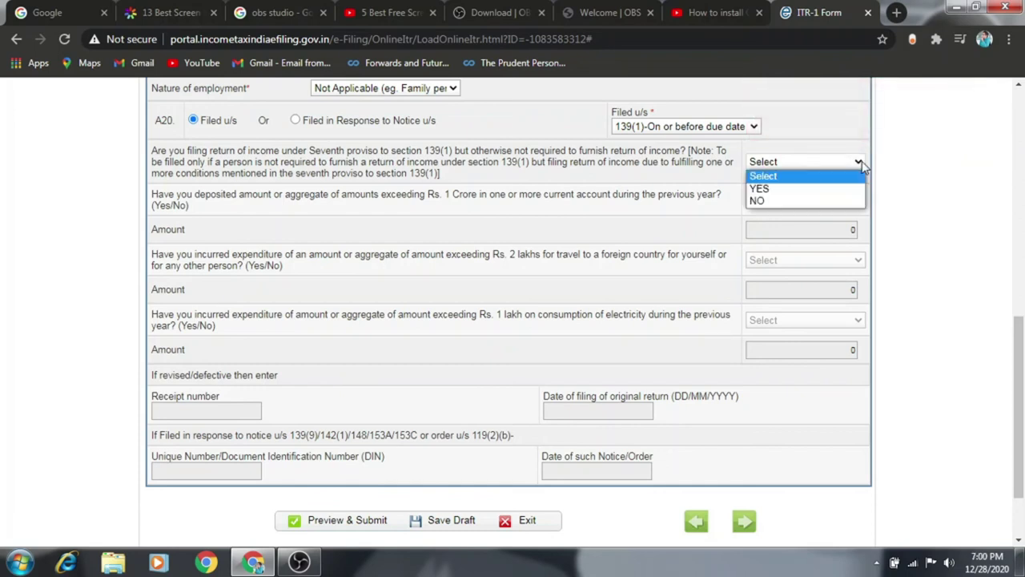
click(849, 202)
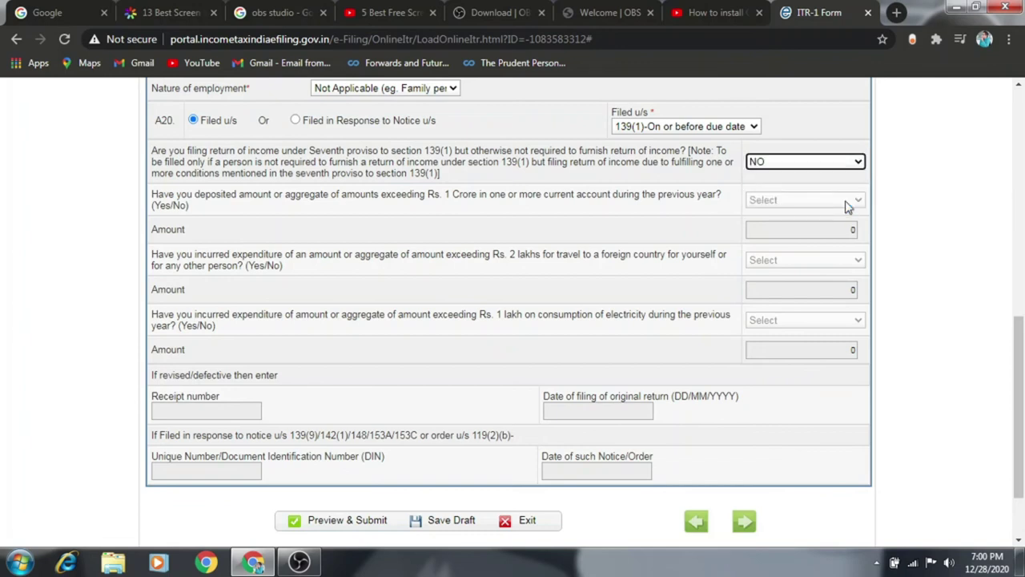
click(898, 221)
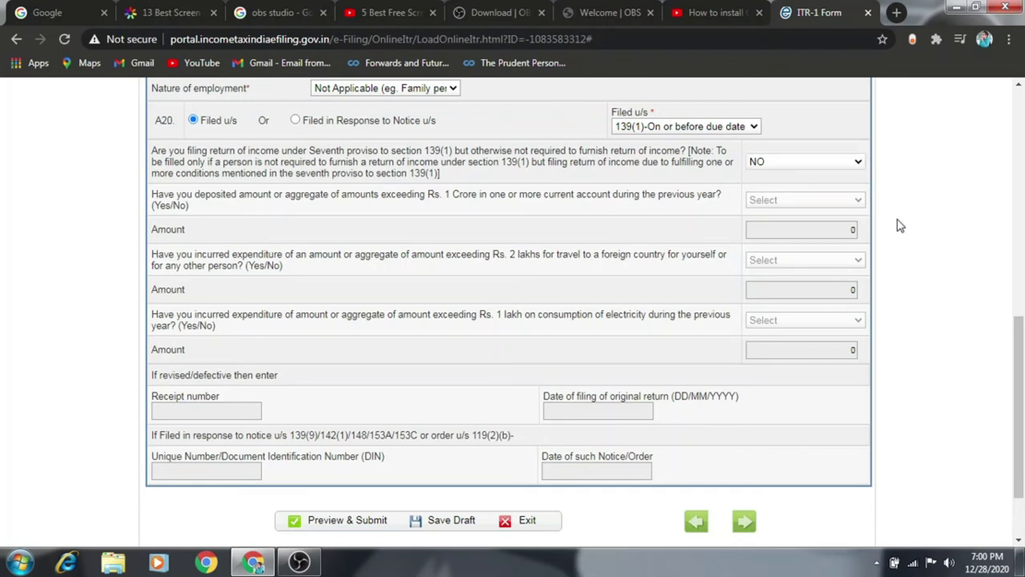
click(372, 523)
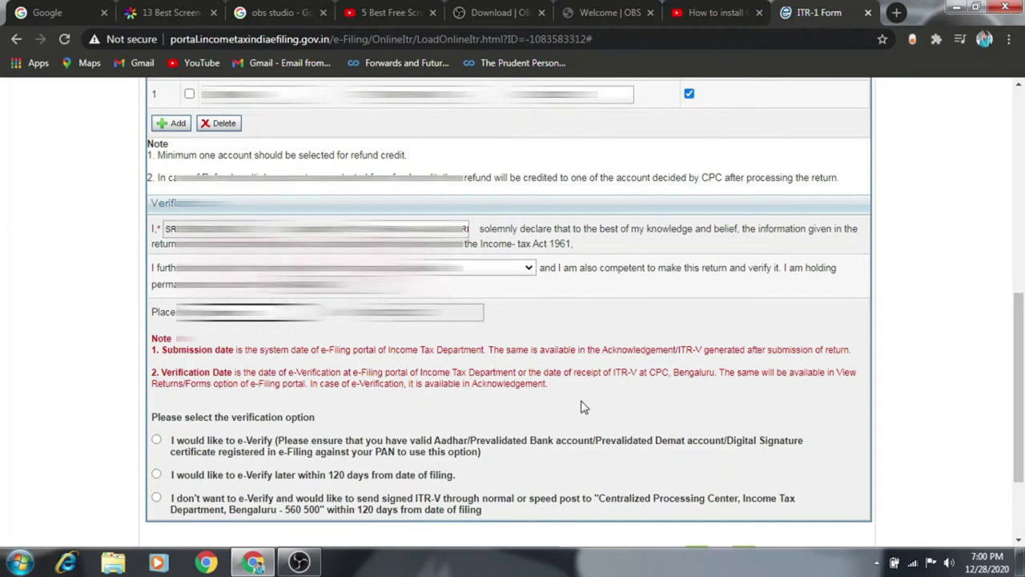
drag(1020, 327, 1020, 341)
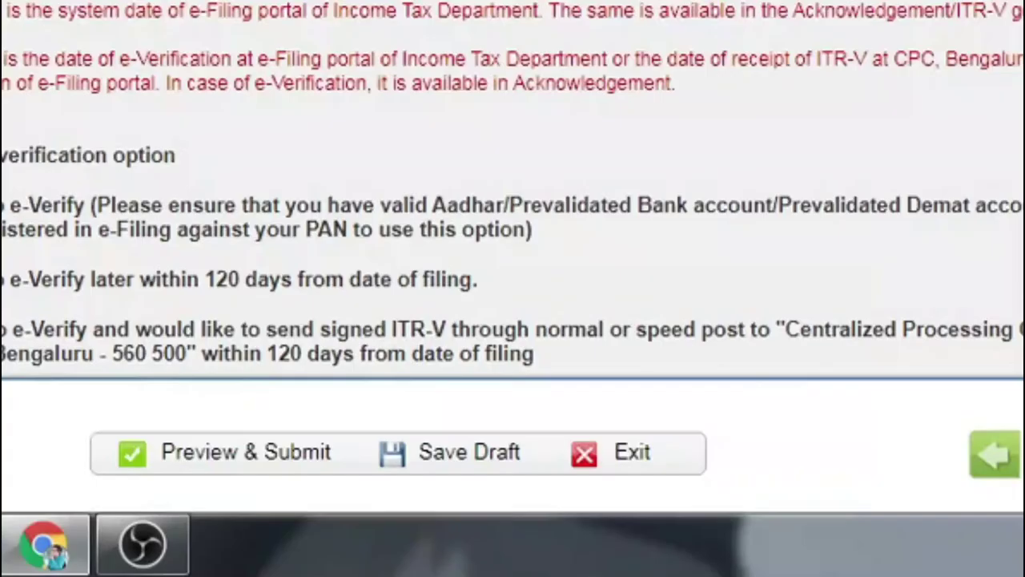
Set the verification capacity to Self and retry Preview & Submit
scroll(513, 240, down, 2)
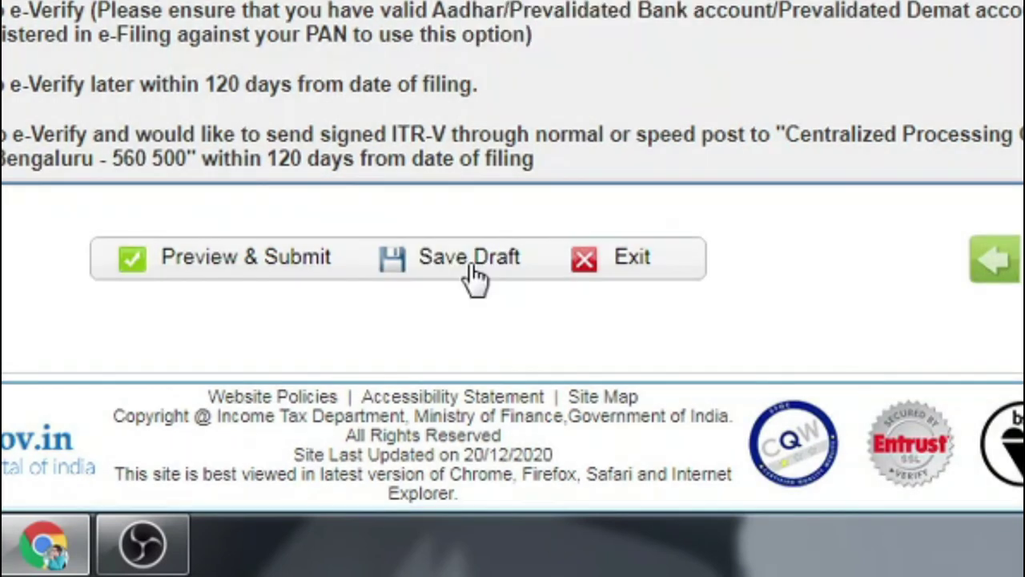
click(241, 270)
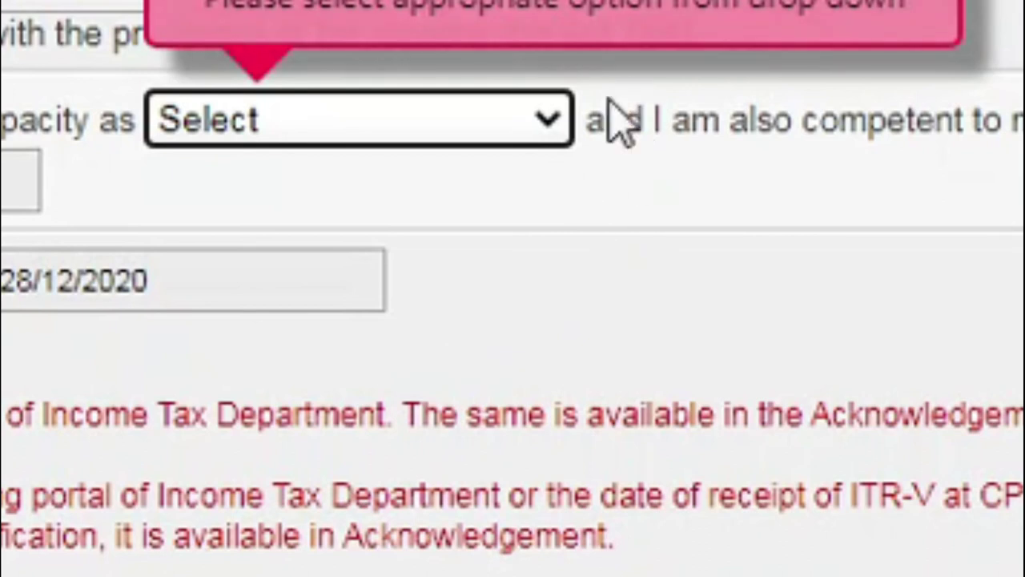
click(555, 128)
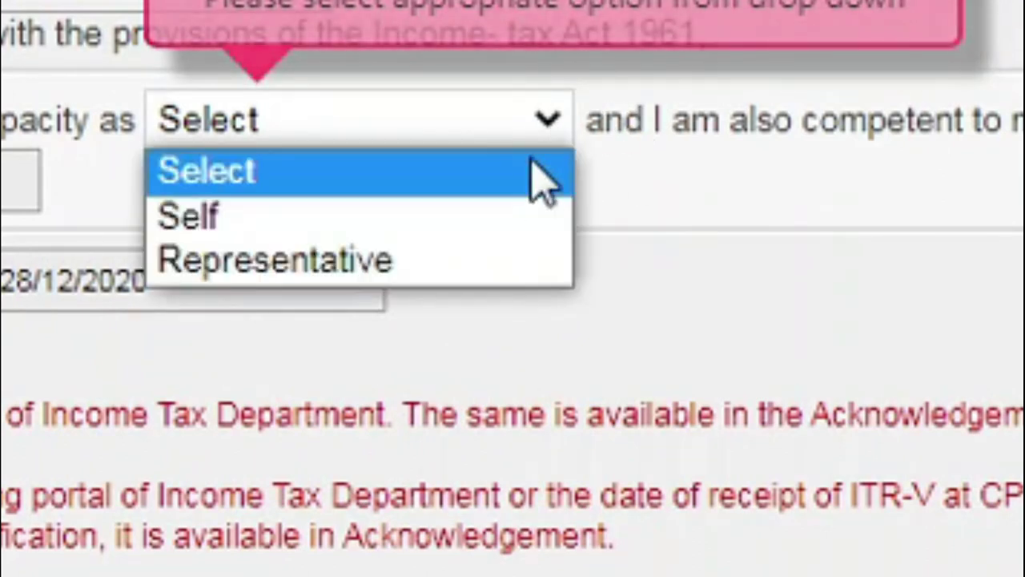
click(541, 236)
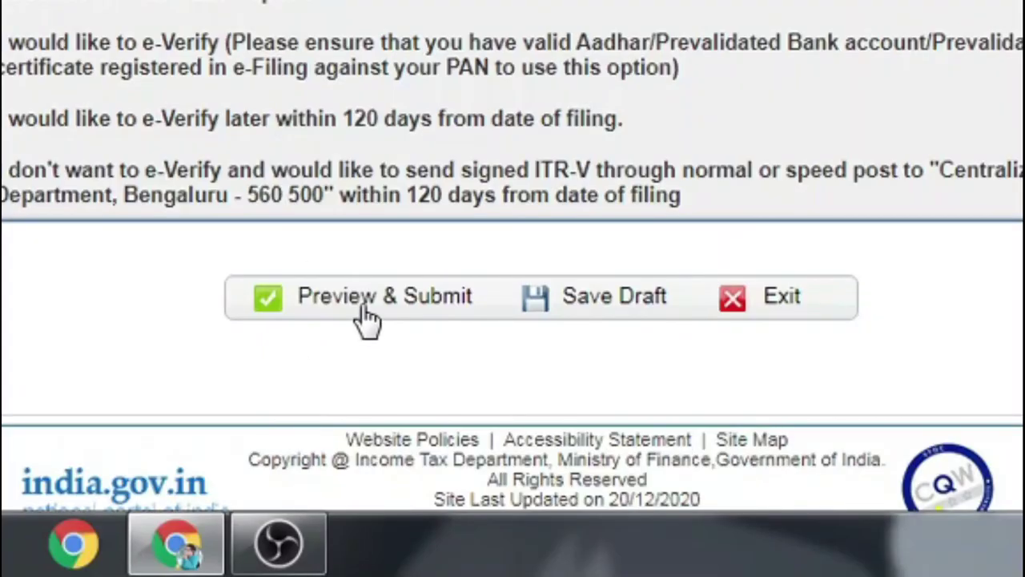
click(367, 298)
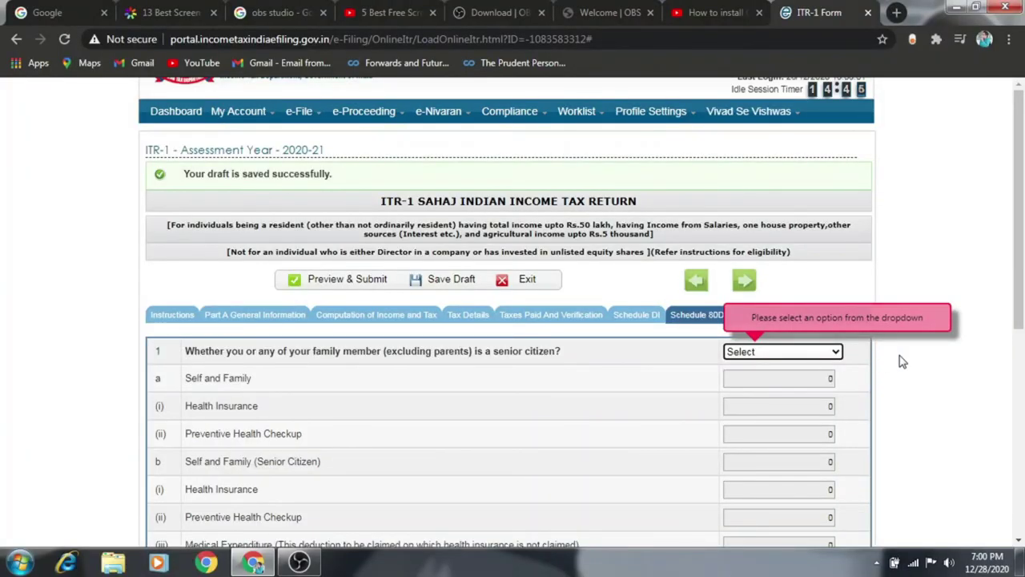
Answer NO to the Schedule 80D self/family senior-citizen question and retry submission
click(838, 354)
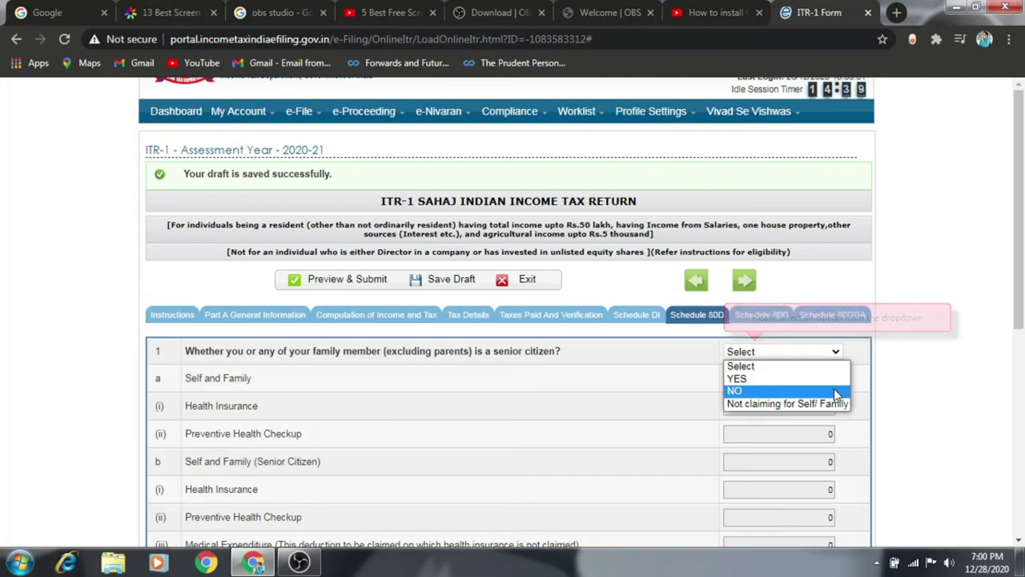
click(814, 396)
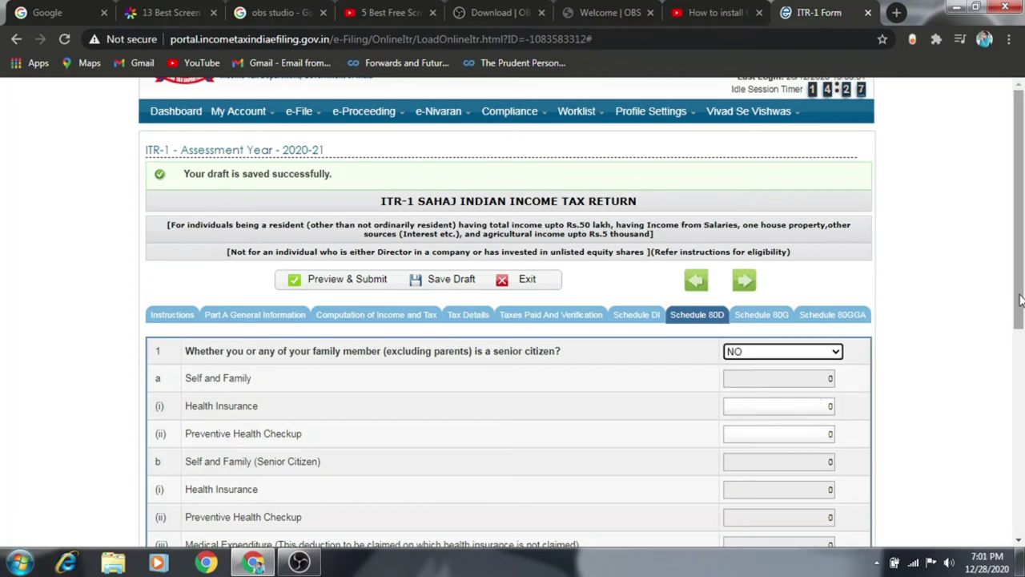
click(362, 277)
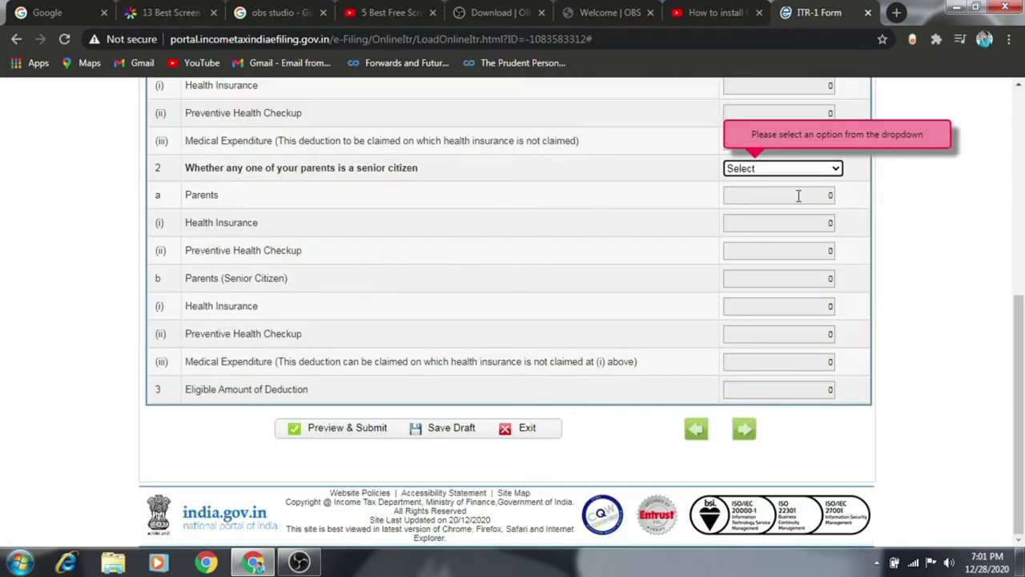
Answer YES for parents being senior citizens and submit the return for preview
click(838, 171)
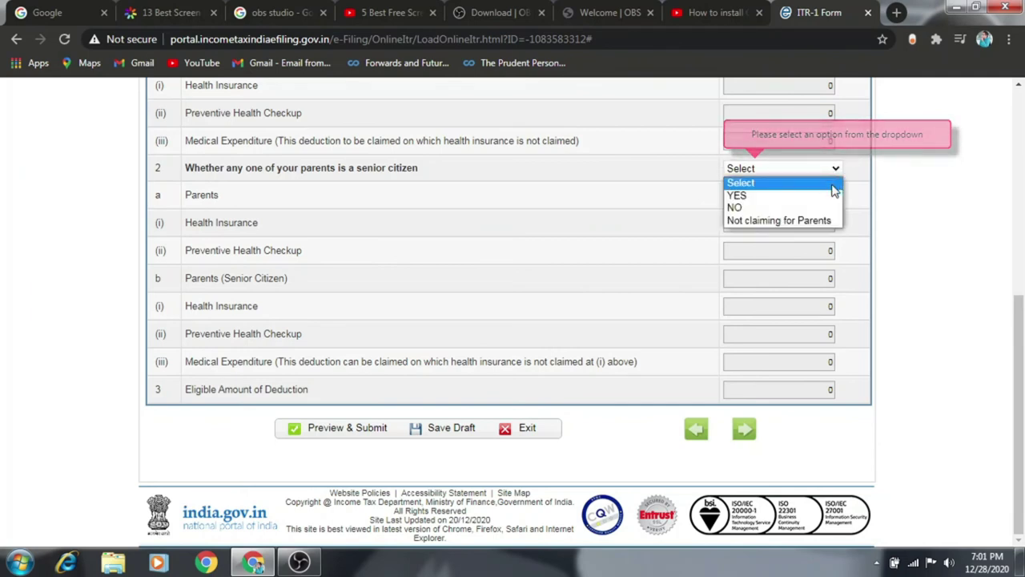
click(830, 196)
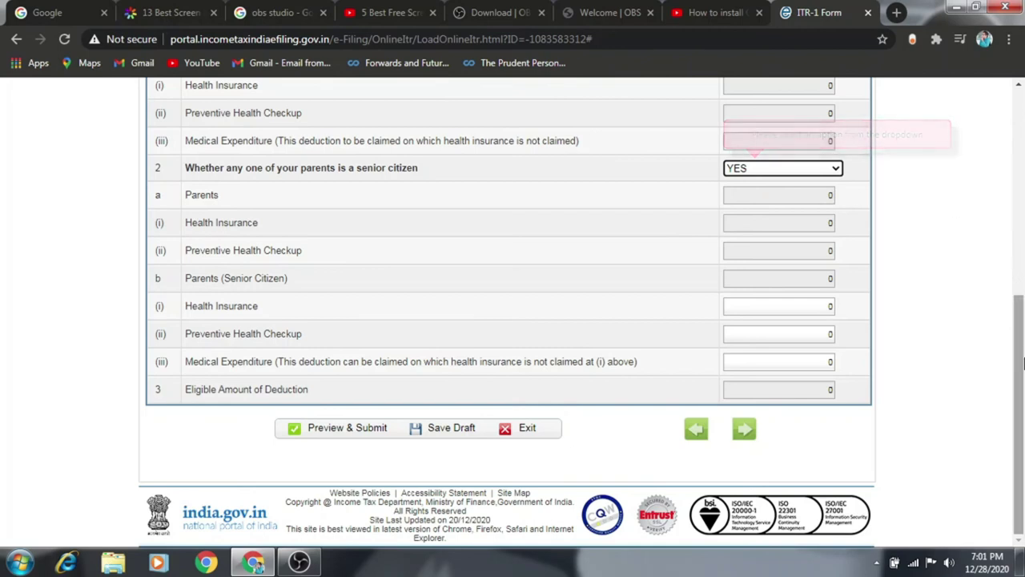
click(334, 435)
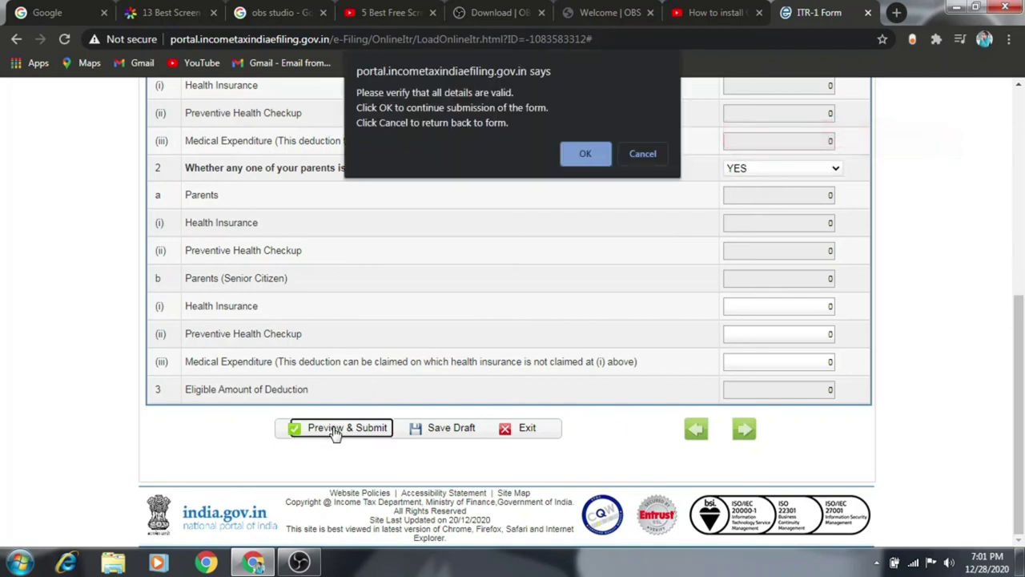
Confirm the details, save the draft, and select 'I would like to e-Verify' under Taxes Paid And Verification
click(592, 153)
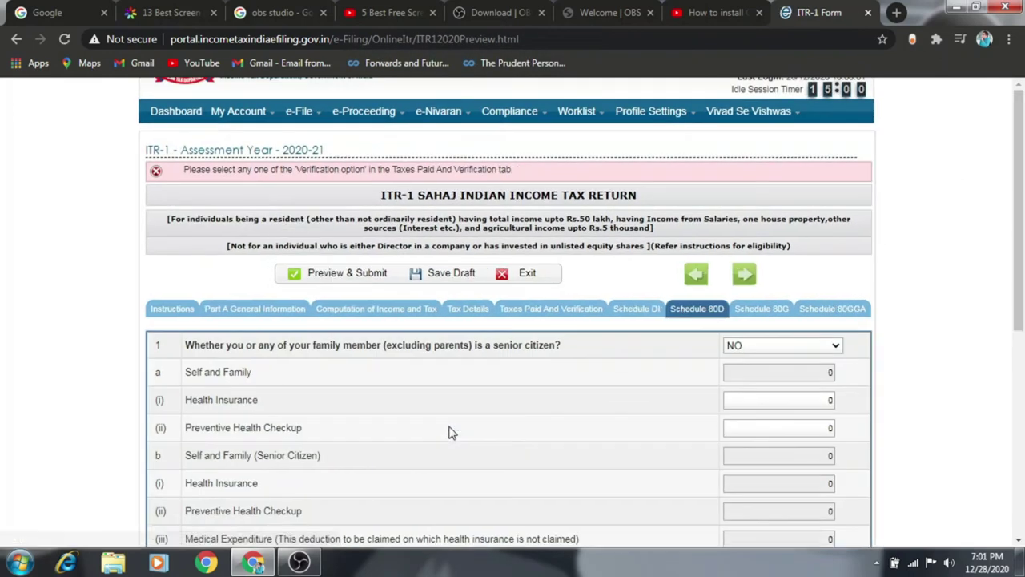
click(447, 274)
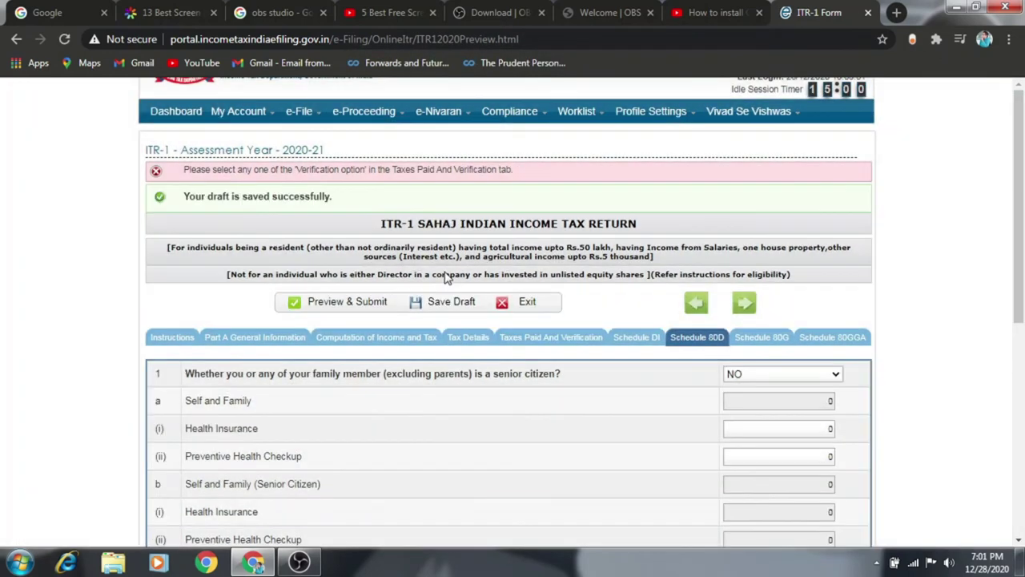
click(435, 181)
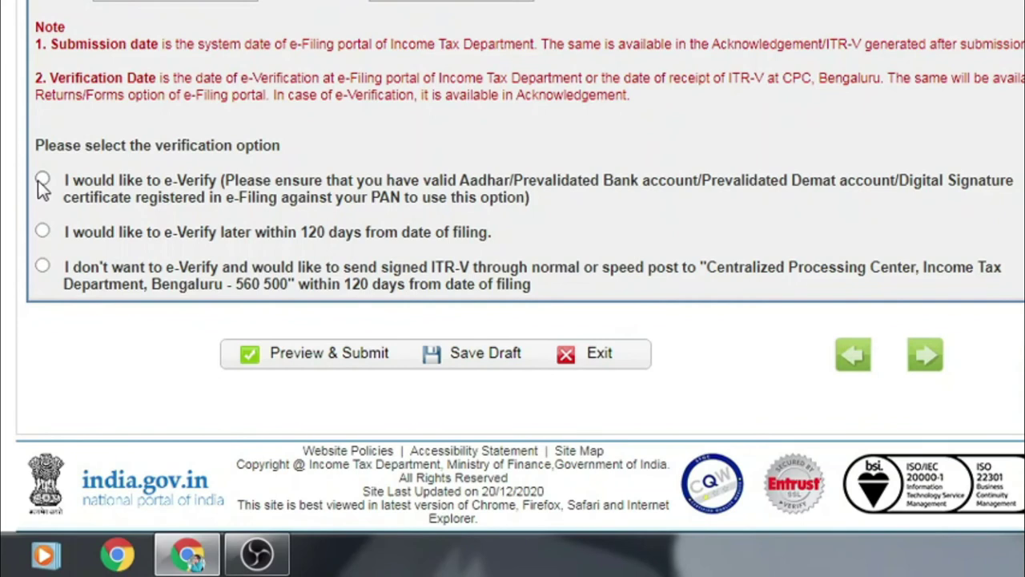
click(41, 181)
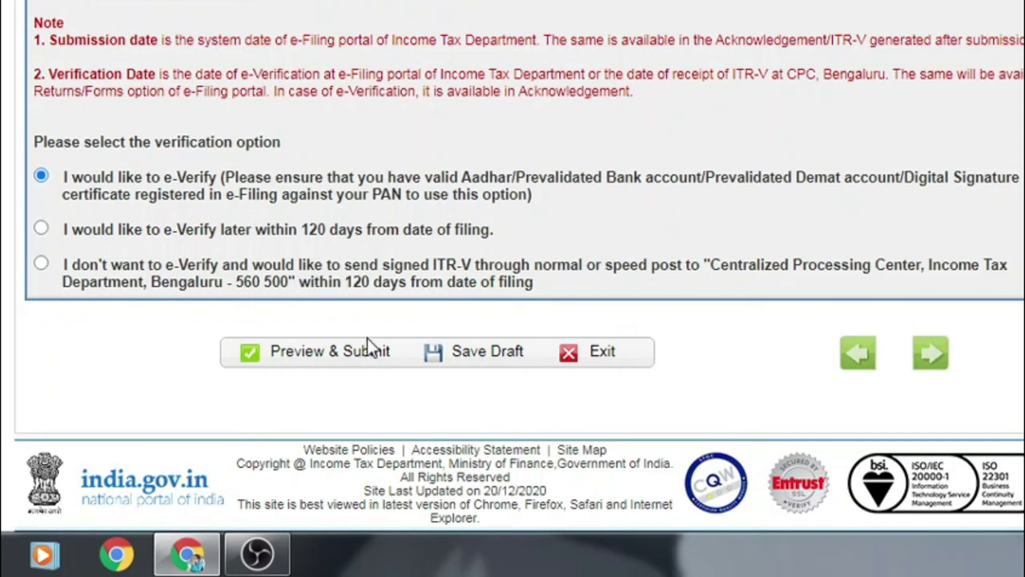
Save the draft again, choose Preview & Submit, and confirm that all details are valid
click(471, 361)
click(360, 360)
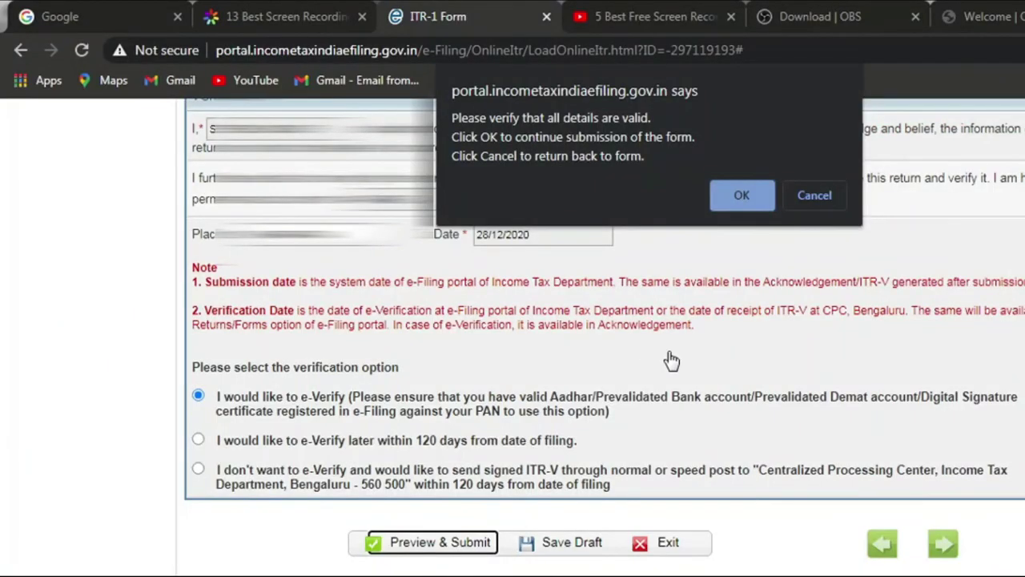
click(738, 196)
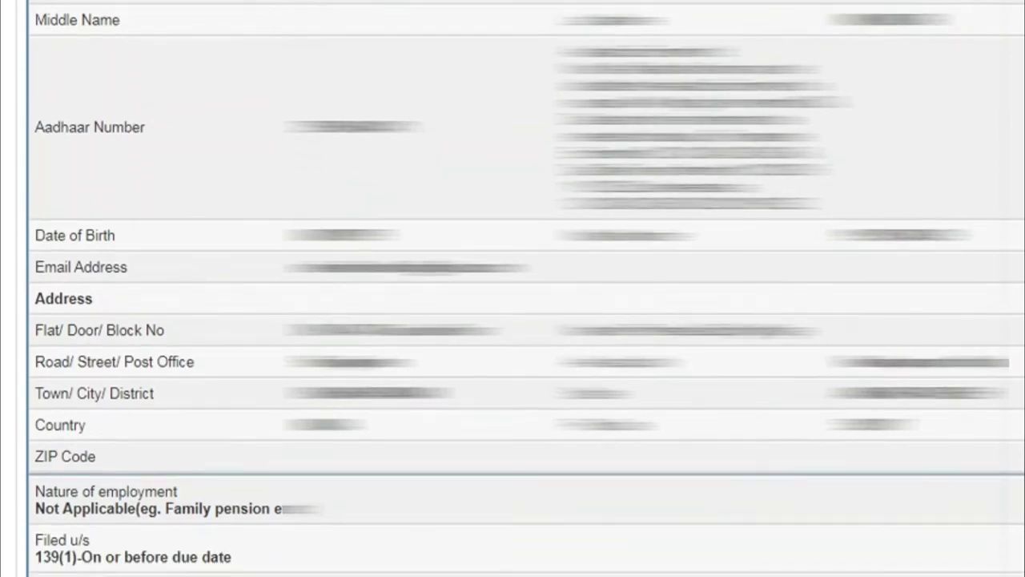
Scroll through the ITR-1 preview past Total TDS Claimed 53036 to the Submit buttons
scroll(606, 336, down, 8)
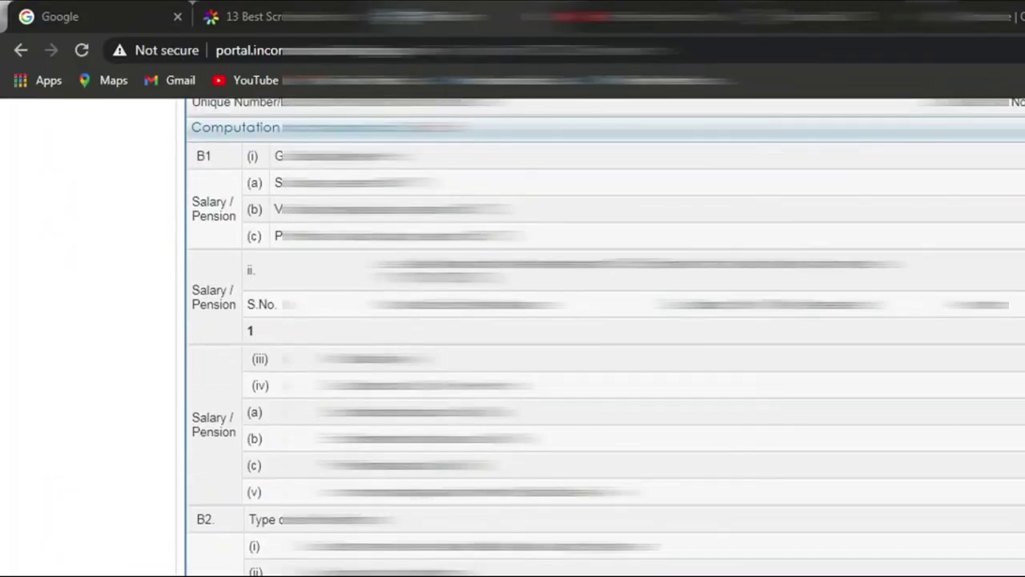
scroll(606, 336, down, 10)
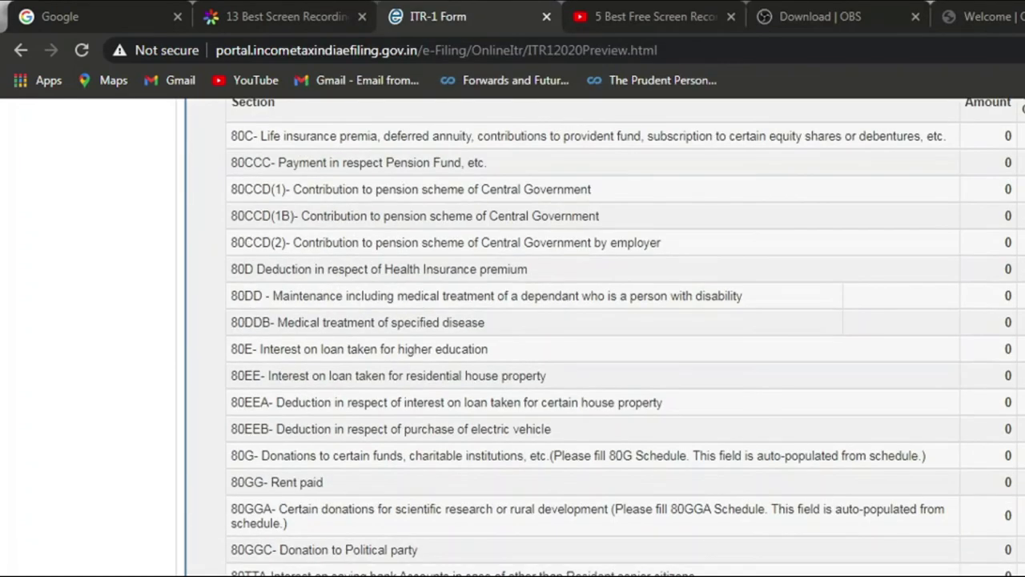
scroll(606, 336, down, 4)
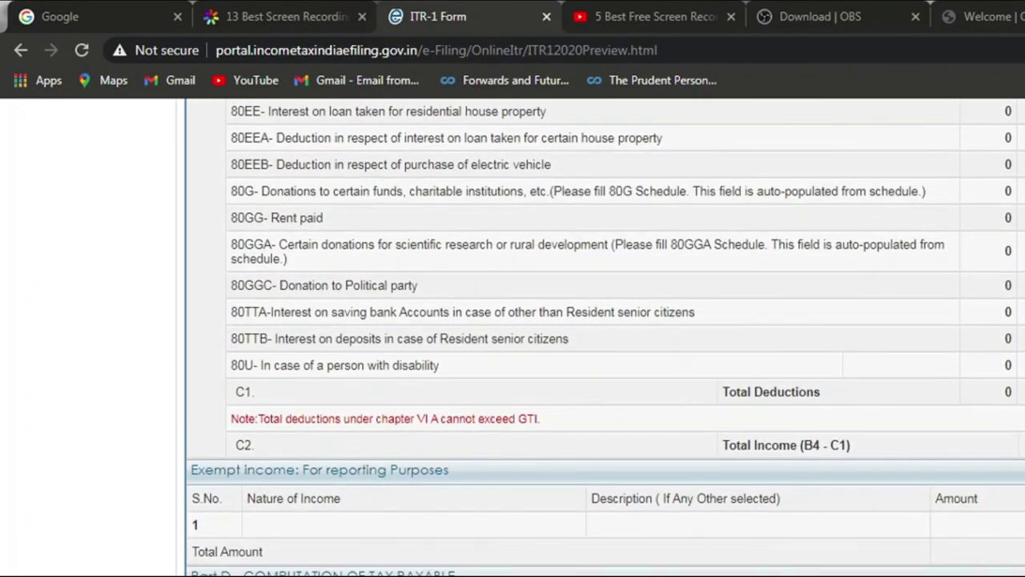
scroll(605, 337, down, 5)
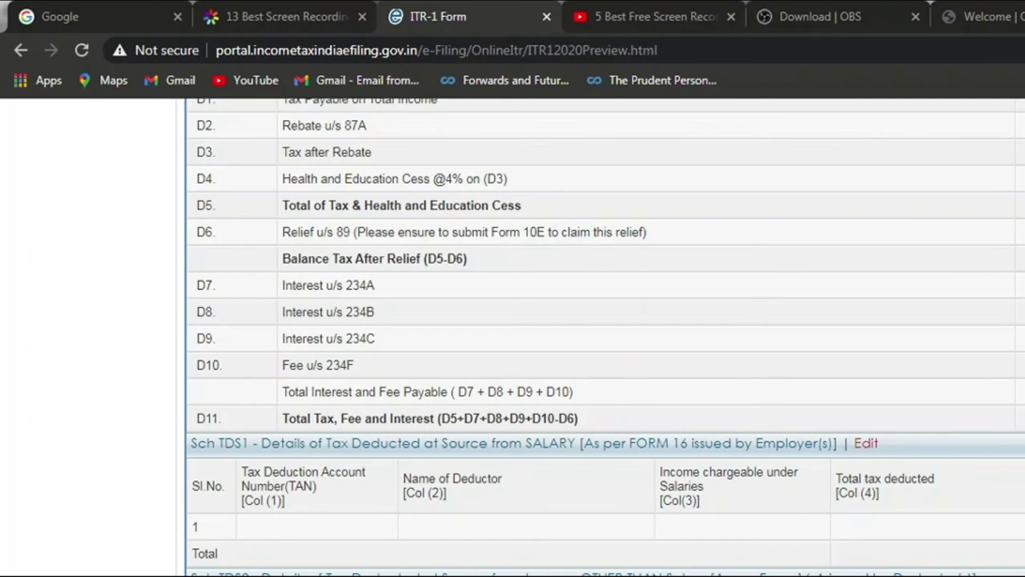
scroll(606, 336, down, 10)
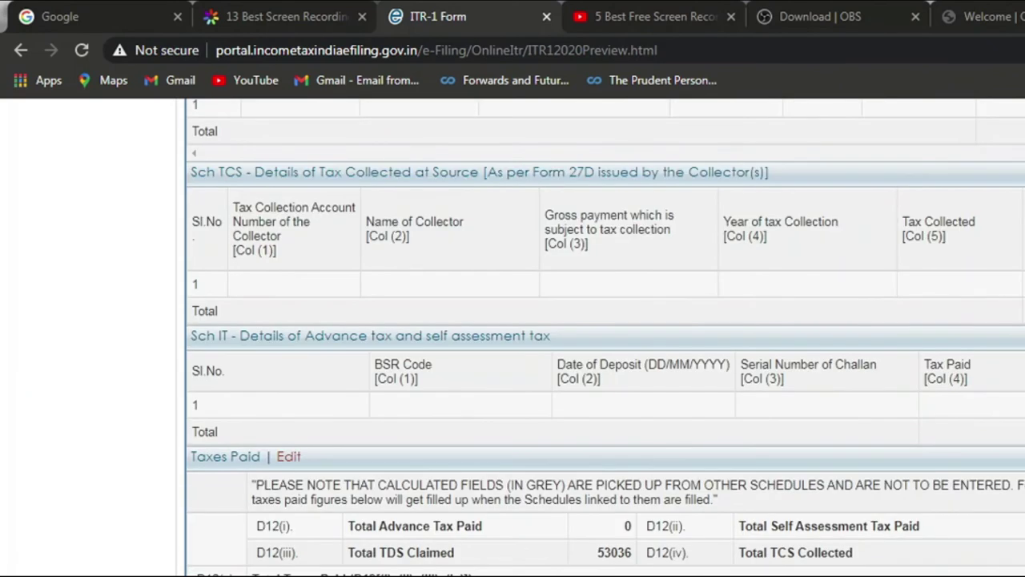
scroll(606, 337, down, 8)
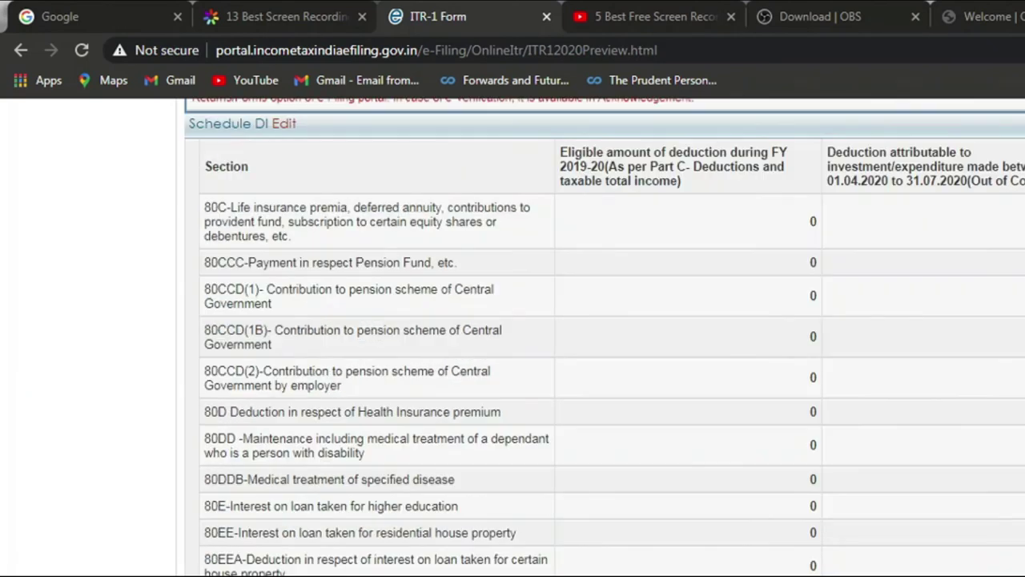
scroll(605, 336, down, 1)
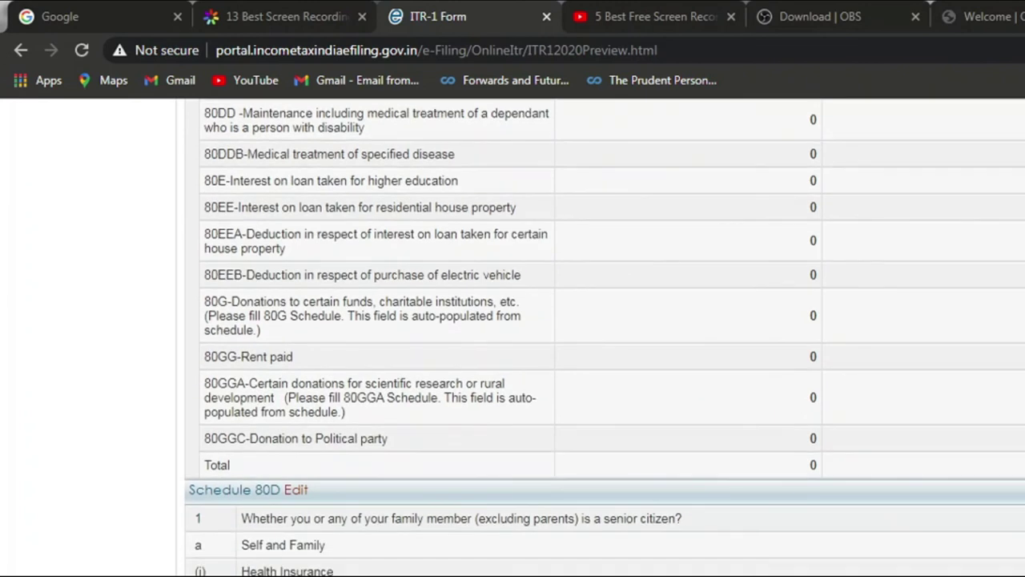
scroll(606, 337, down, 10)
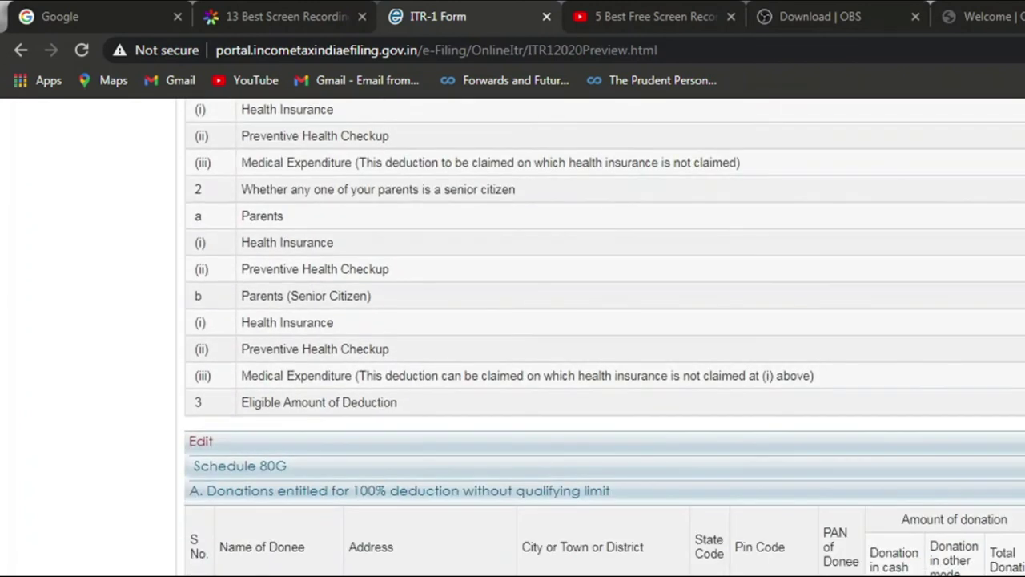
scroll(606, 336, down, 18)
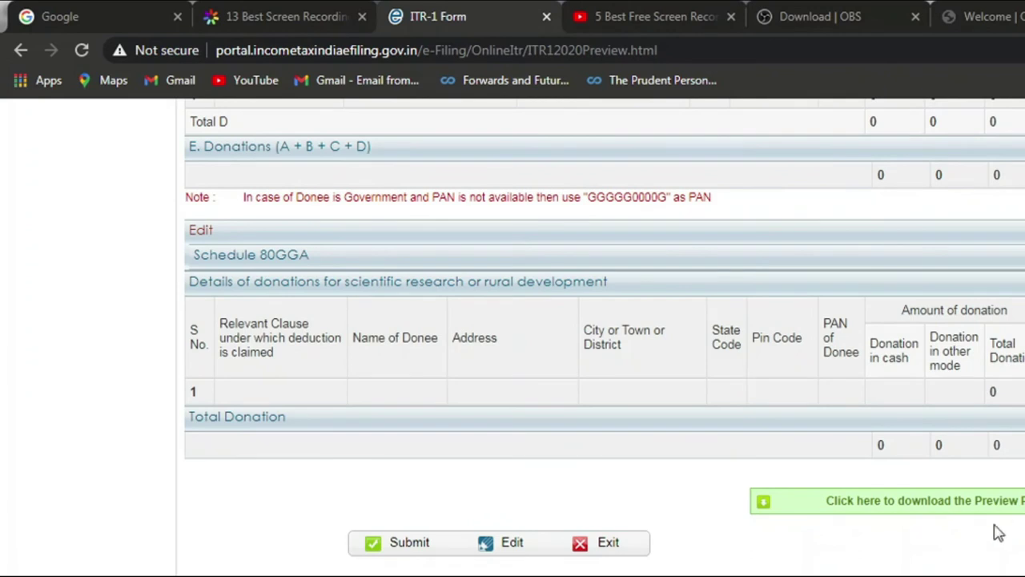
Submit the previewed return and choose Aadhaar OTP as the EVC verification method
click(409, 544)
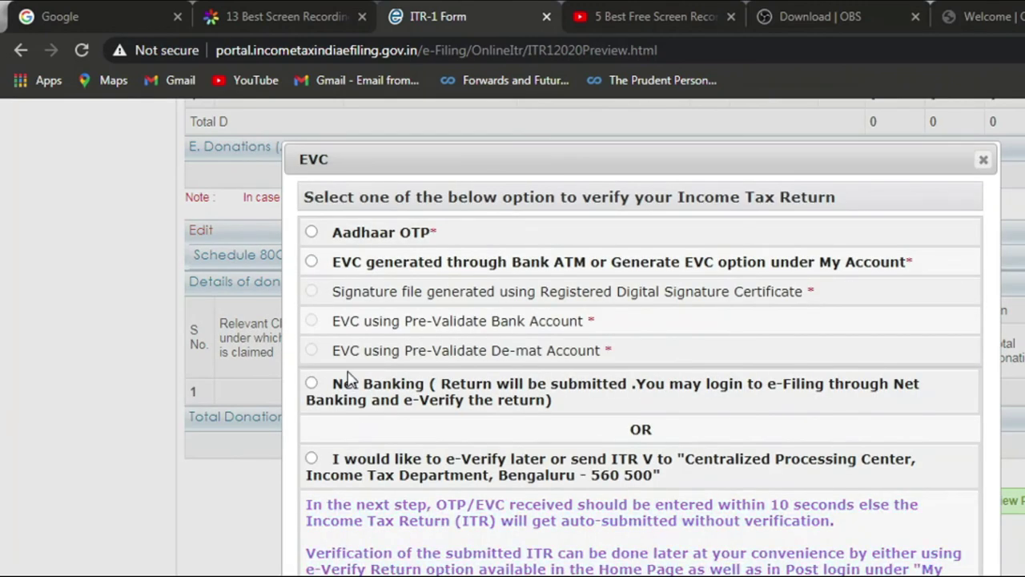
click(312, 233)
key(Return)
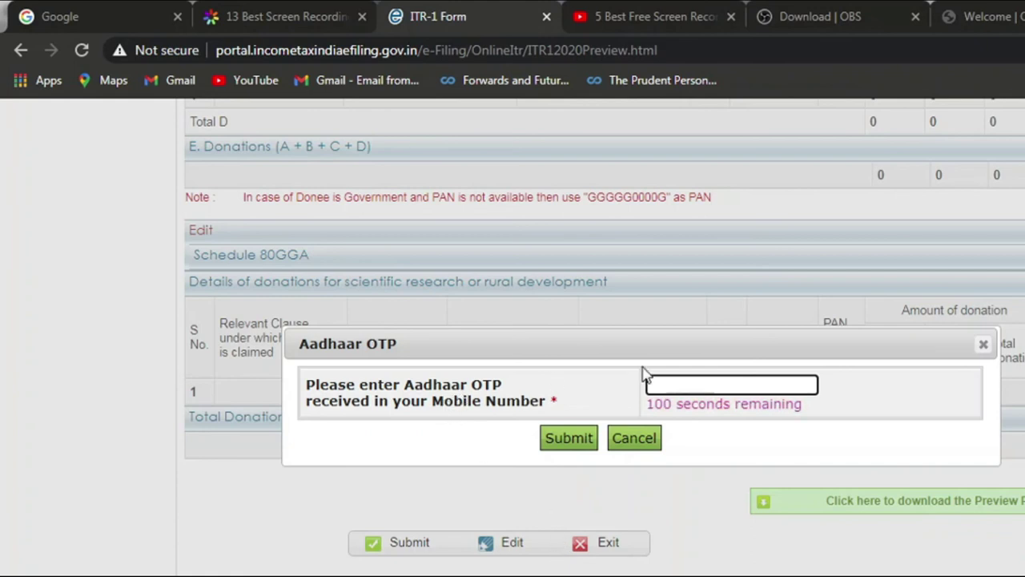
Get past the OTP time-limit message and submit the return to verify later
click(634, 438)
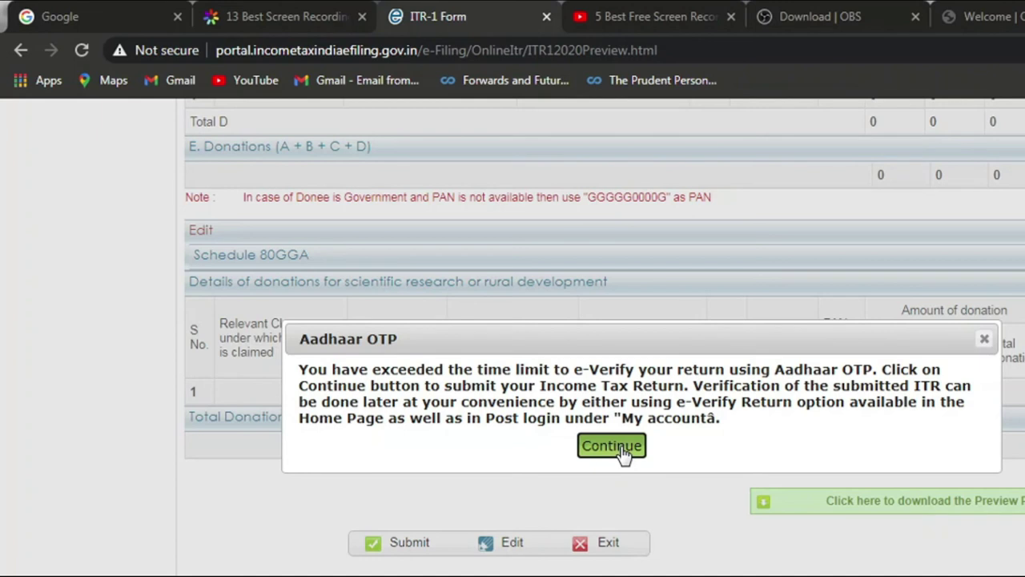
click(613, 446)
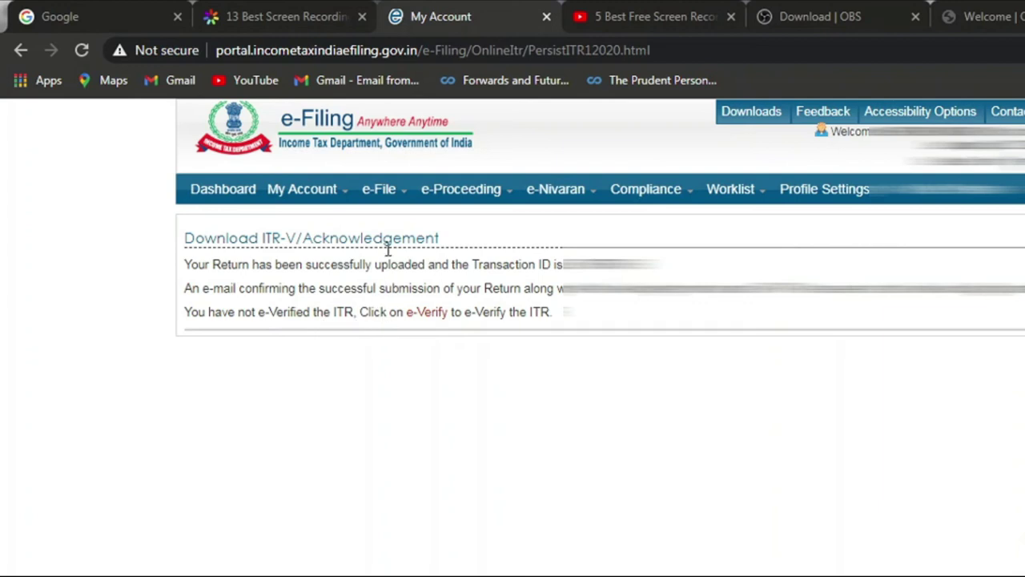
From e-File > Income Tax Return, choose AY 2020-21, ITR-1 and Original/Revised Return filing type
mouse_move(384, 201)
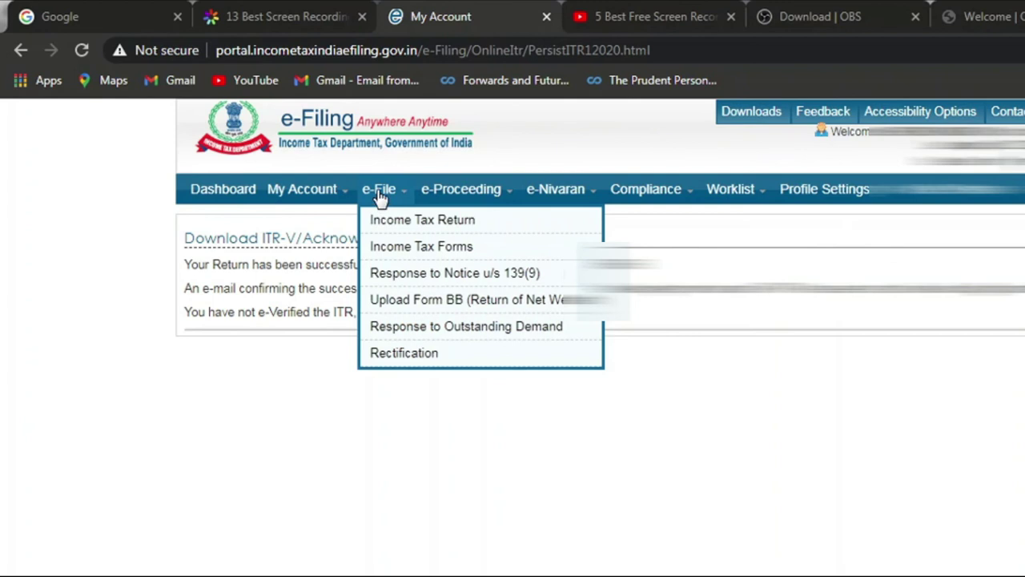
mouse_move(333, 194)
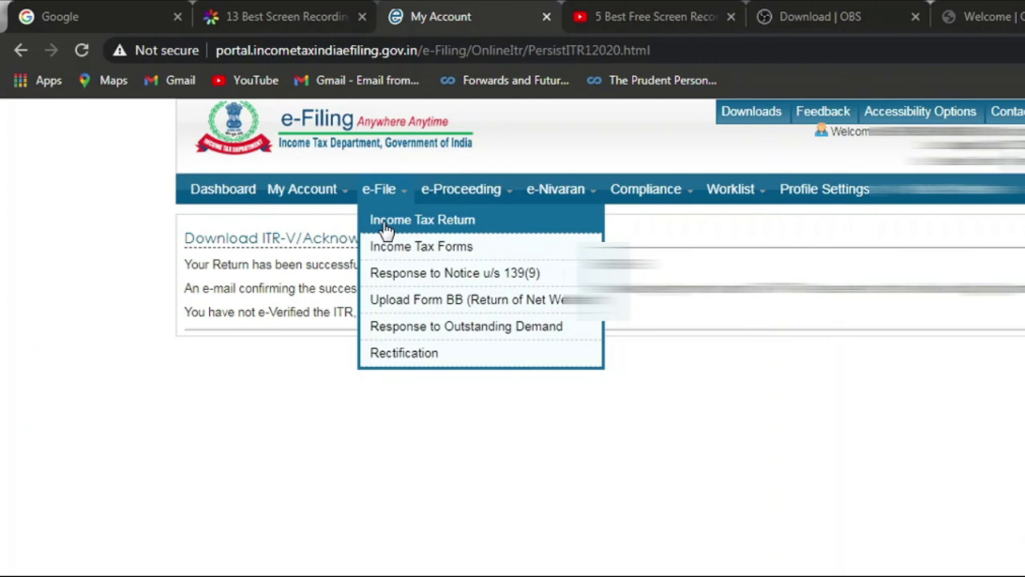
click(386, 230)
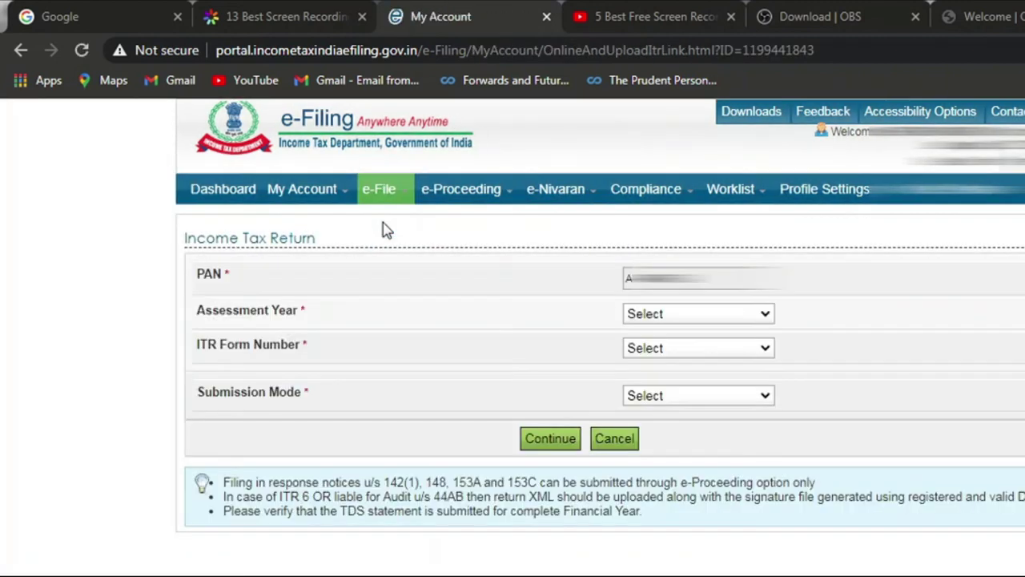
click(766, 314)
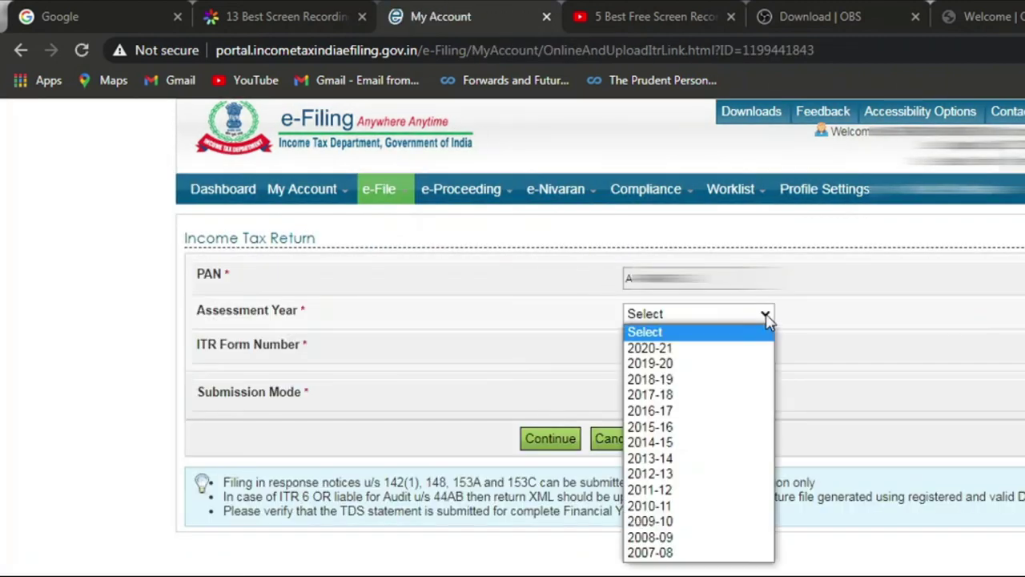
click(758, 349)
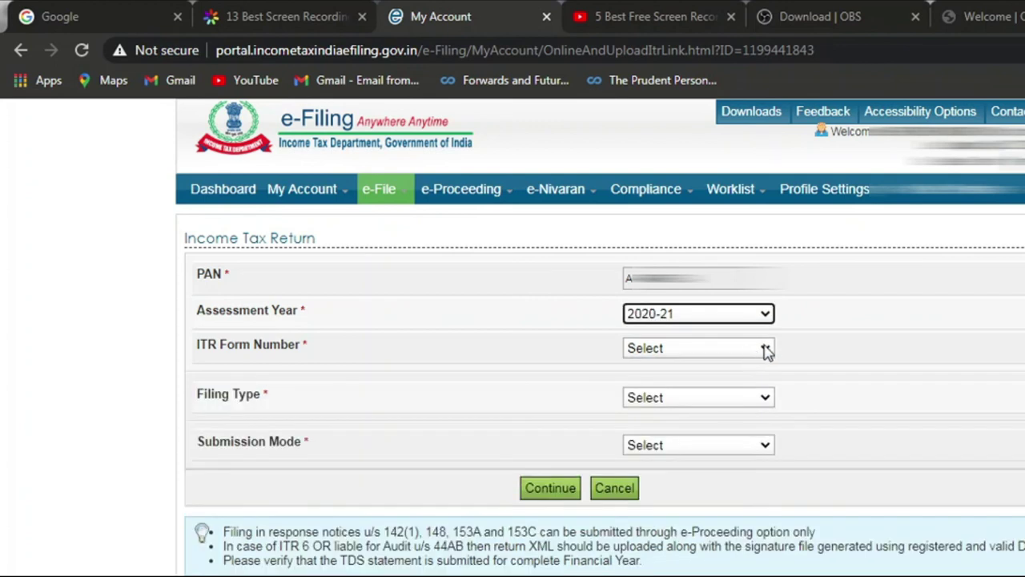
click(769, 351)
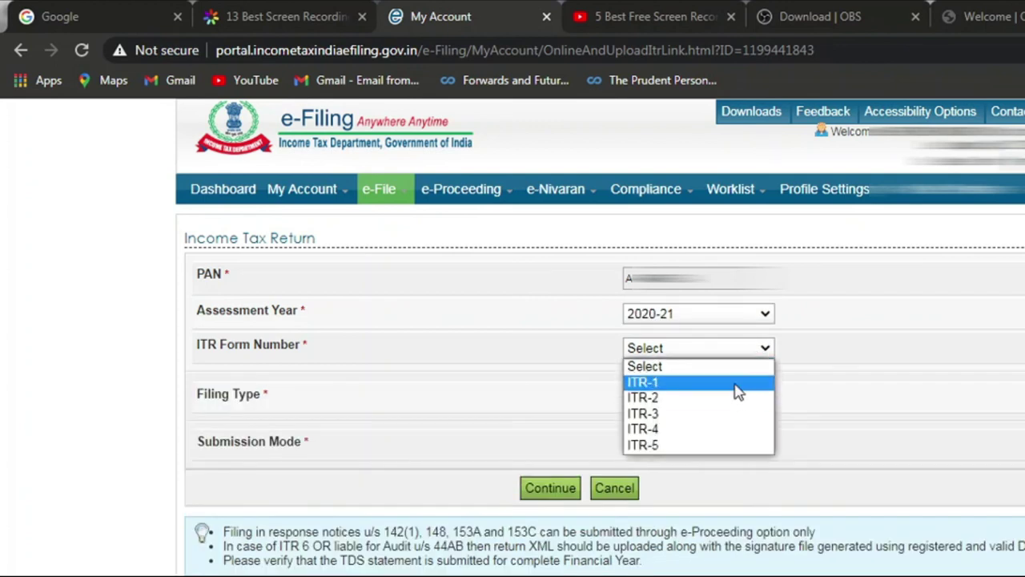
click(737, 385)
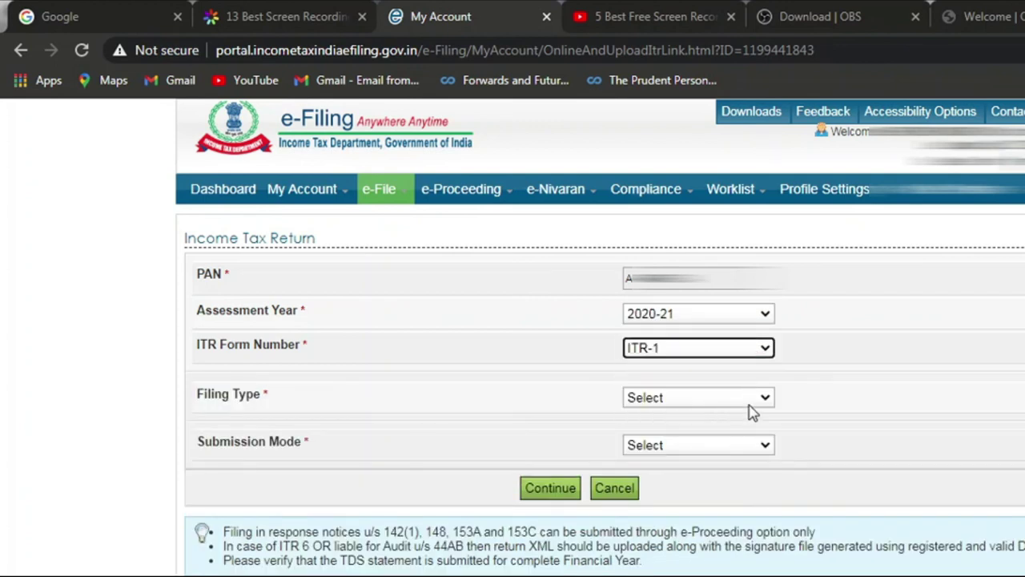
click(749, 405)
click(737, 431)
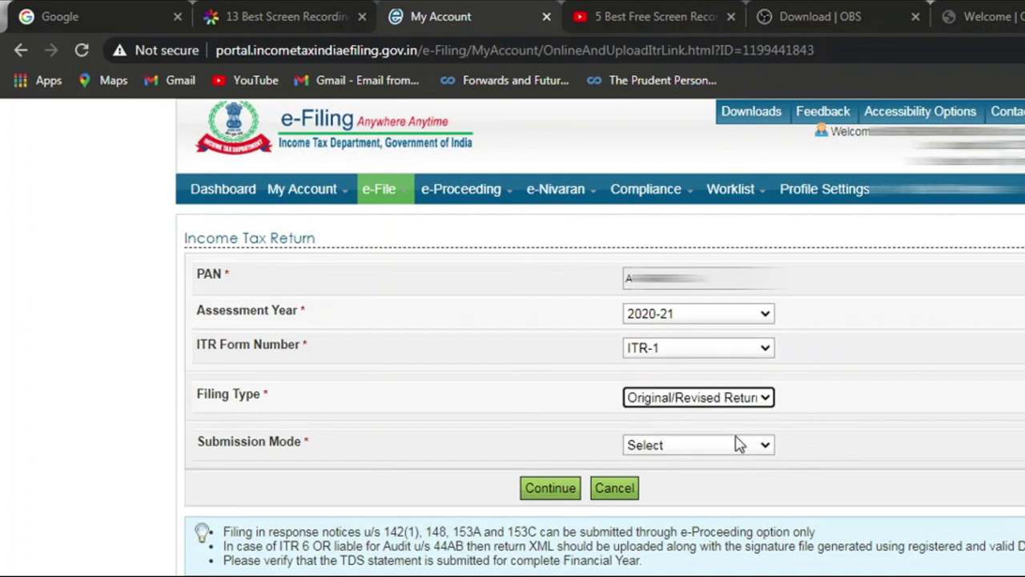
click(765, 448)
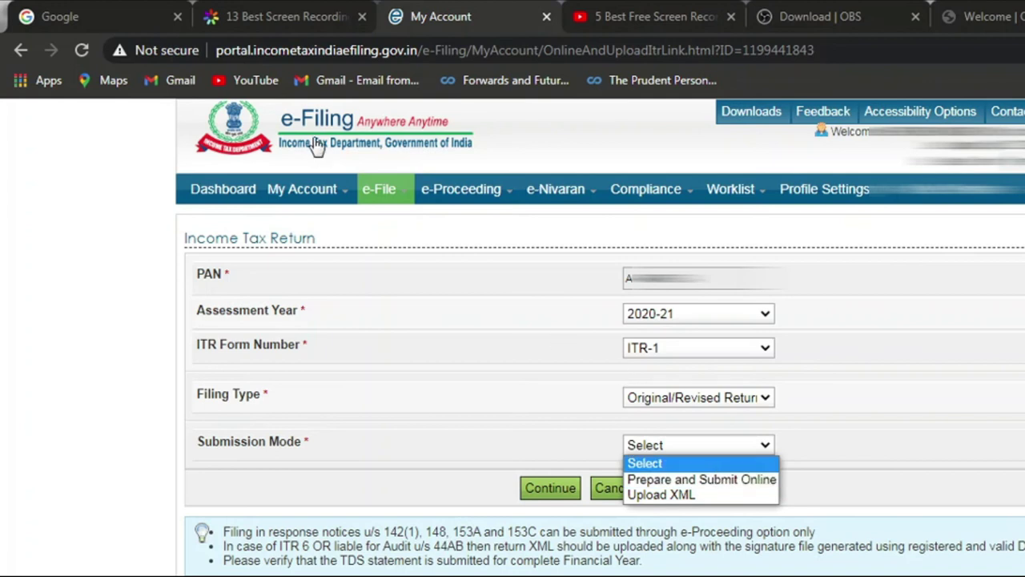
mouse_move(290, 201)
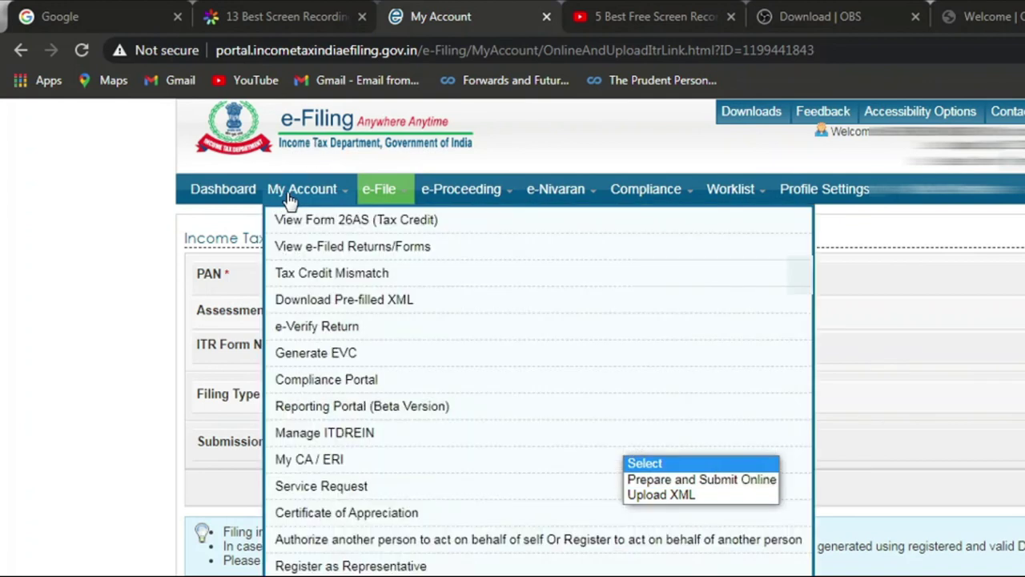
List the filed IncomeTax Returns under My Account > View e-Filed Returns/Forms
click(305, 249)
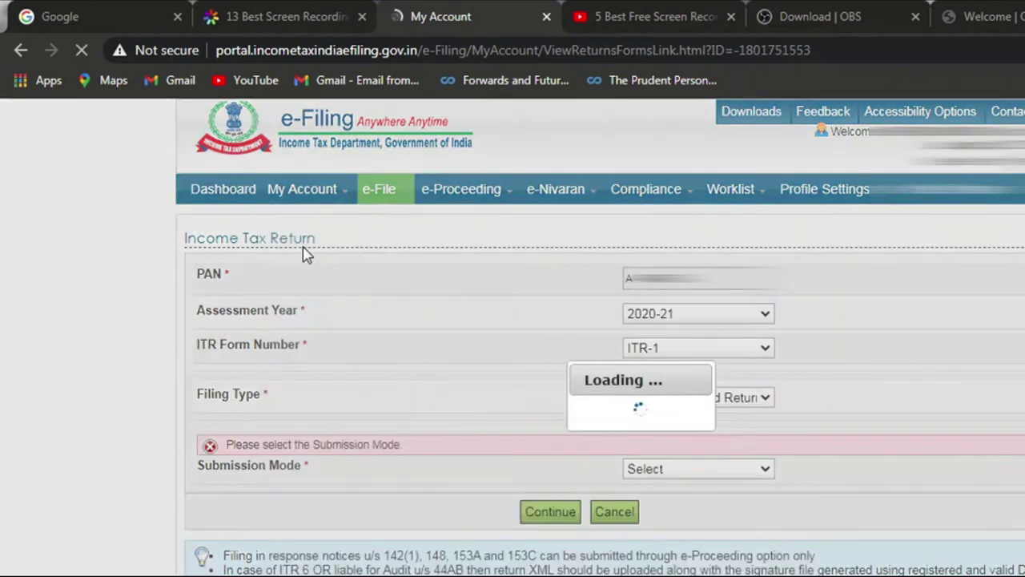
click(766, 304)
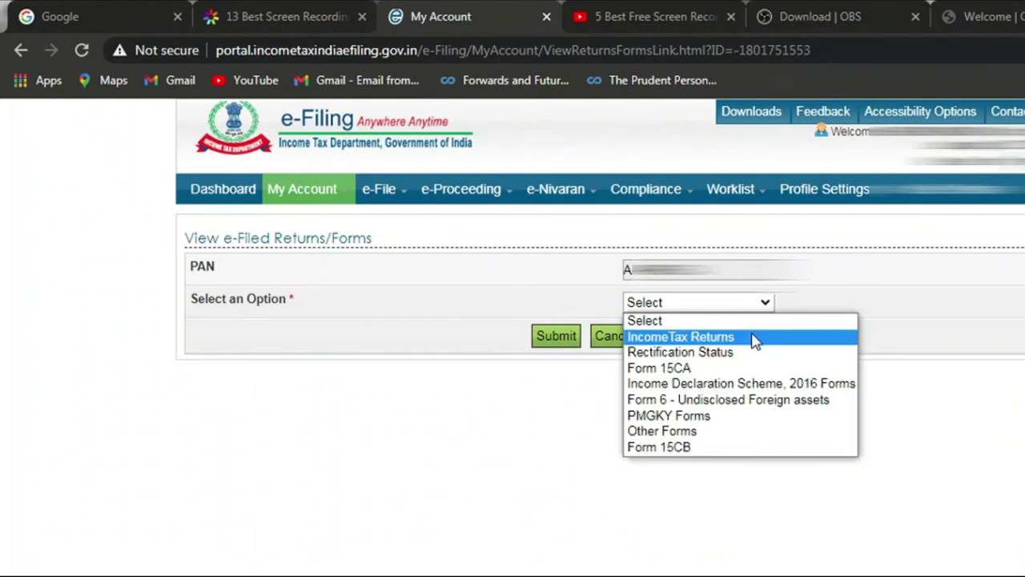
click(753, 336)
click(556, 337)
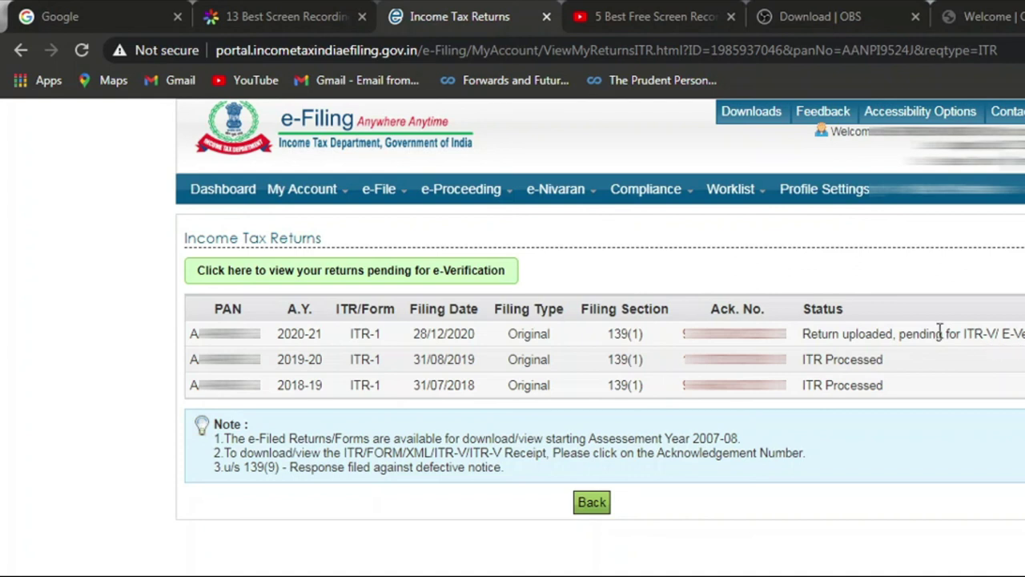
Open the 2020-21 return's Ack. No. details and view its ITR-V acknowledgement
click(754, 334)
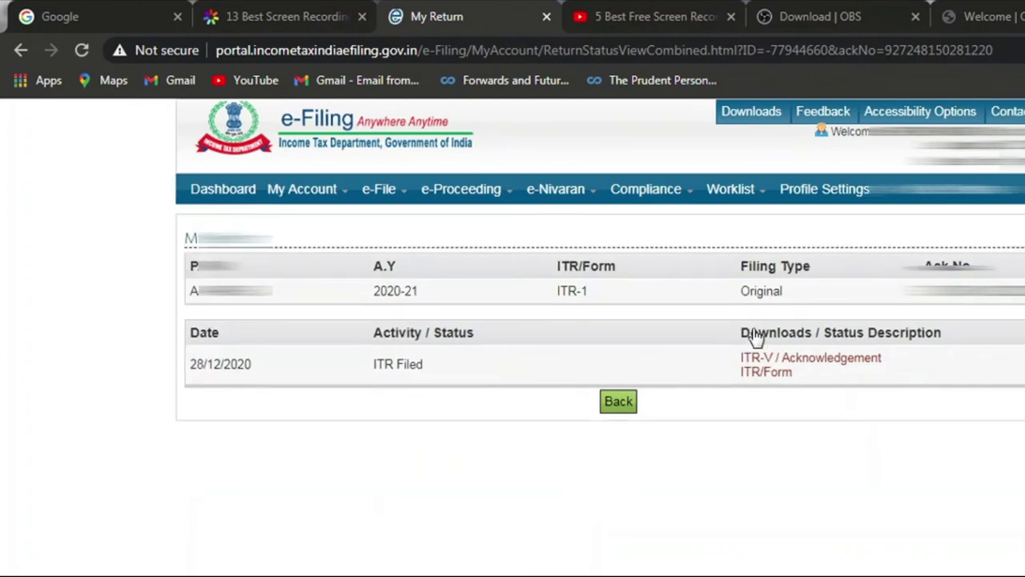
click(823, 363)
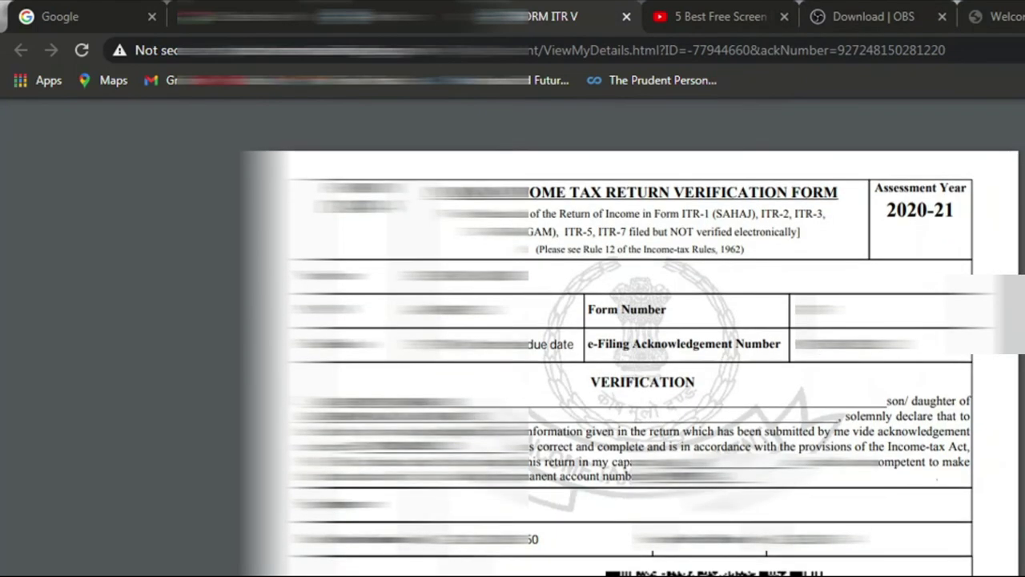
scroll(641, 337, down, 4)
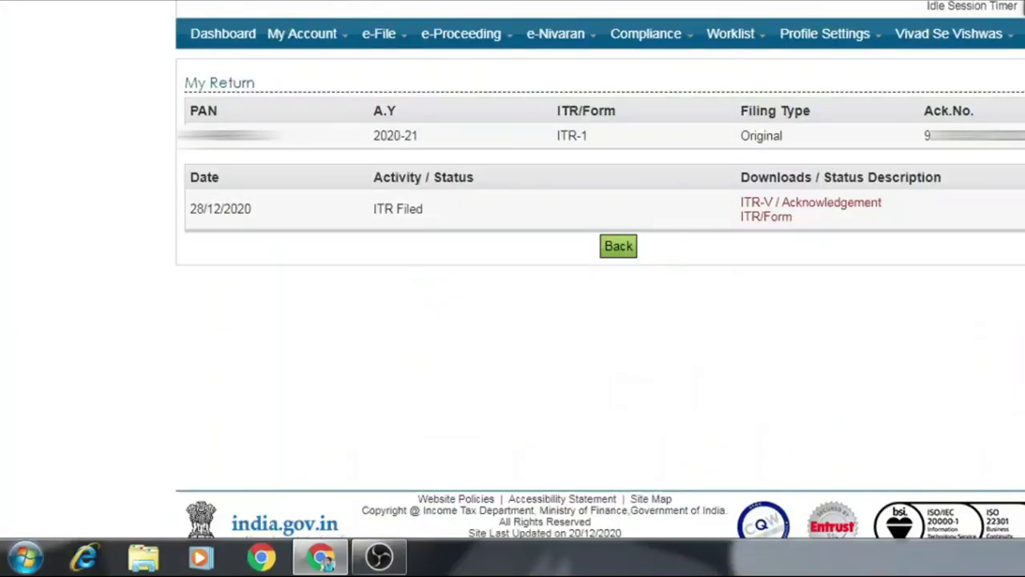
From My Account > e-Verify Return, start e-verifying the 2020-21 return using Option3, Aadhaar OTP
mouse_move(304, 34)
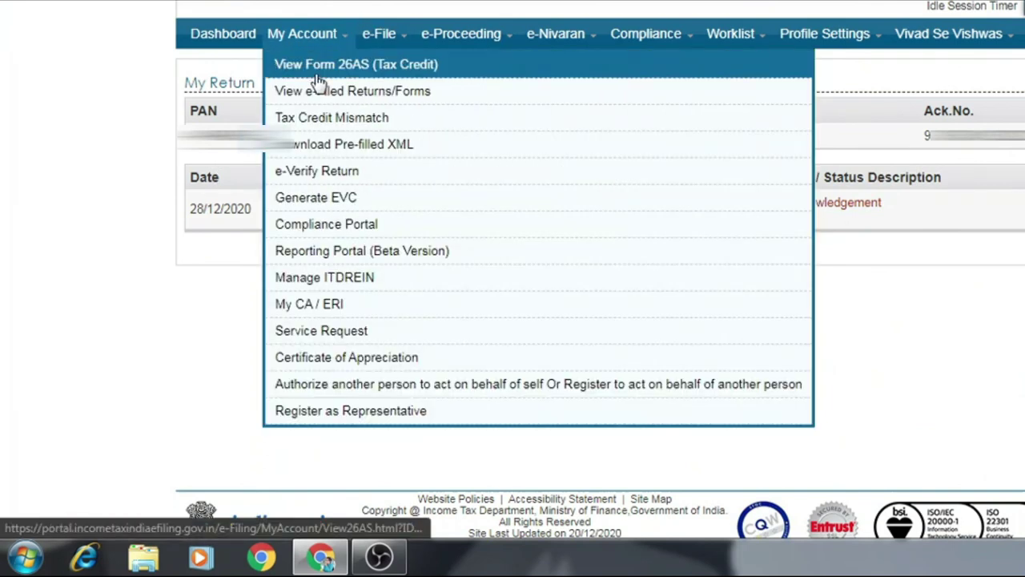
click(309, 174)
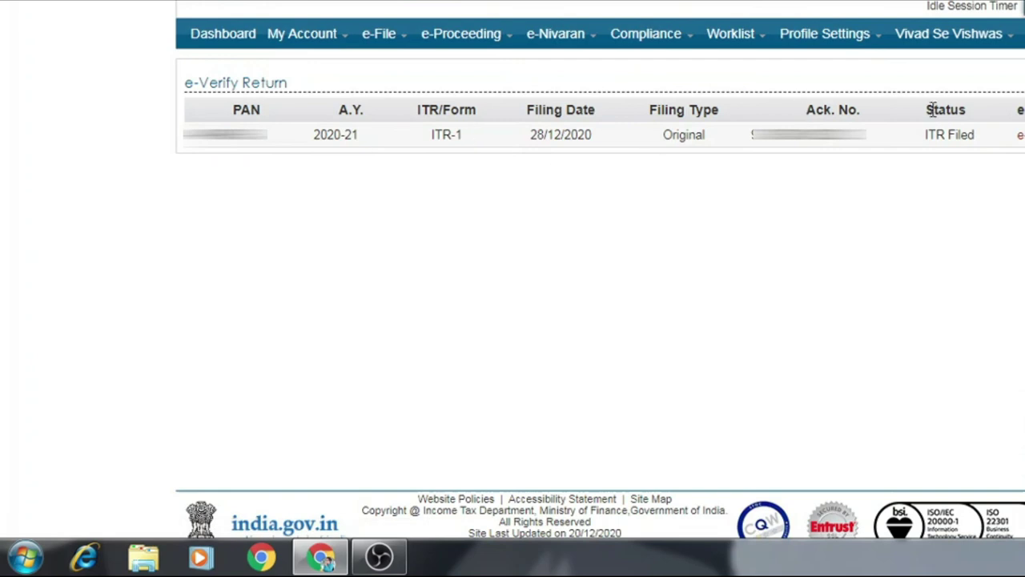
click(1022, 134)
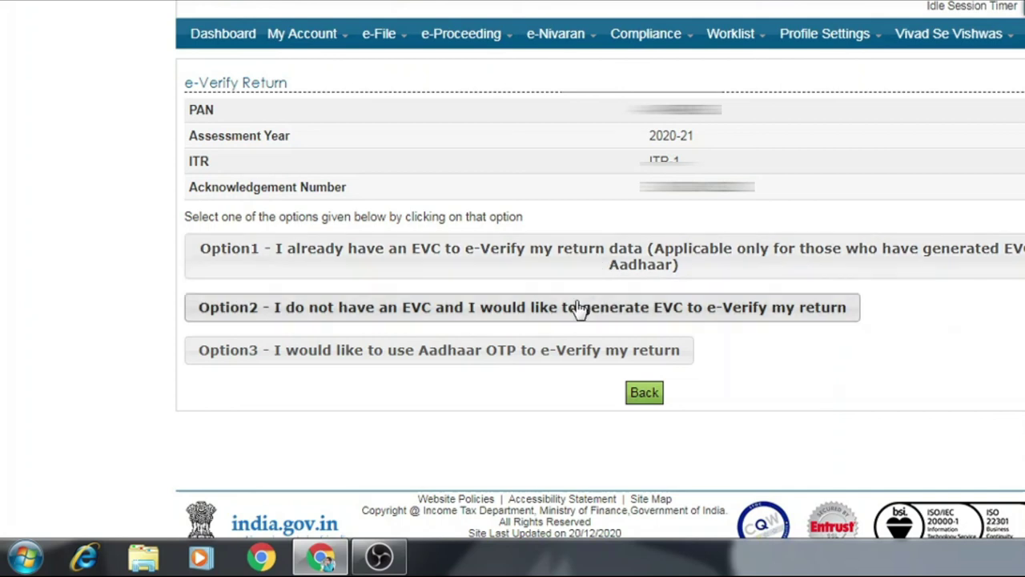
click(516, 358)
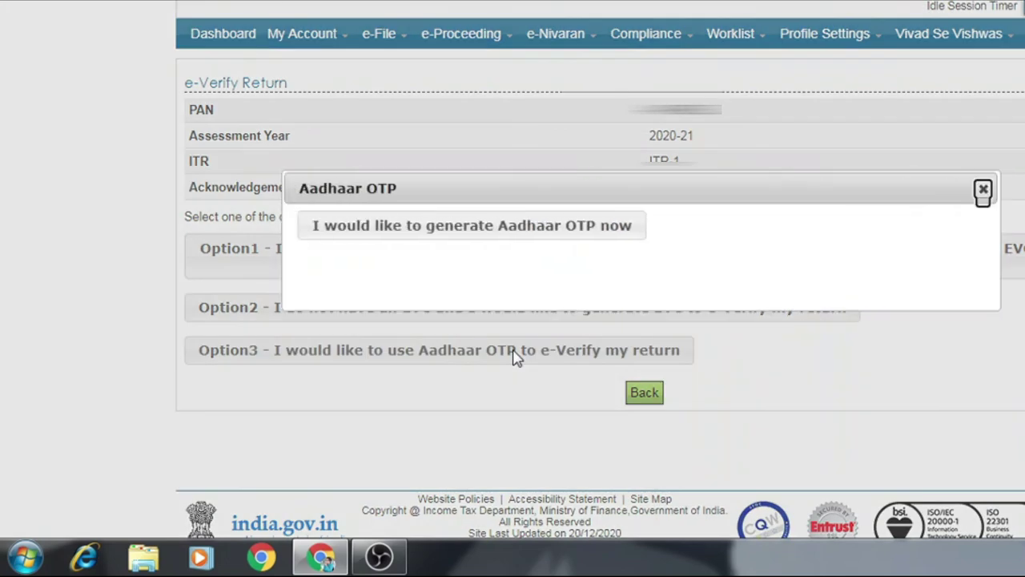
Request an Aadhaar OTP now and tick the agreement to validate the Aadhaar details
click(555, 239)
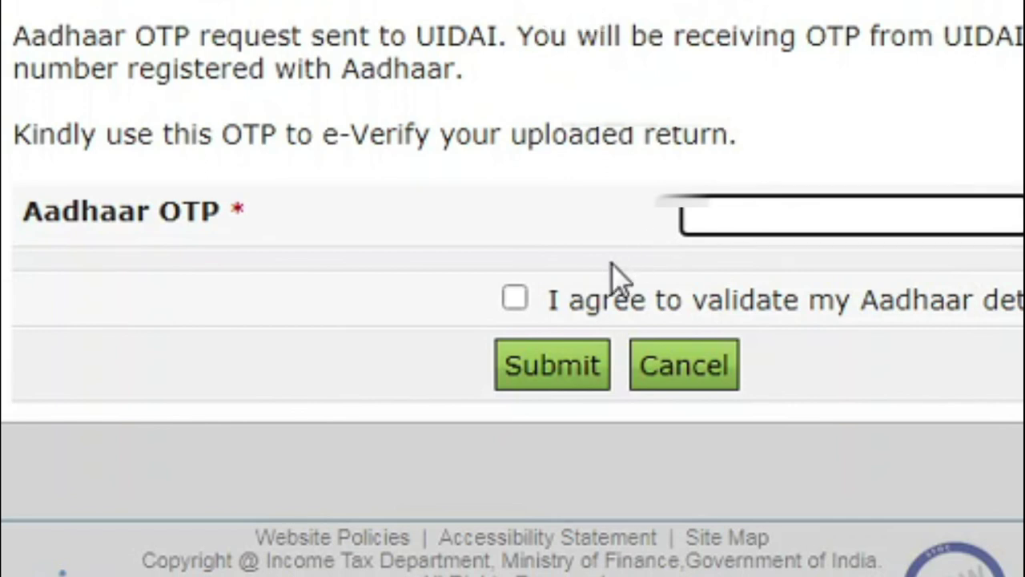
click(522, 305)
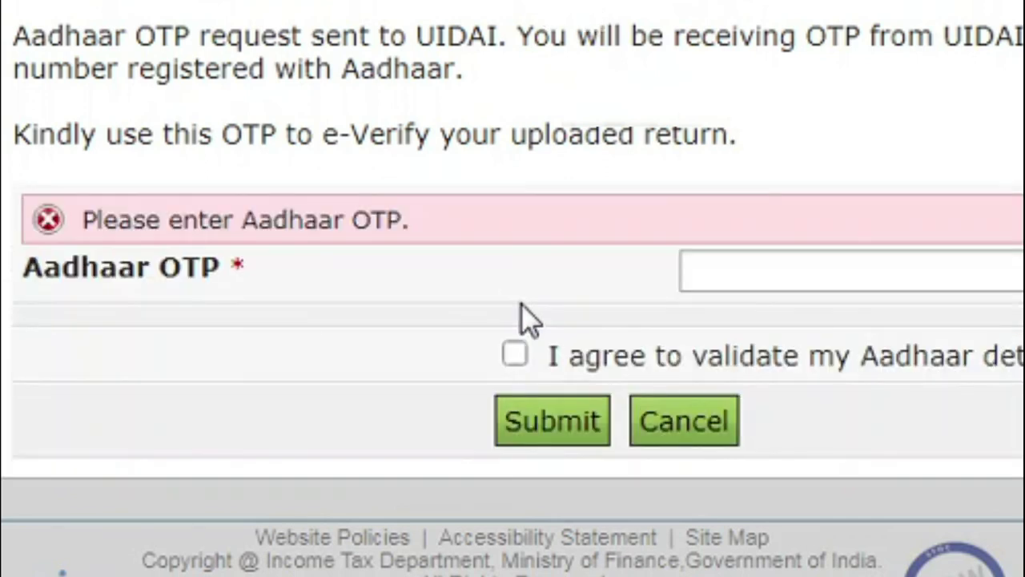
click(515, 354)
Enter the Aadhaar OTP received on the mobile and submit it for e-verification
click(718, 280)
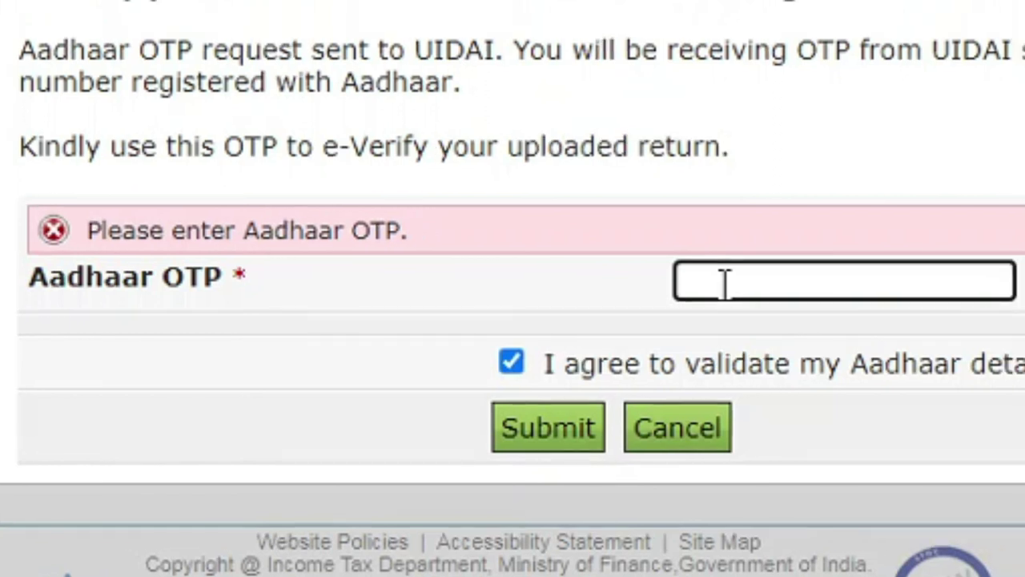
text(••••••)
click(558, 439)
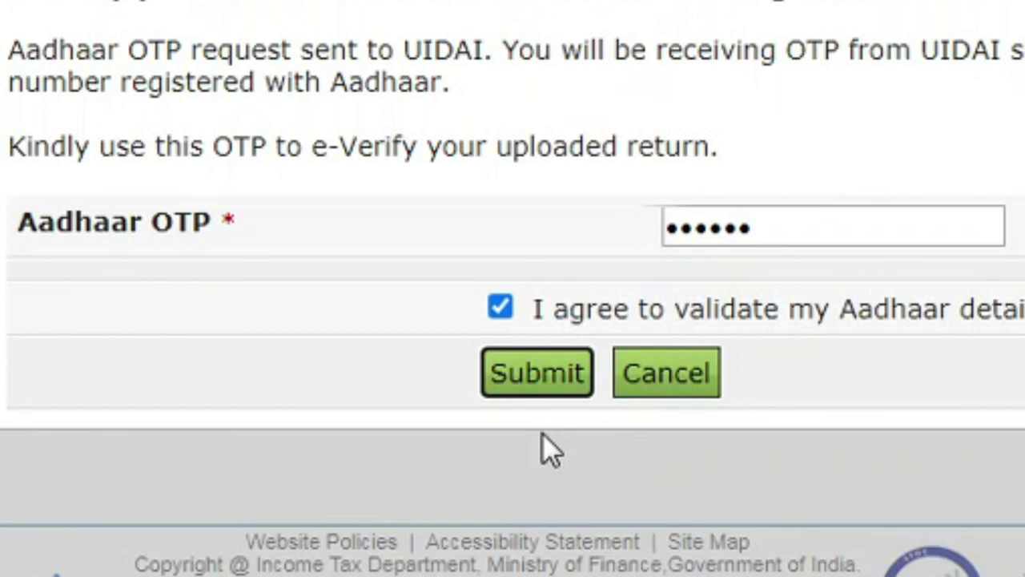
click(535, 378)
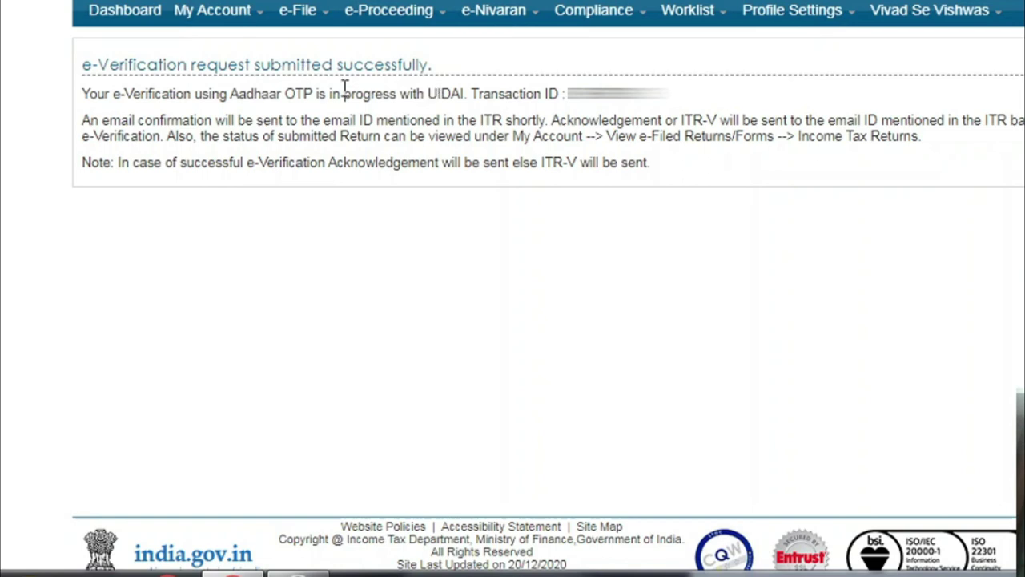
mouse_move(213, 11)
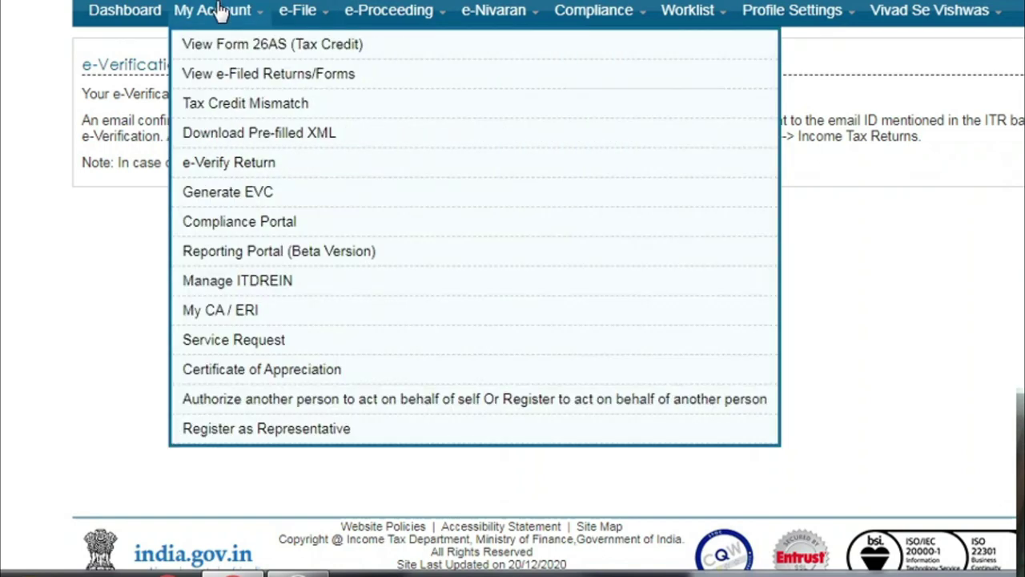